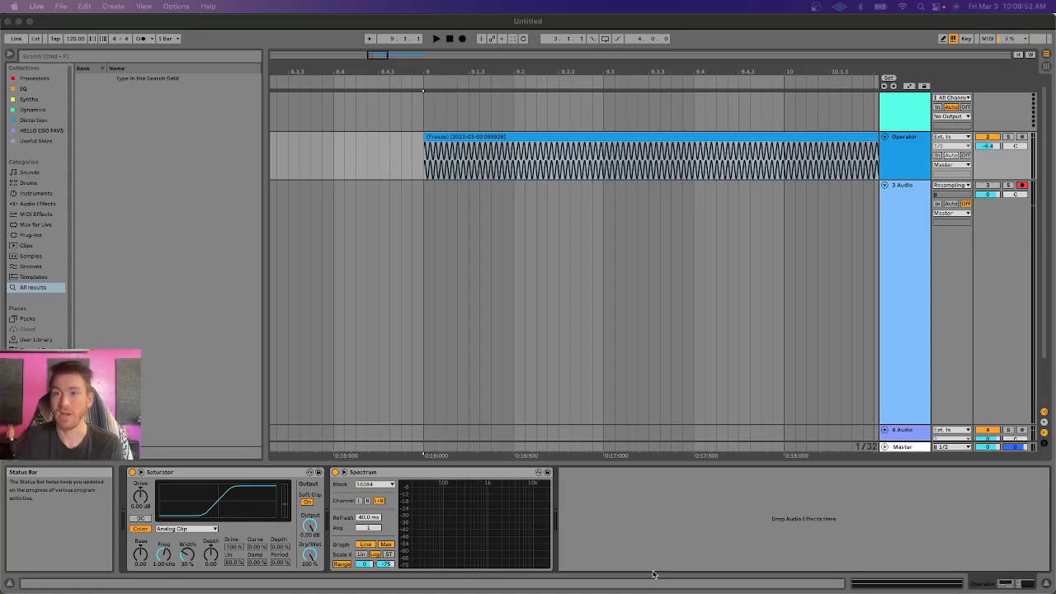
Try the Waveshaper curve type on the Saturator and return it to Analog Clip
left_click(267, 479)
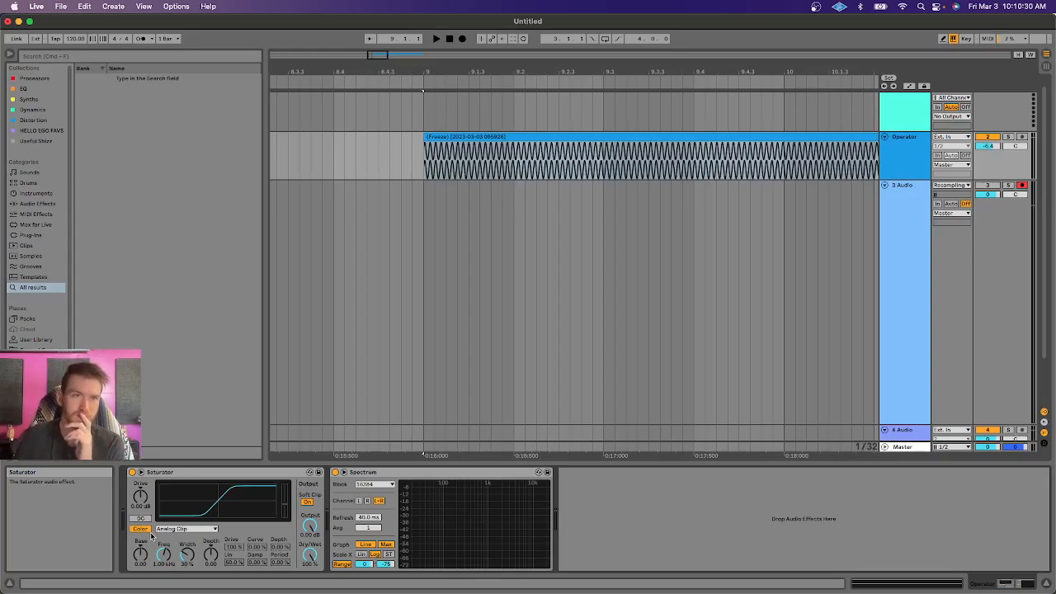
left_click(204, 491)
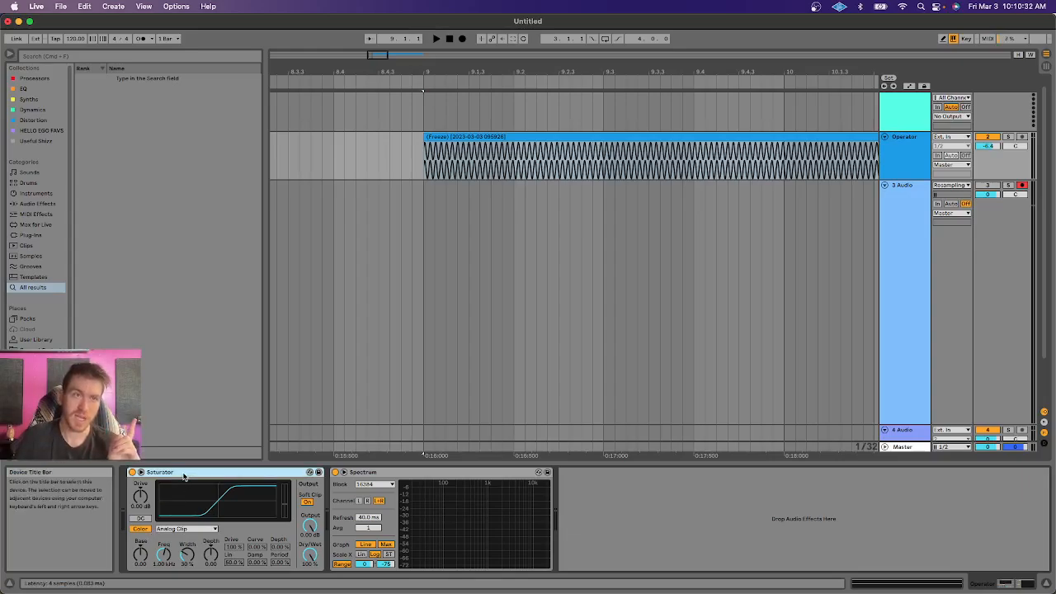
left_click(212, 529)
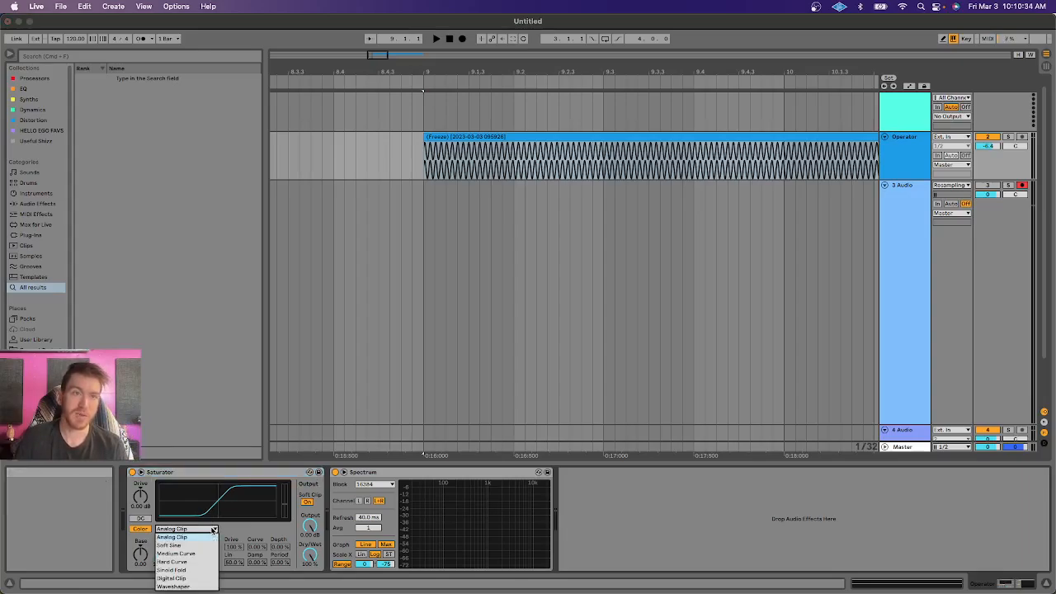
left_click(174, 586)
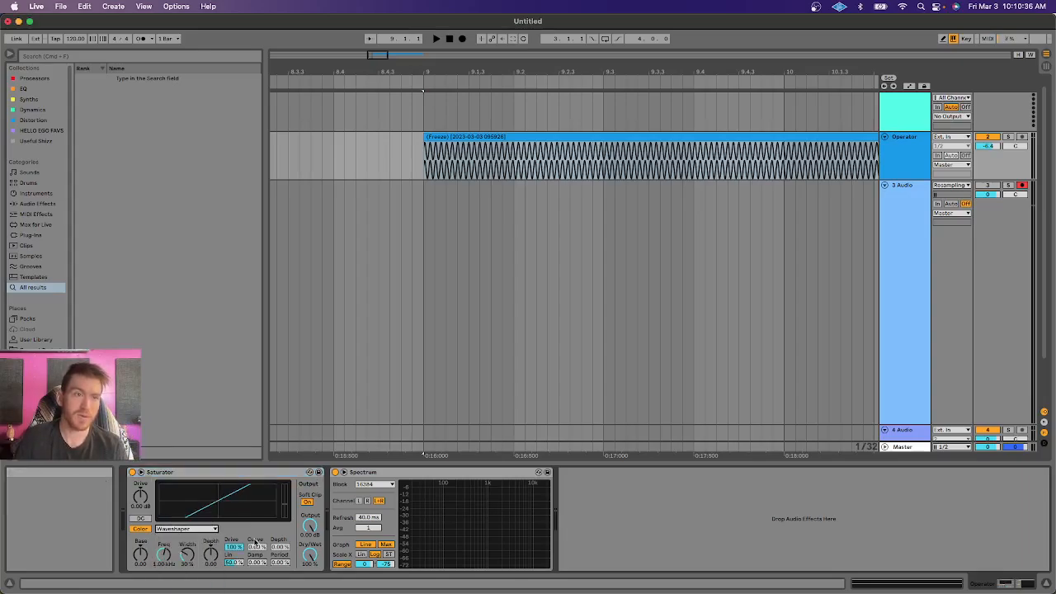
left_click(186, 529)
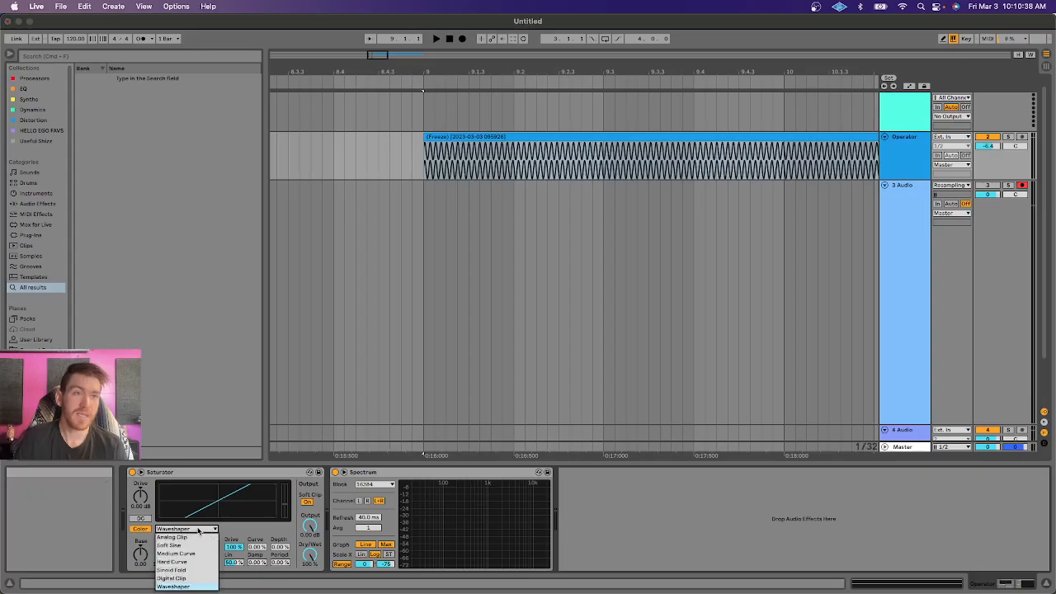
left_click(177, 538)
left_click(186, 529)
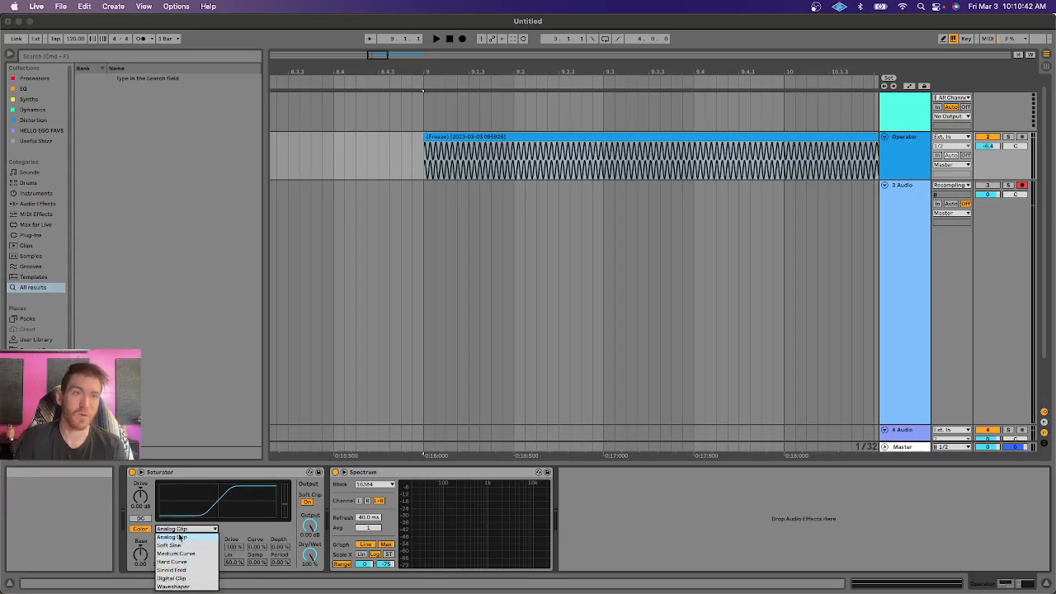
left_click(181, 537)
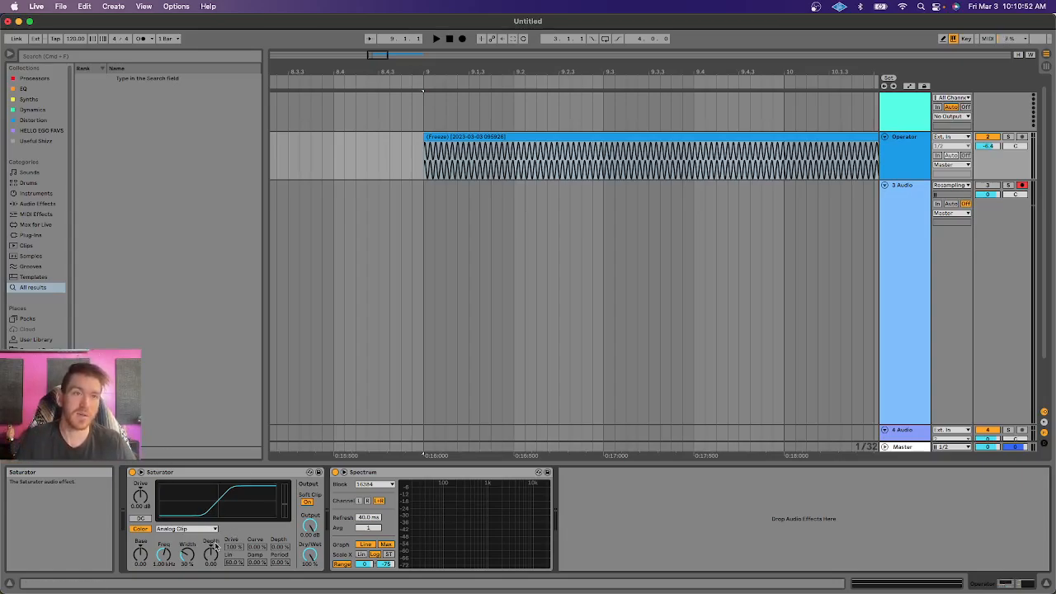
Select the Operator track's clip from its start and raise the Saturator's input drive to about 5.71 dB
left_click(448, 136)
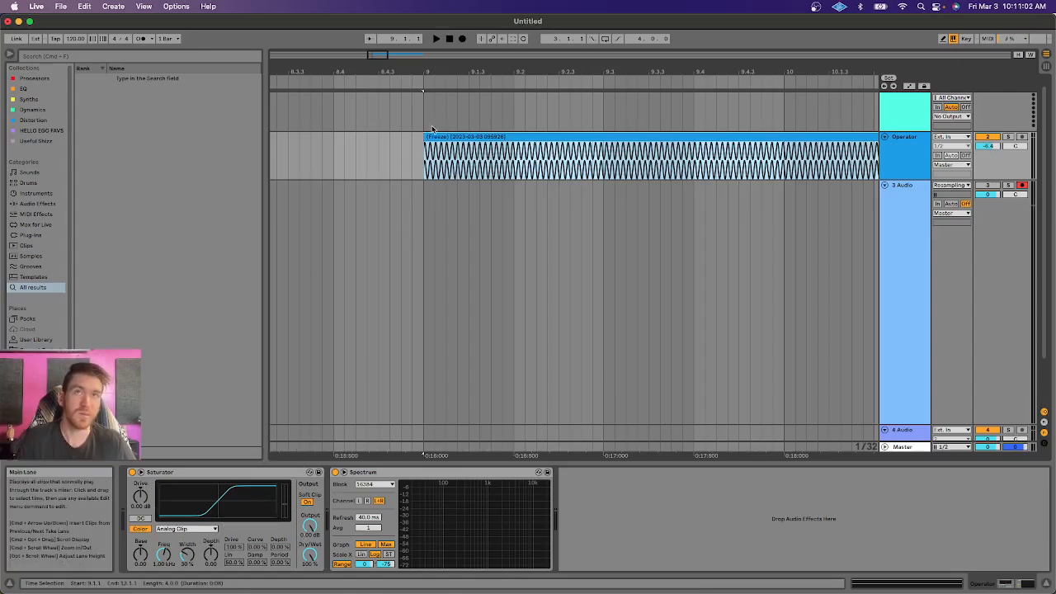
left_click_drag(426, 72, 431, 137)
left_click(902, 153)
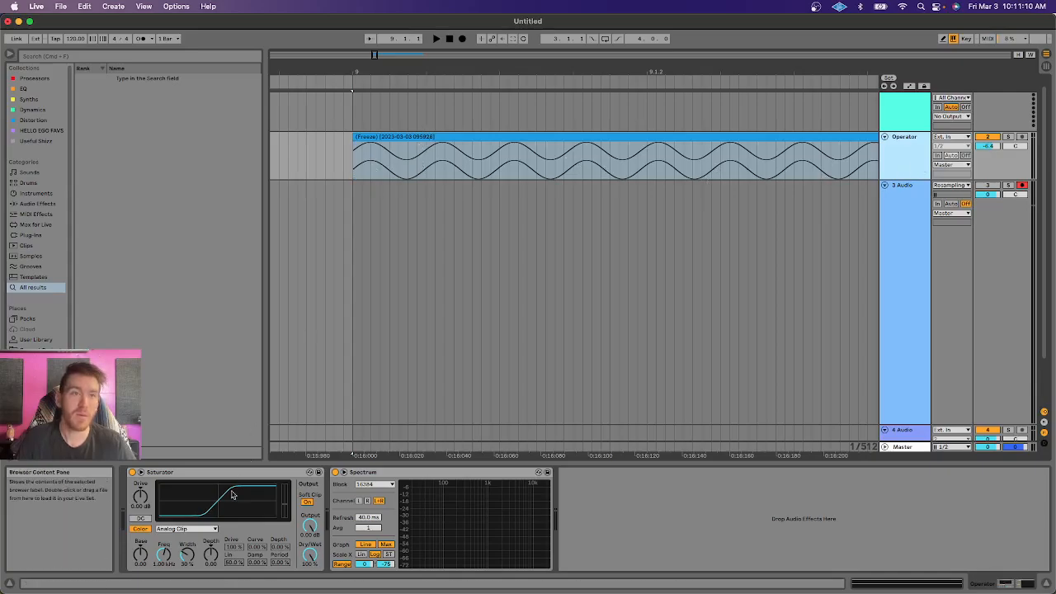
left_click_drag(141, 496, 140, 488)
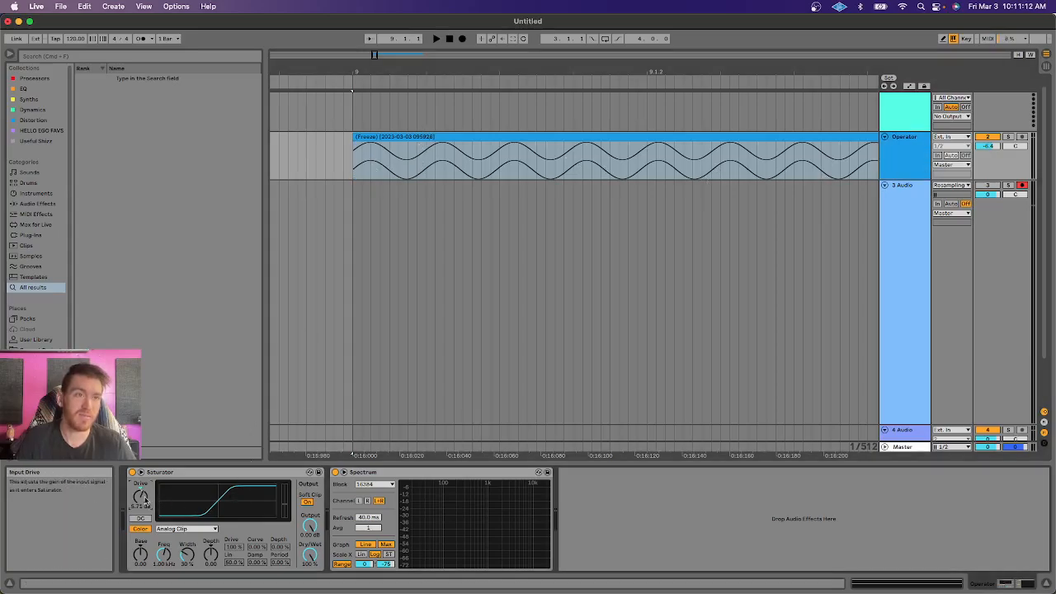
Record the Operator track through the Analog Clip saturation onto the 3 Audio resampling track
left_click(906, 210)
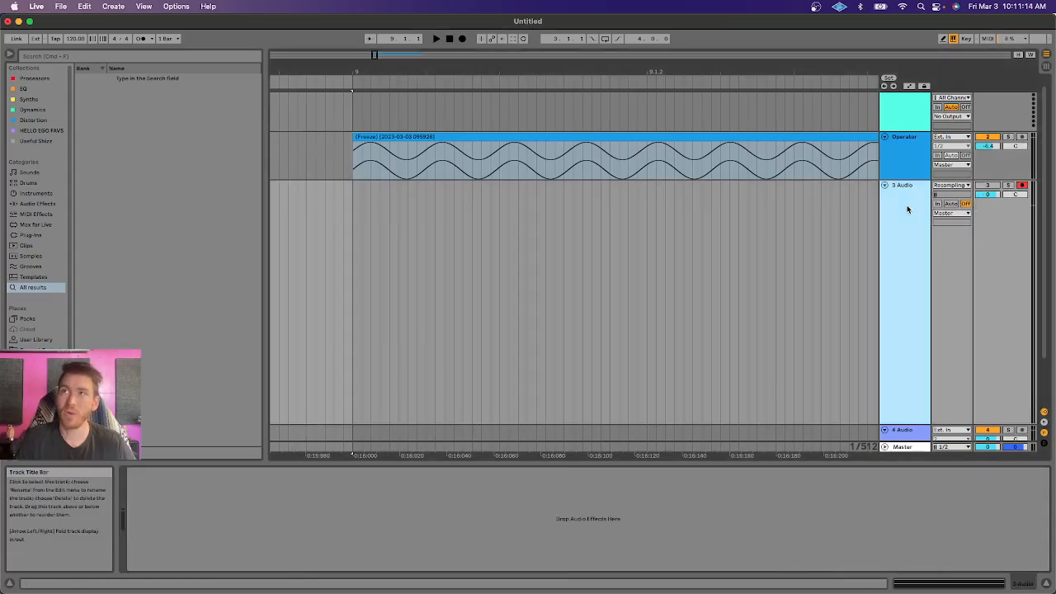
left_click(903, 149)
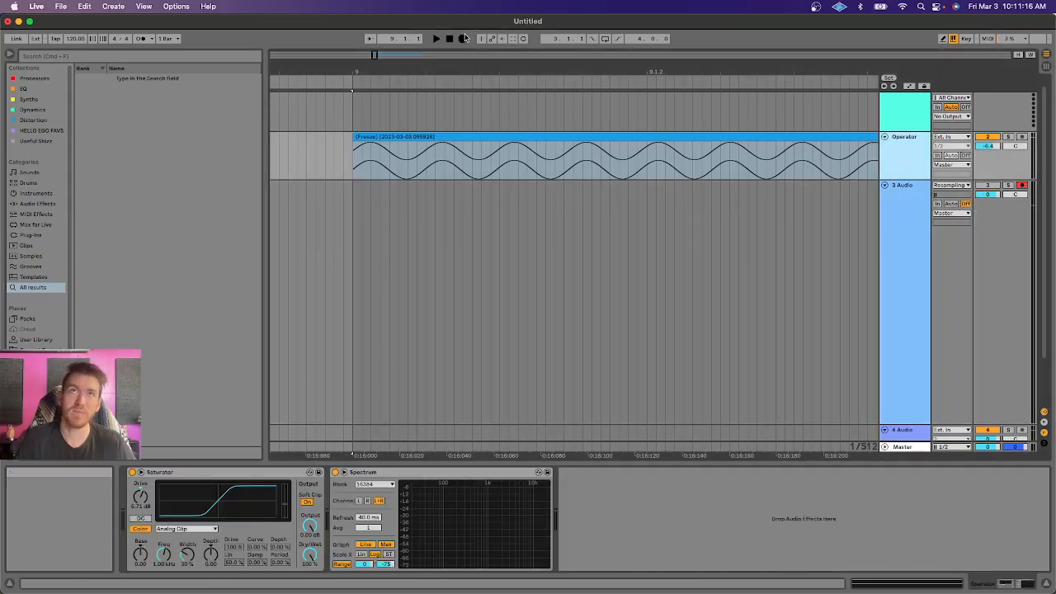
left_click(462, 39)
key("space")
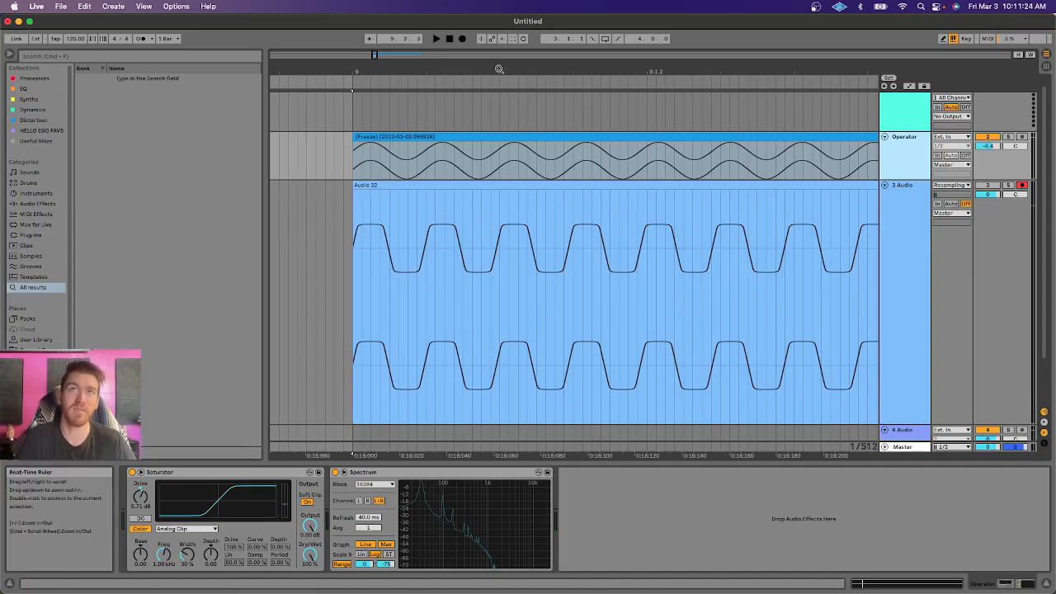
Examine the recorded waveform up close and mark the section from one trough to the following crest
left_click_drag(498, 71, 498, 103)
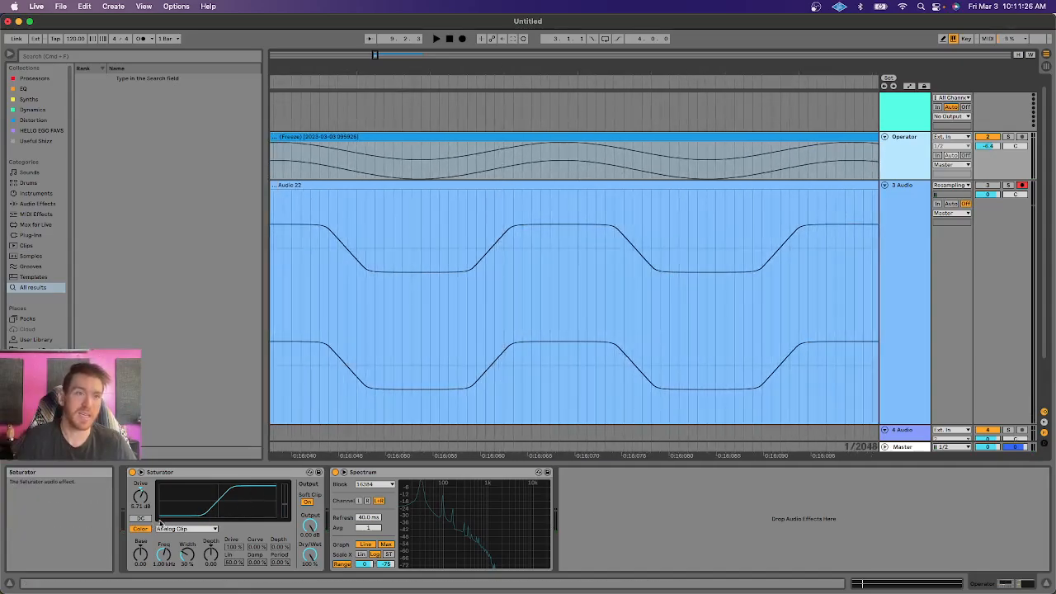
left_click(418, 229)
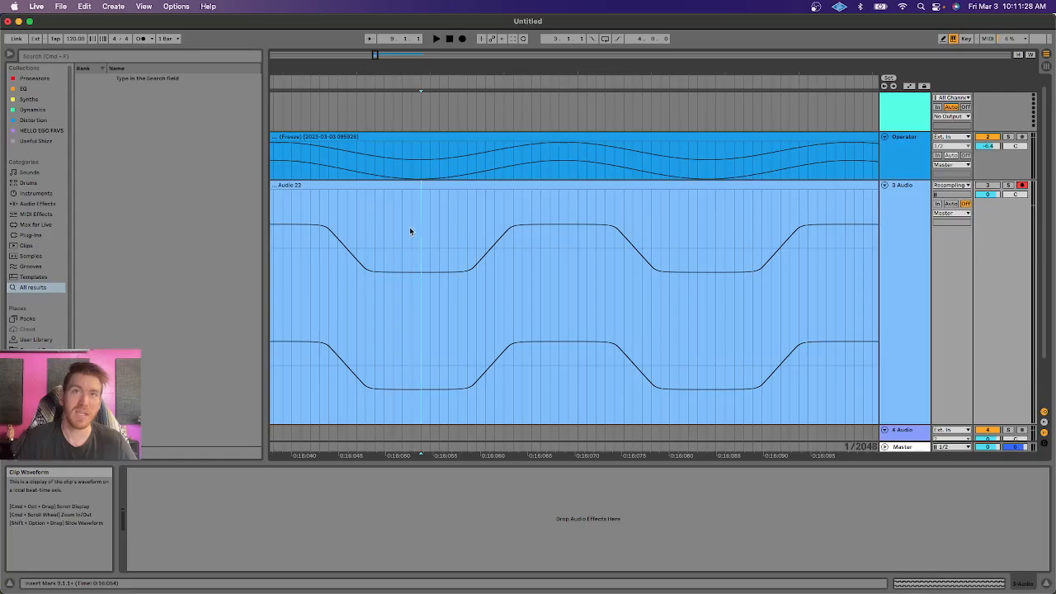
left_click_drag(412, 231, 568, 233)
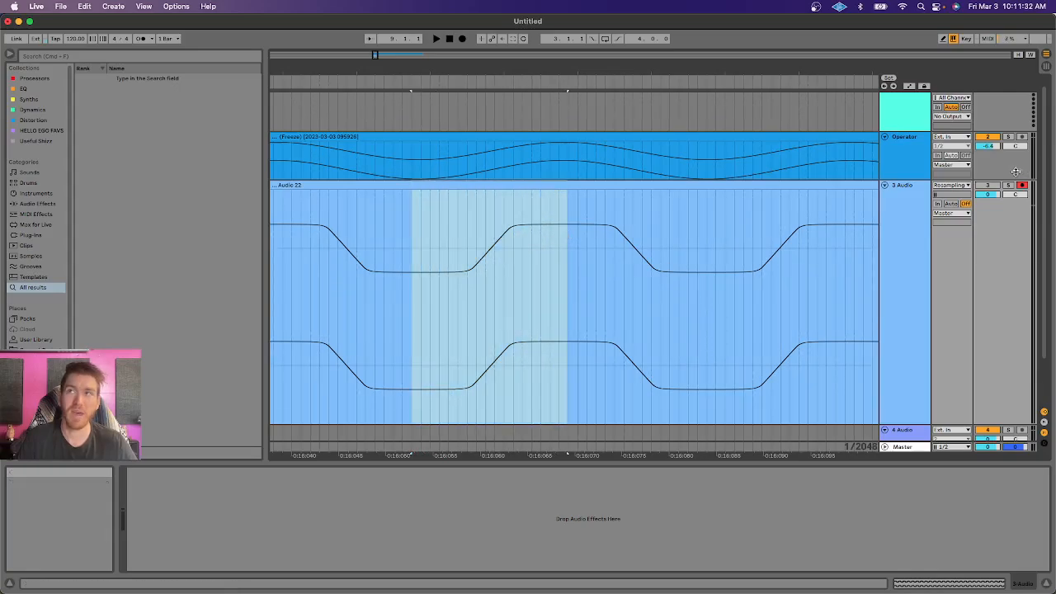
Compare the Soft Sine and Analog Clip curve shapes in the Operator track's Saturator
left_click(901, 155)
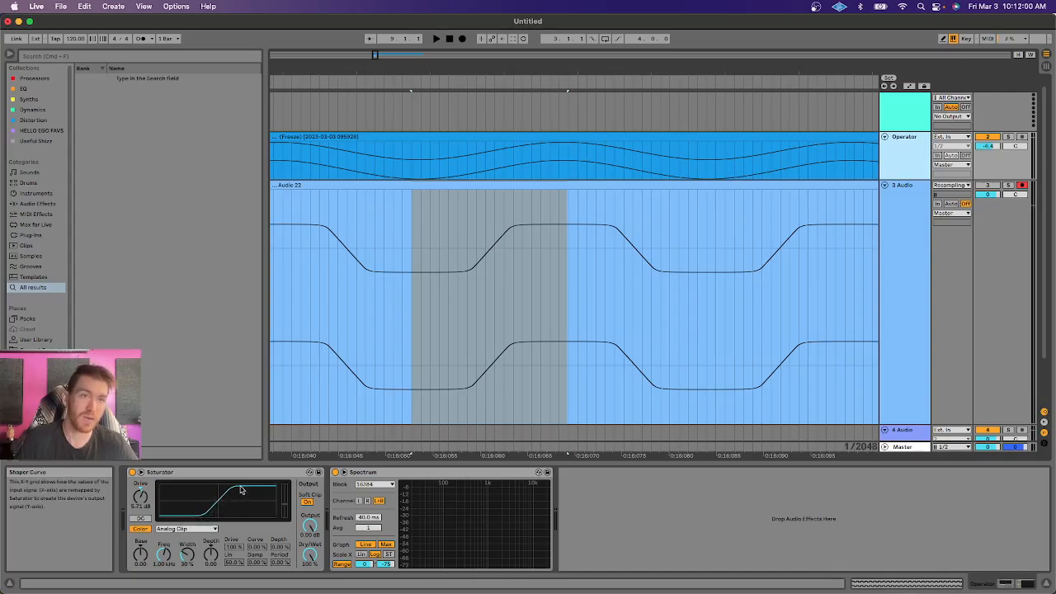
left_click(213, 532)
left_click(195, 546)
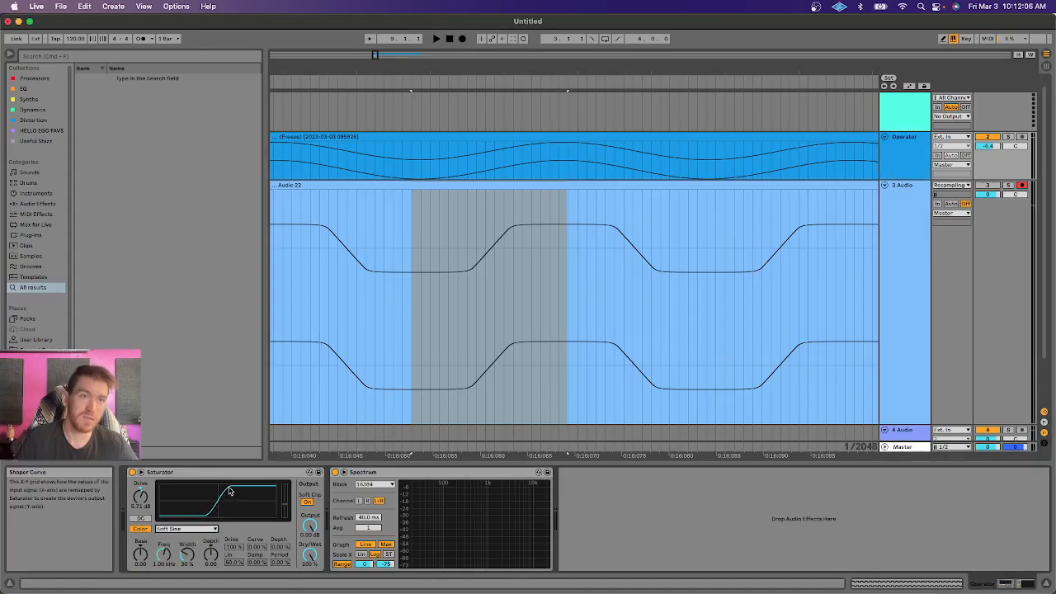
left_click(185, 528)
left_click(177, 535)
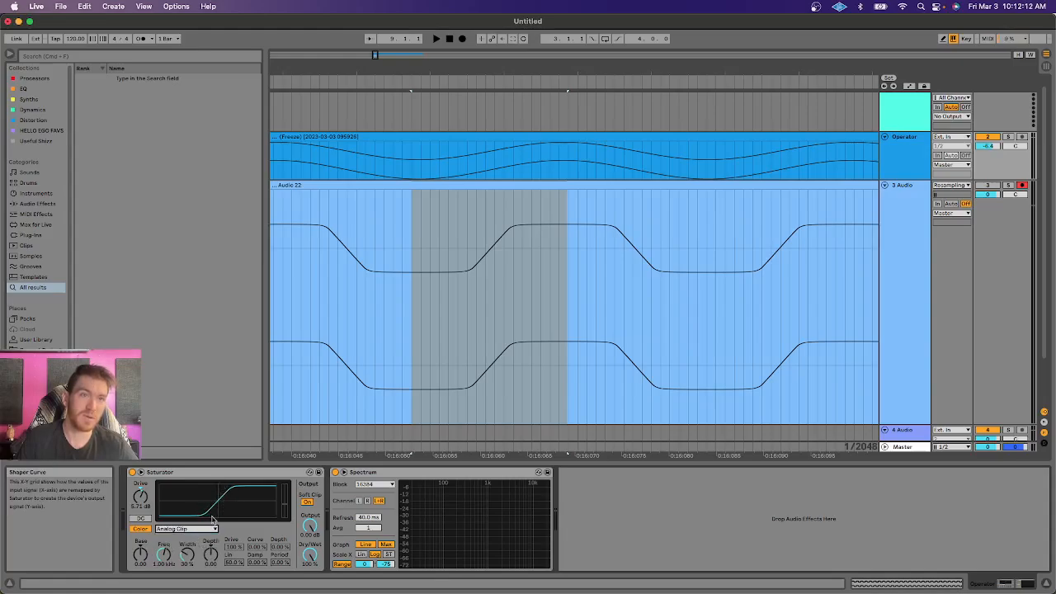
left_click(185, 528)
left_click(188, 546)
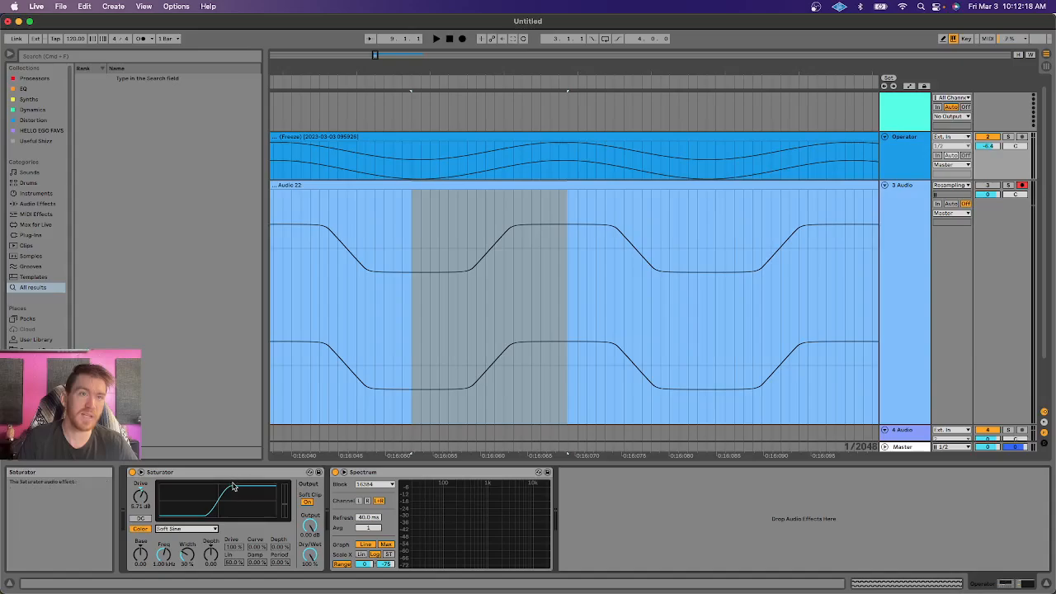
left_click(204, 529)
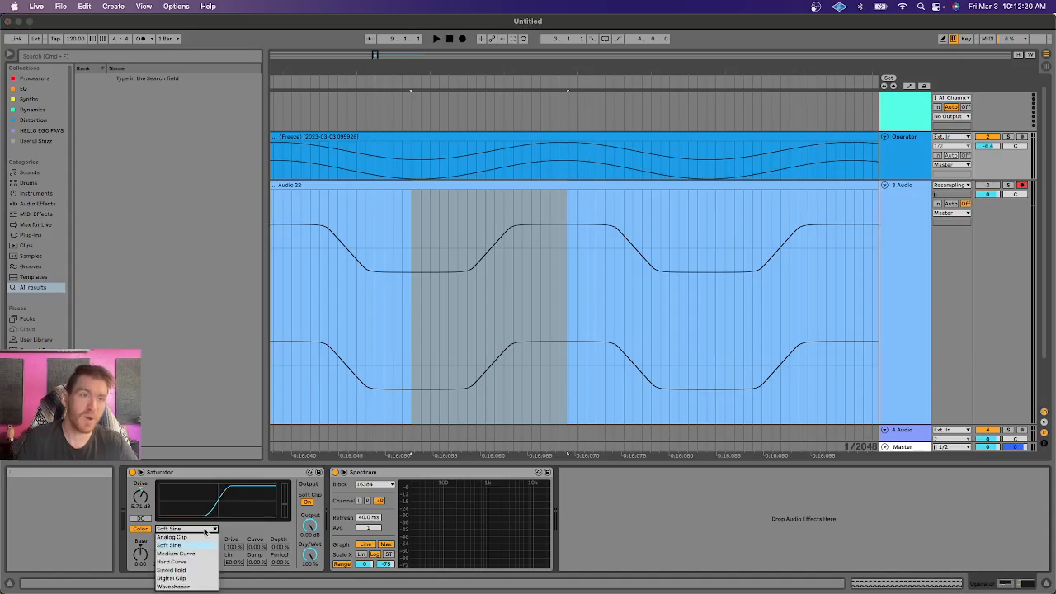
left_click(177, 537)
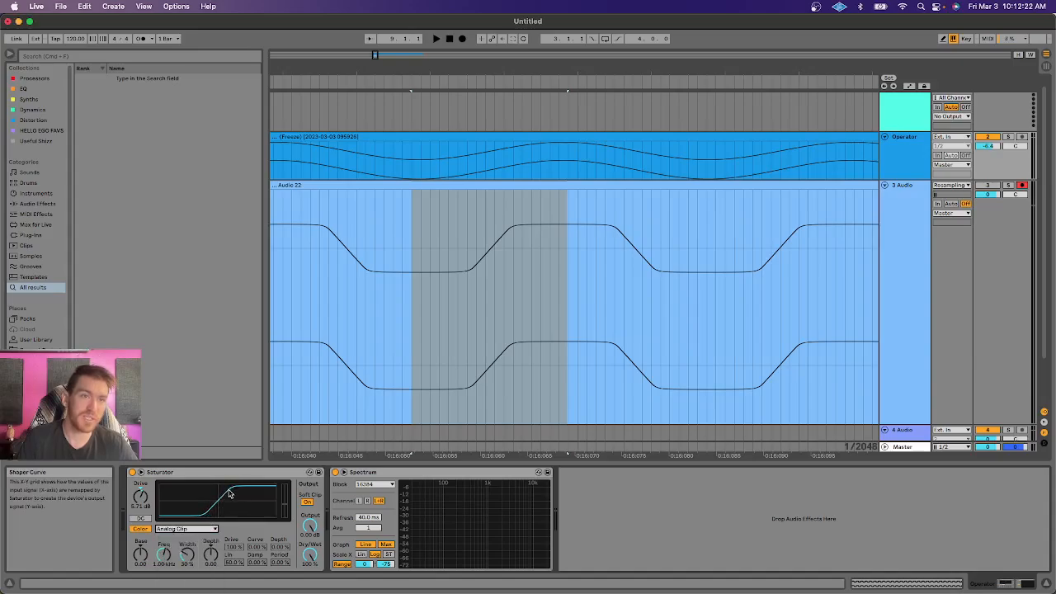
Set the Saturator's curve type to Soft Sine and record the Operator clip onto the 3 Audio track
left_click(187, 529)
left_click(177, 534)
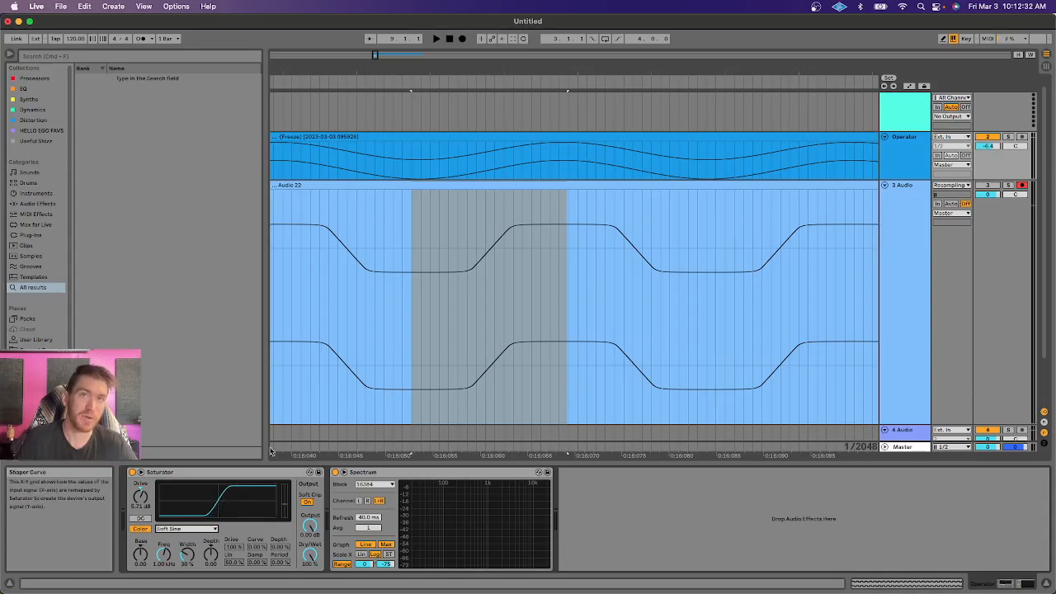
left_click(419, 133)
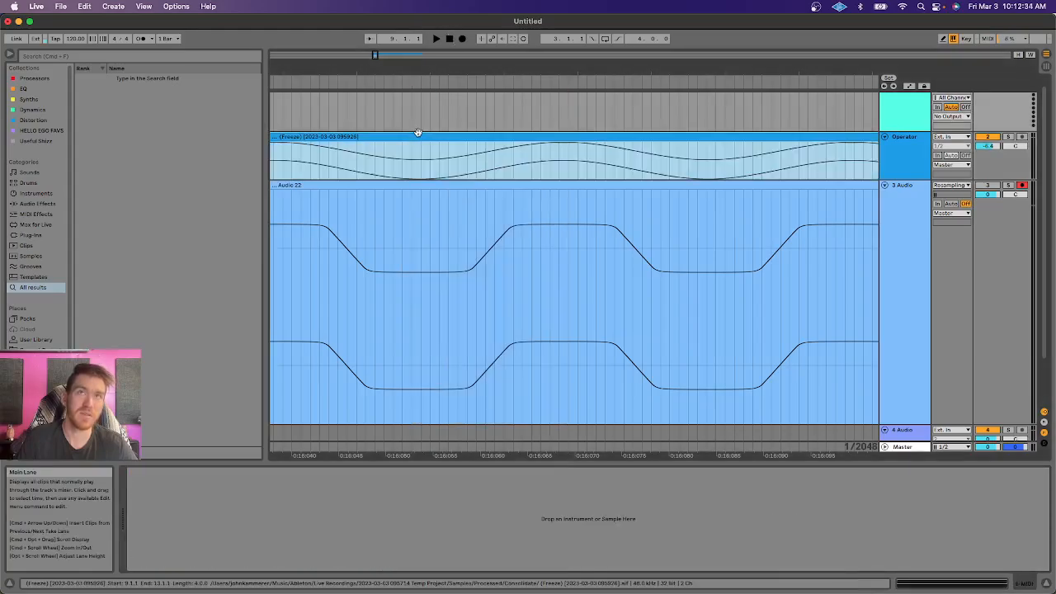
left_click(536, 253)
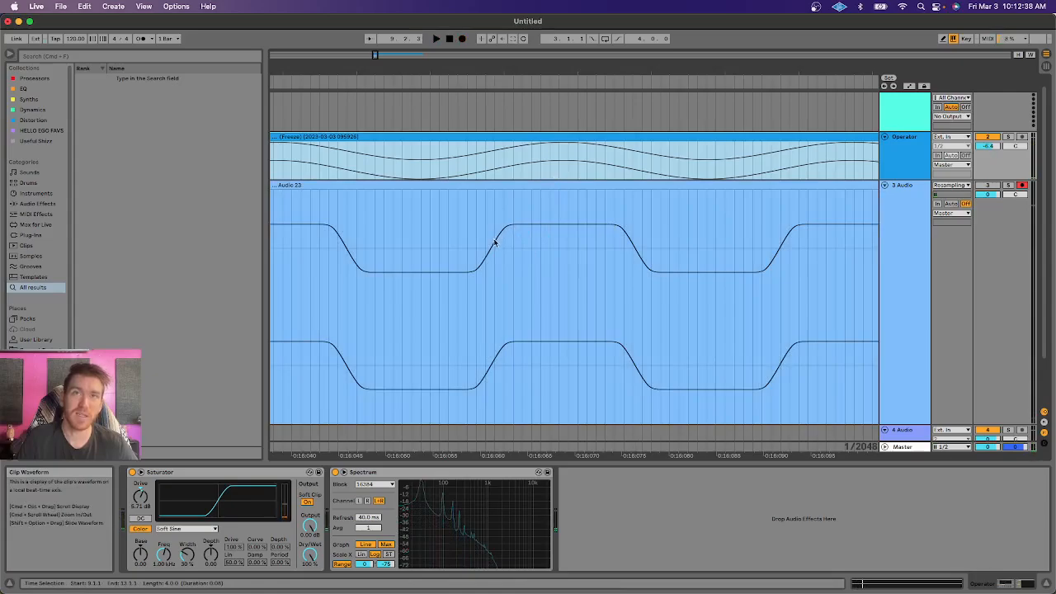
Set the Saturator's curve type to Medium Curve and record a new pass onto the 3 Audio track
left_click(182, 529)
left_click(174, 554)
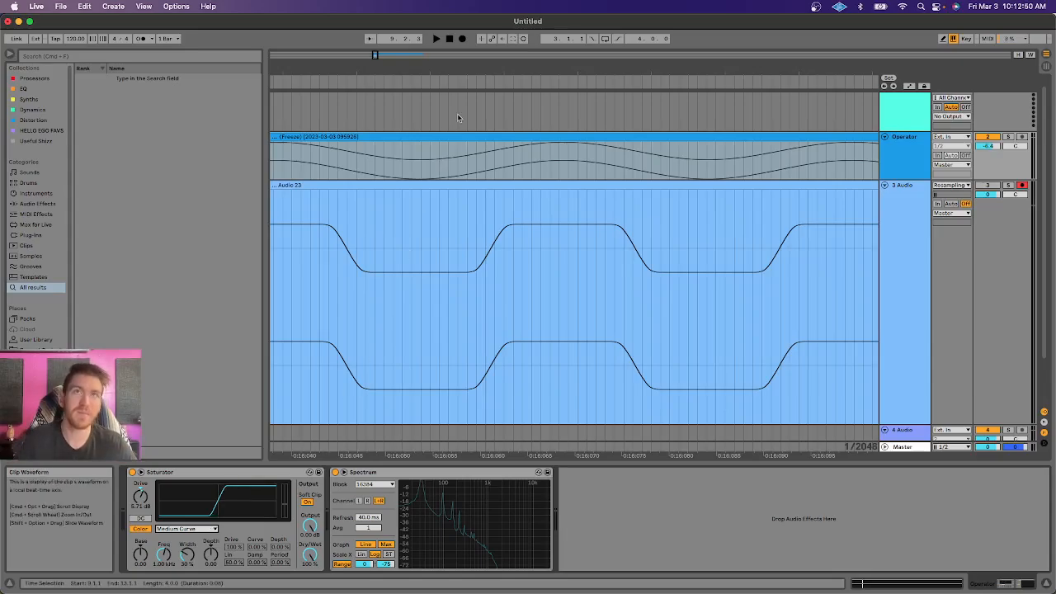
left_click(465, 39)
key("space")
left_click(539, 220)
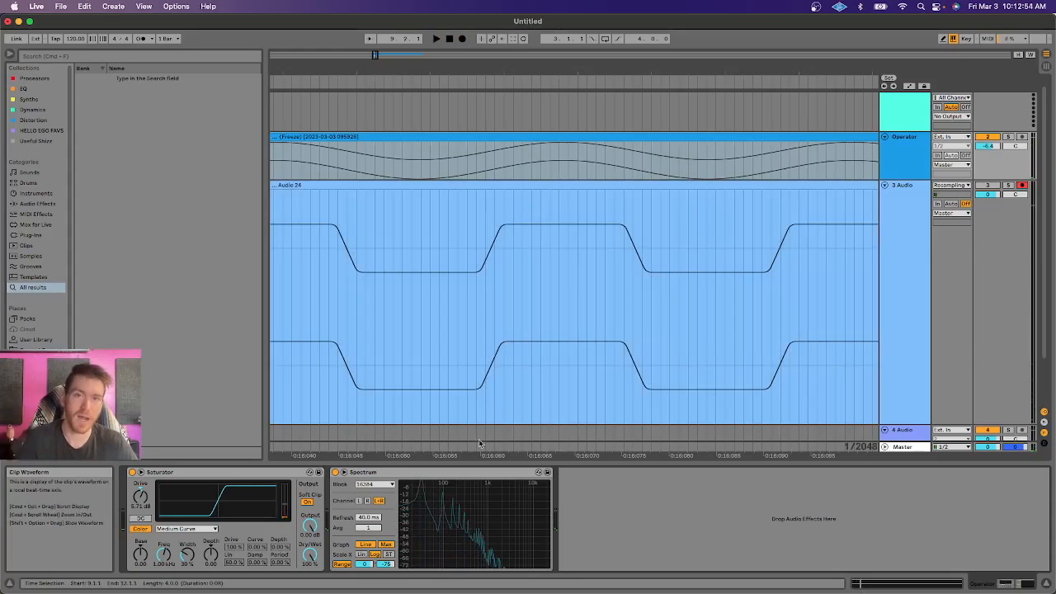
Set the Saturator's curve type to Hard Curve, record it onto the 3 Audio track, and mark one trough-to-crest section of the waveform
left_click(190, 529)
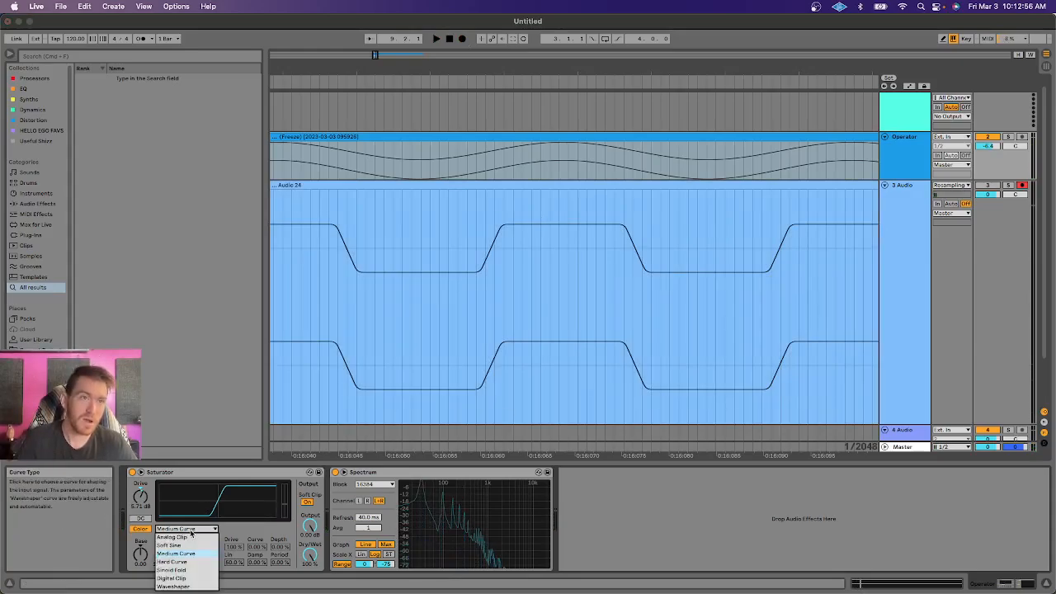
left_click(172, 562)
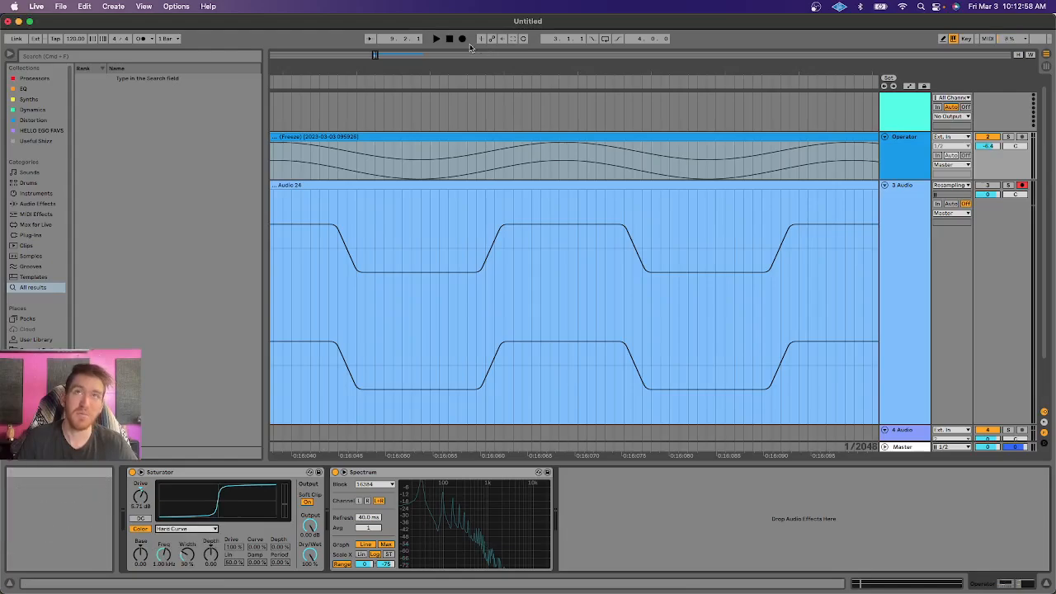
left_click(462, 39)
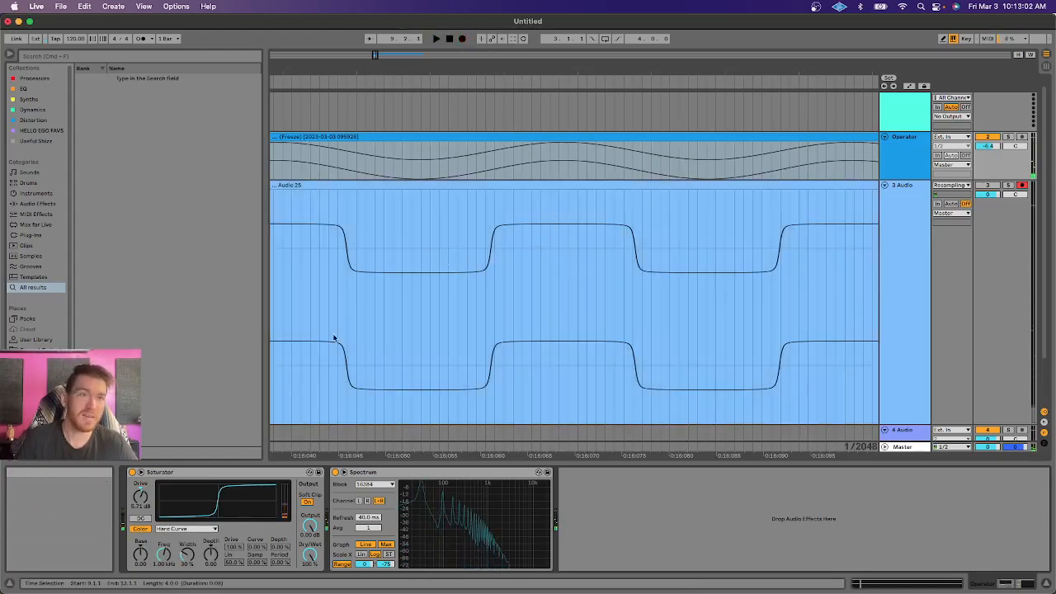
left_click_drag(421, 227, 568, 230)
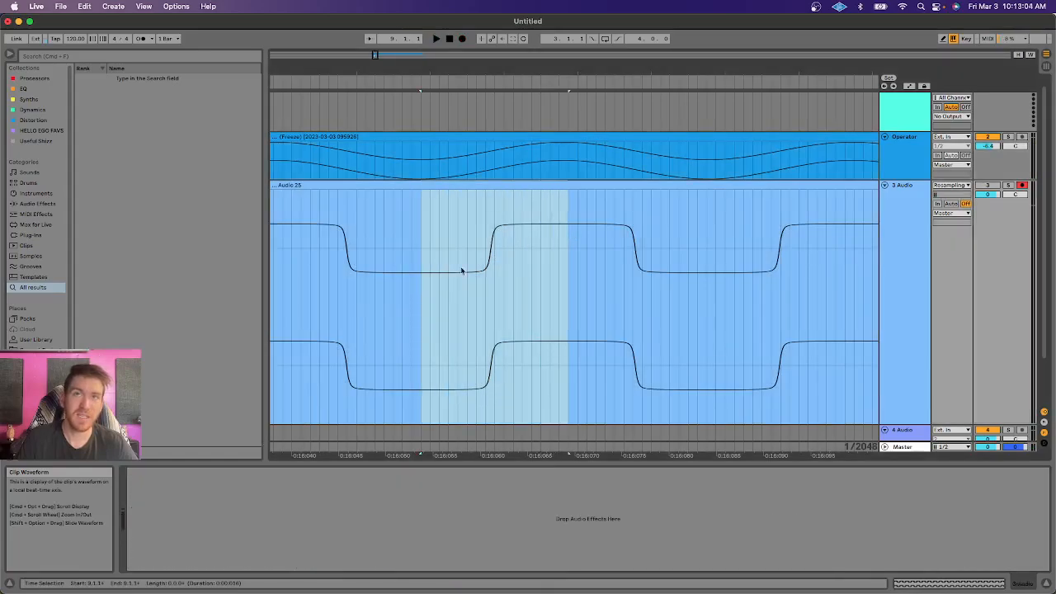
Set the Operator track's Saturator to Sinoid Fold and record its clip onto the 3 Audio track
left_click(899, 149)
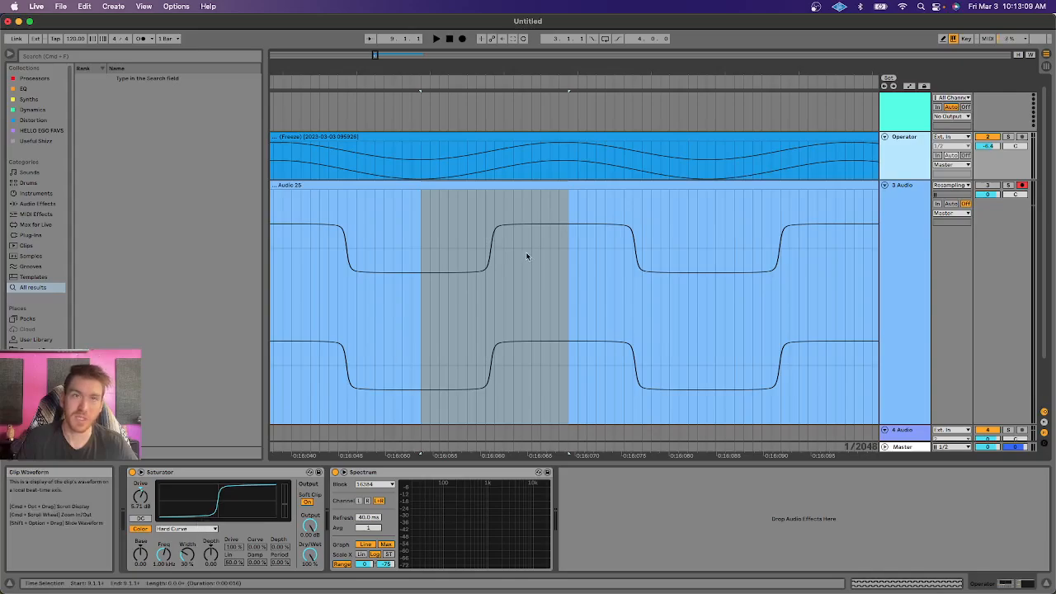
left_click(192, 529)
left_click(171, 570)
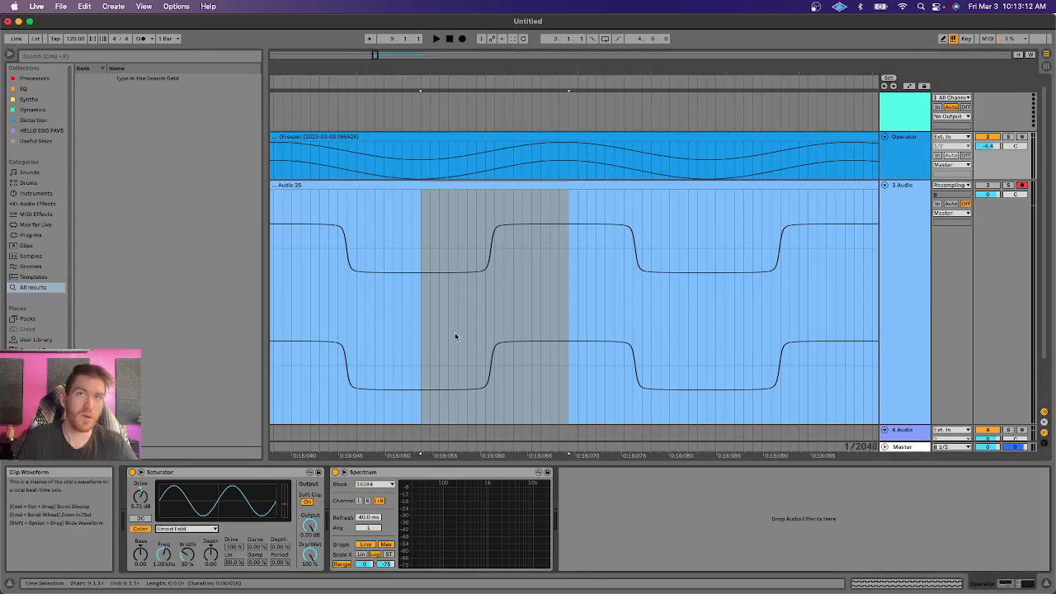
left_click(484, 330)
left_click(452, 132)
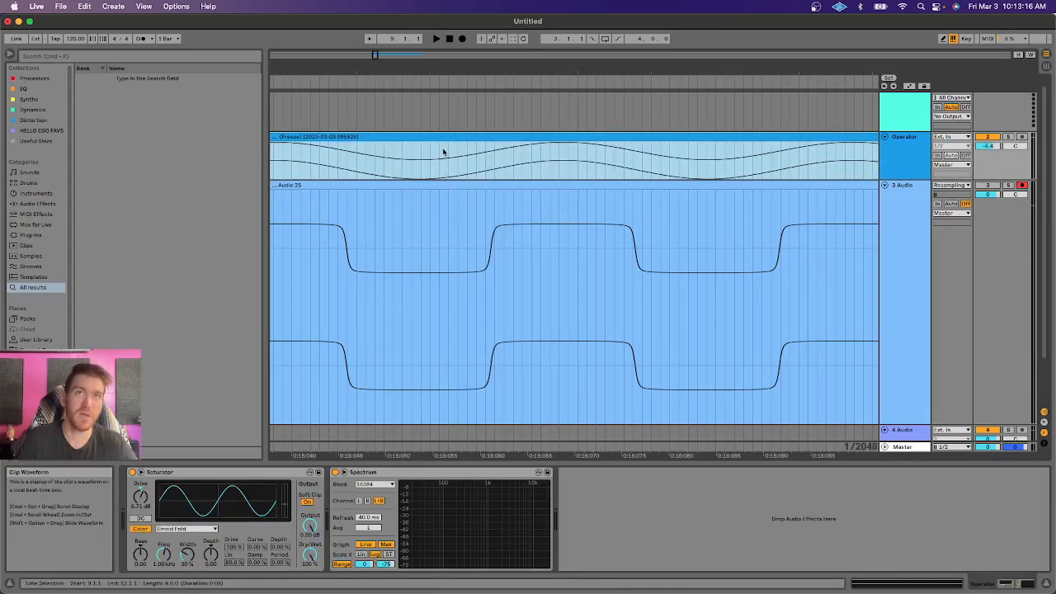
key("F9")
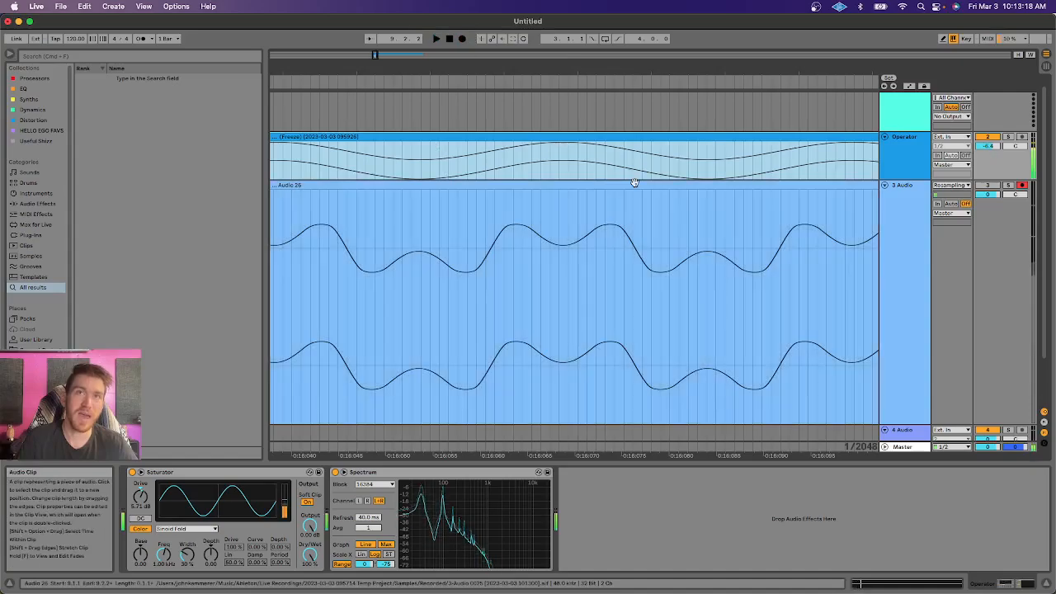
Set the Saturator's drive to 0 dB, then play the Operator clip and examine its harmonic peaks in the enlarged Spectrum display
left_click_drag(627, 73, 618, 37)
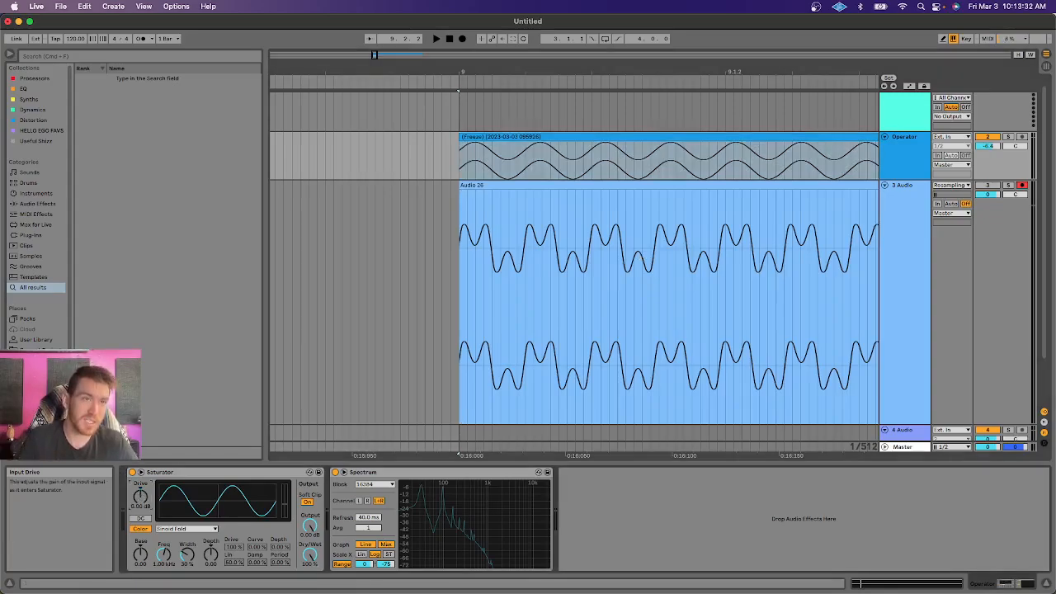
left_click(592, 165)
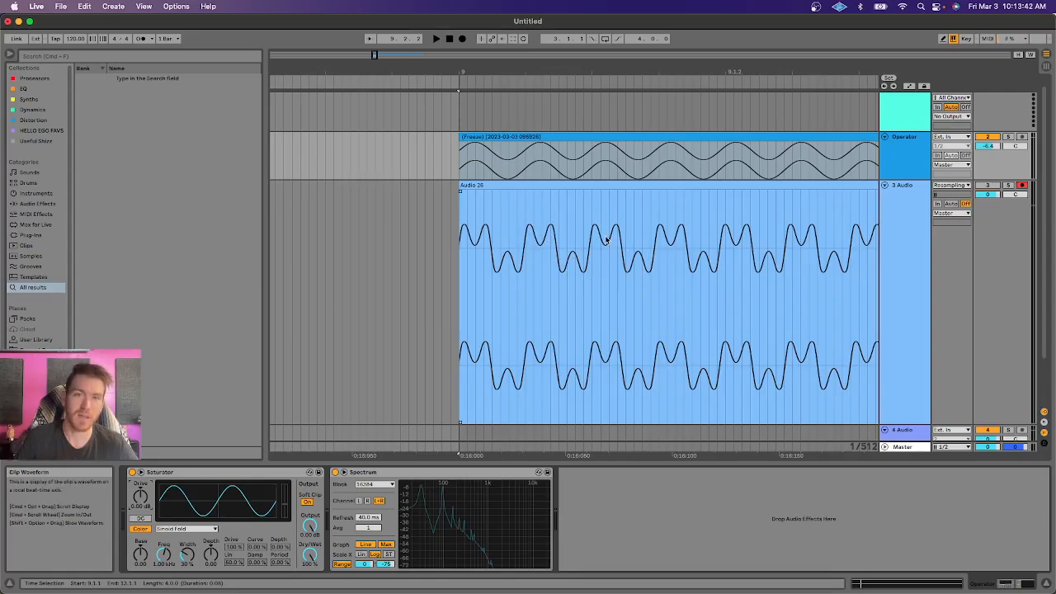
left_click(344, 473)
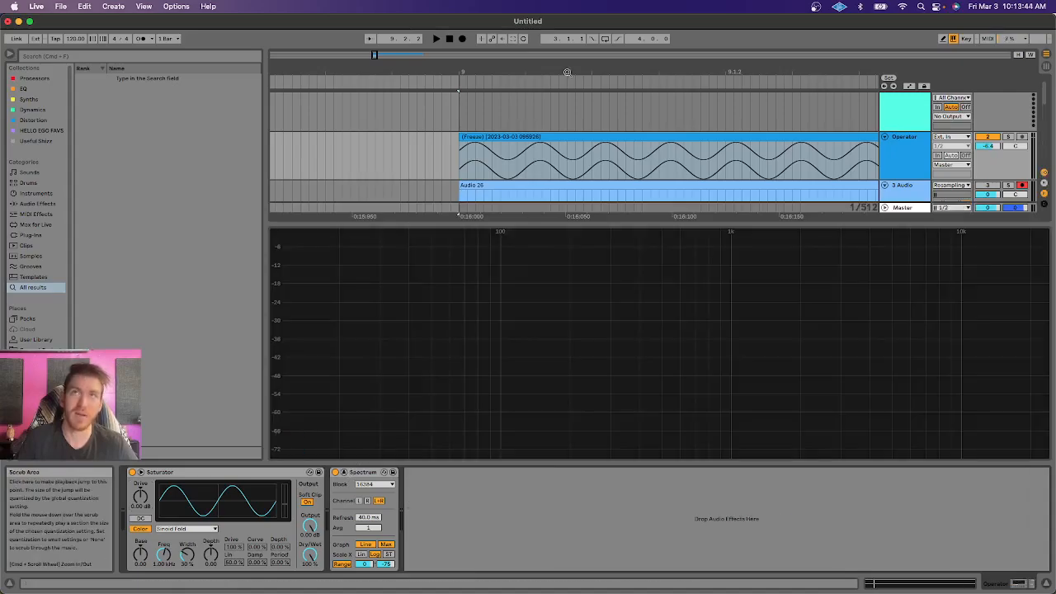
left_click(438, 39)
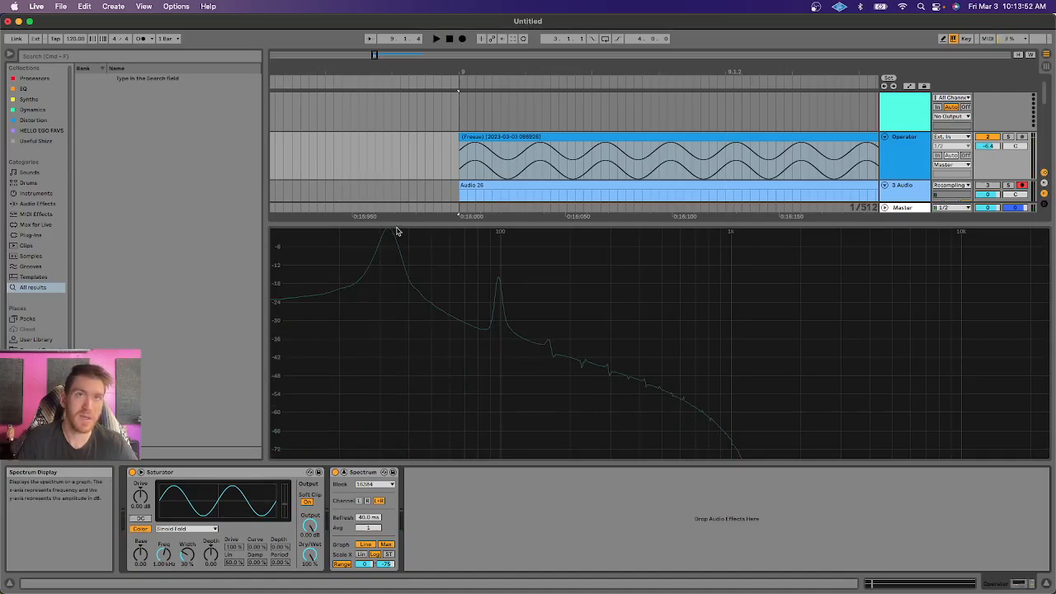
left_click(500, 281)
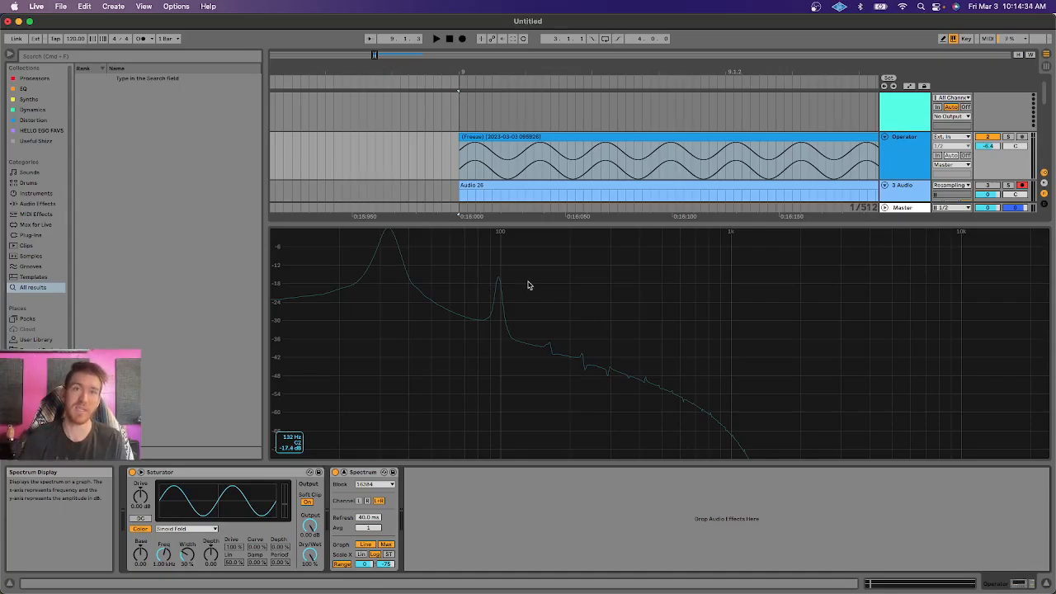
Shrink the enlarged Spectrum display to reveal the 3 Audio track and record a Sinoid Fold pass at 0 dB drive
left_click_drag(534, 225, 530, 281)
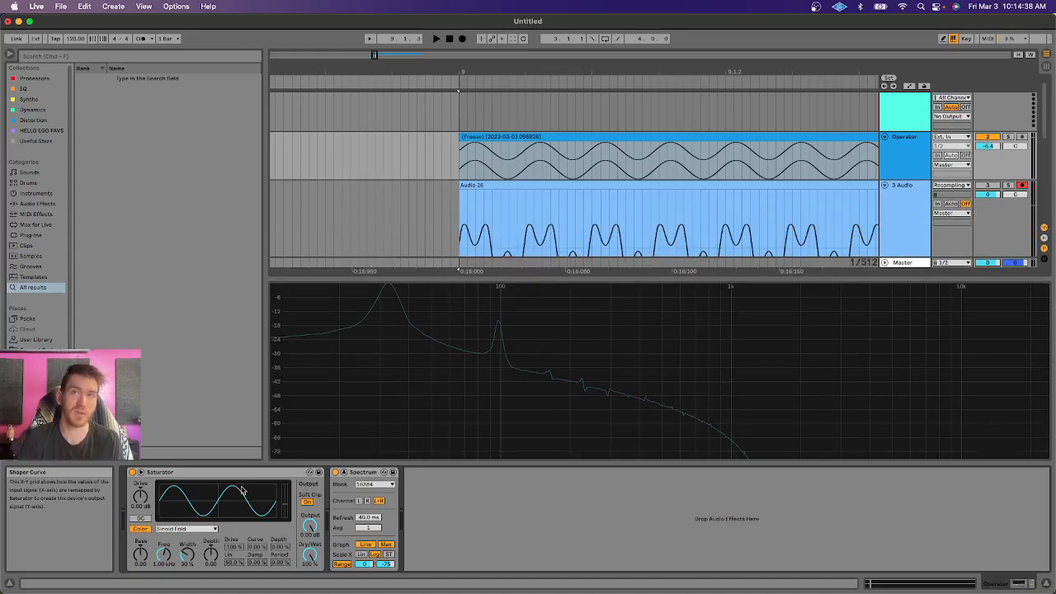
scroll(623, 208, "down", 3)
scroll(536, 153, "up", 1)
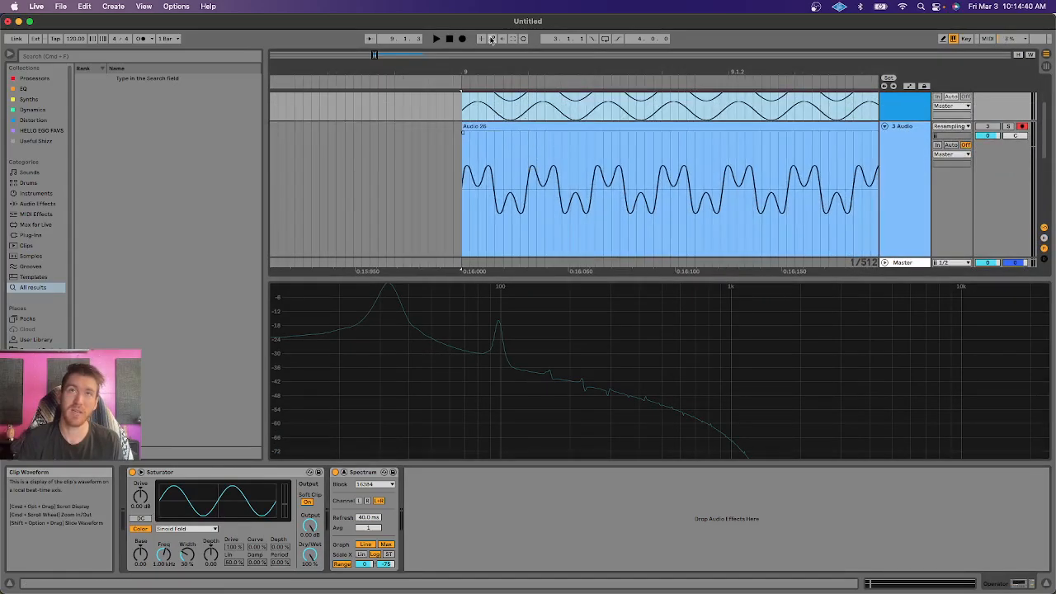
left_click(462, 39)
key("space")
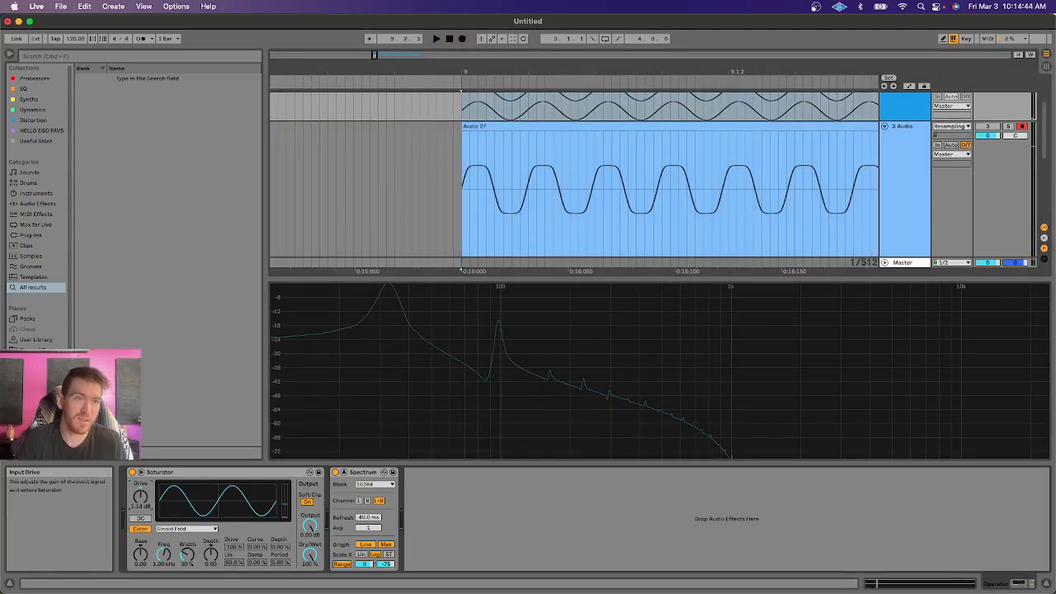
Record two more Sinoid Fold passes onto the 3 Audio track, with the Saturator's drive at 5.14 dB and at 2 dB
left_click(463, 39)
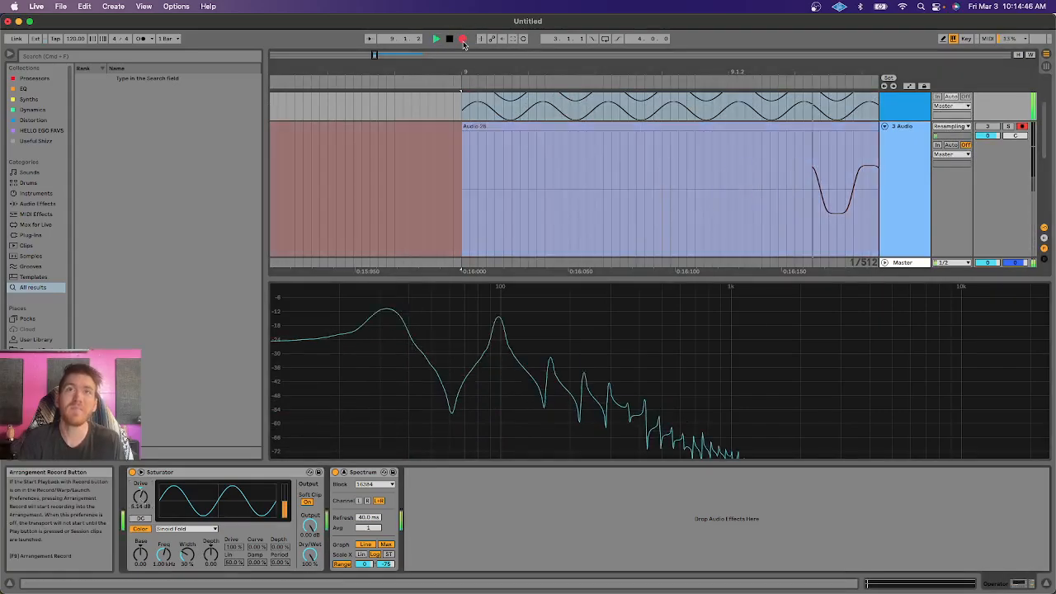
key("space")
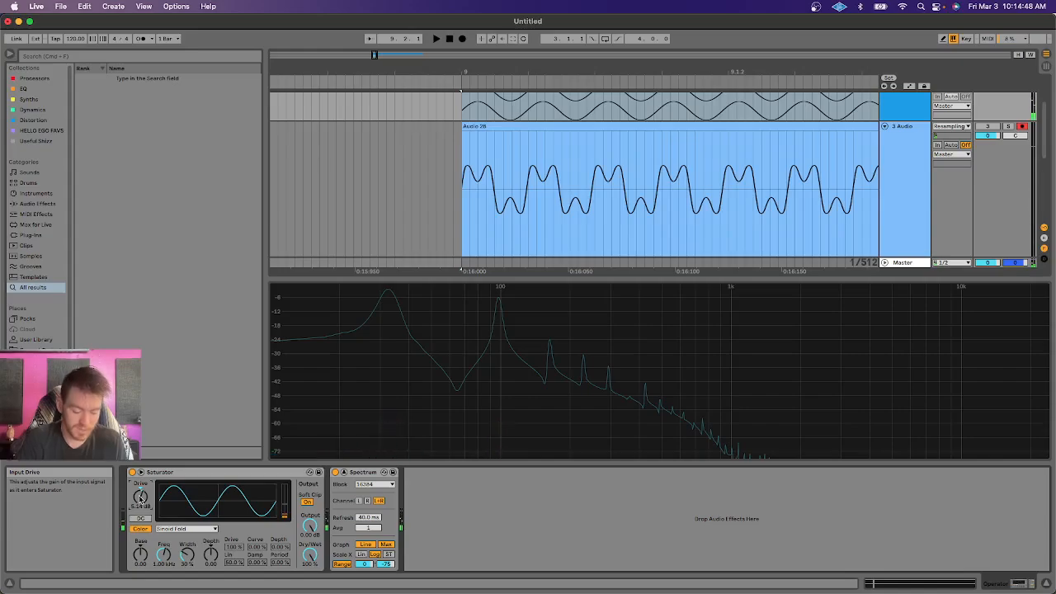
left_click(462, 39)
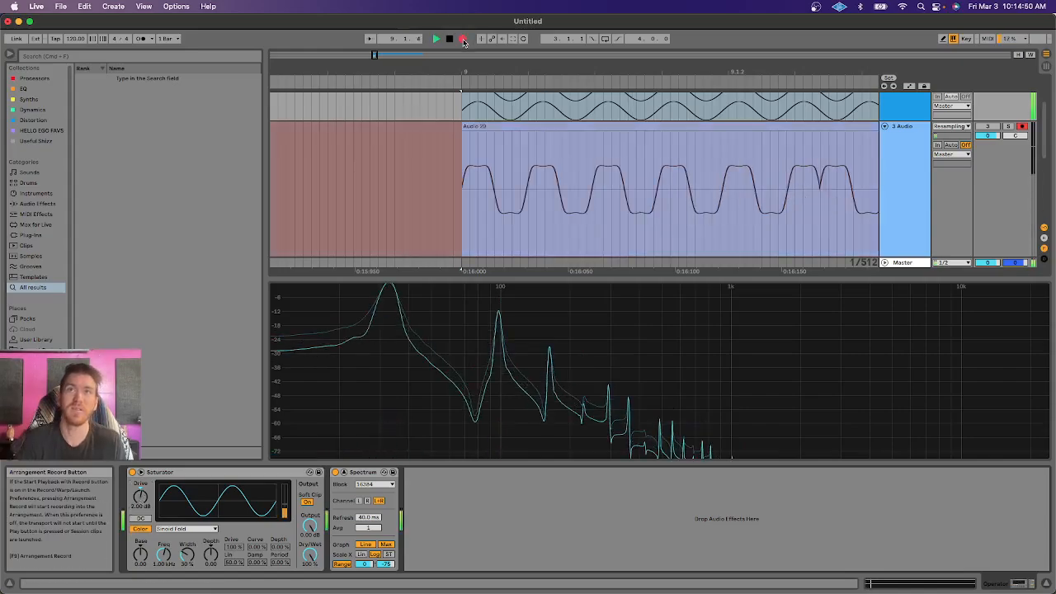
key("space")
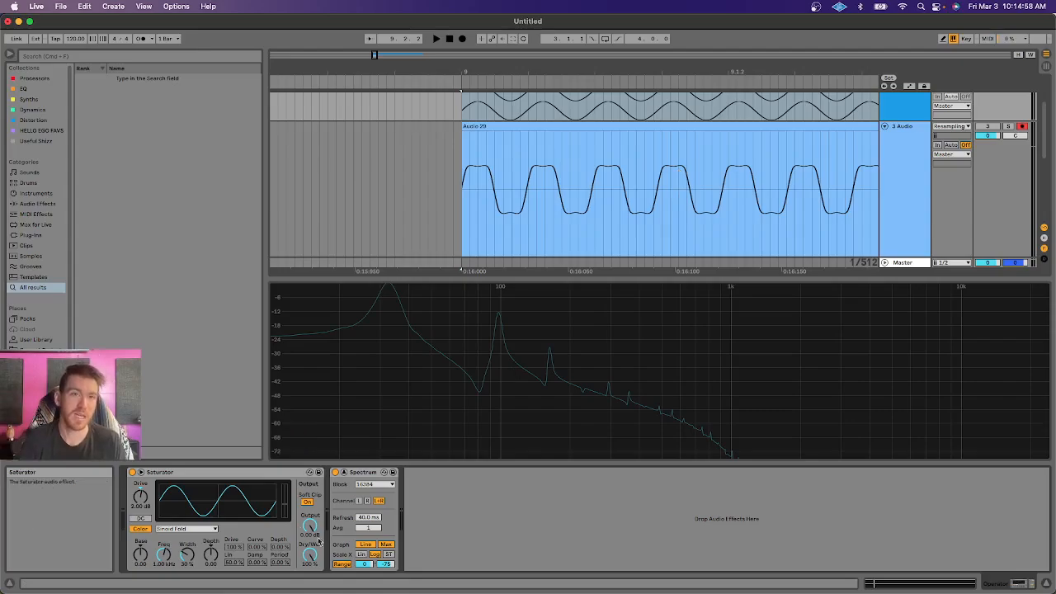
Collapse the enlarged Spectrum display, set the Saturator's curve type to Digital Clip and record the Operator clip onto the 3 Audio track
left_click(344, 472)
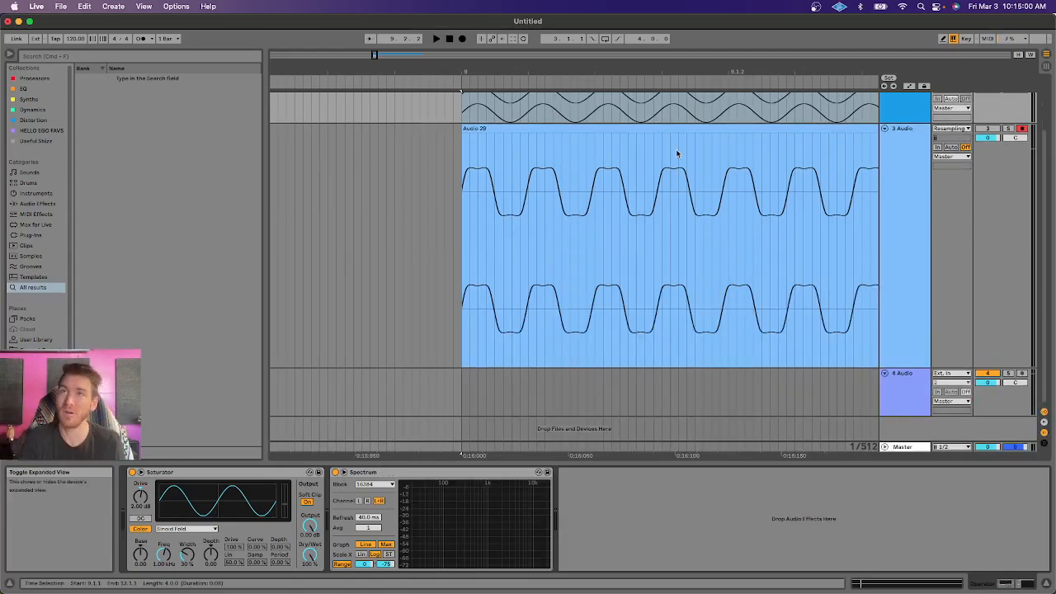
scroll(691, 194, "up", 2)
scroll(691, 194, "right", 3)
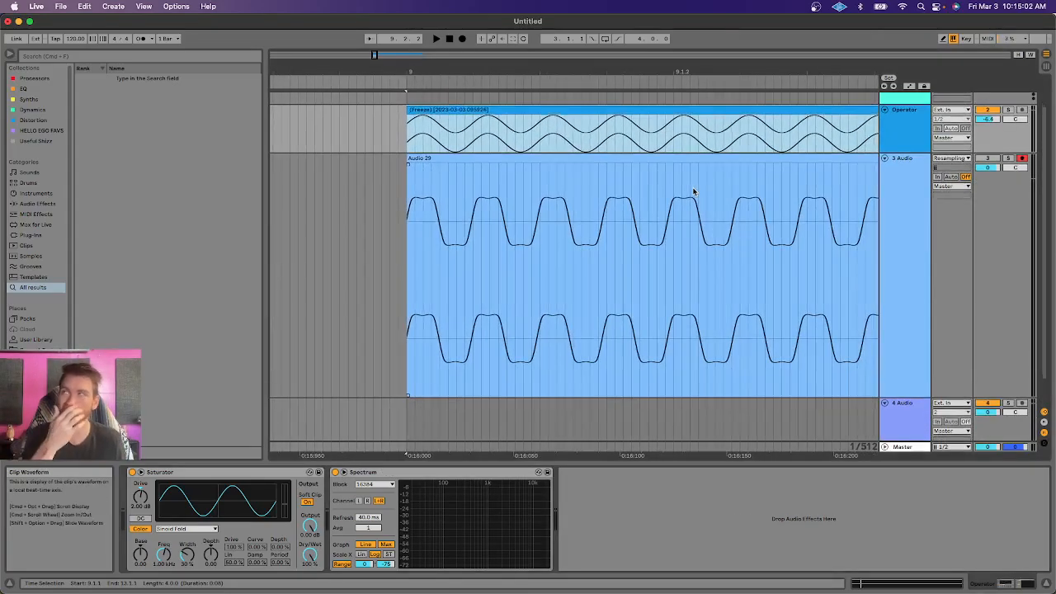
left_click(186, 528)
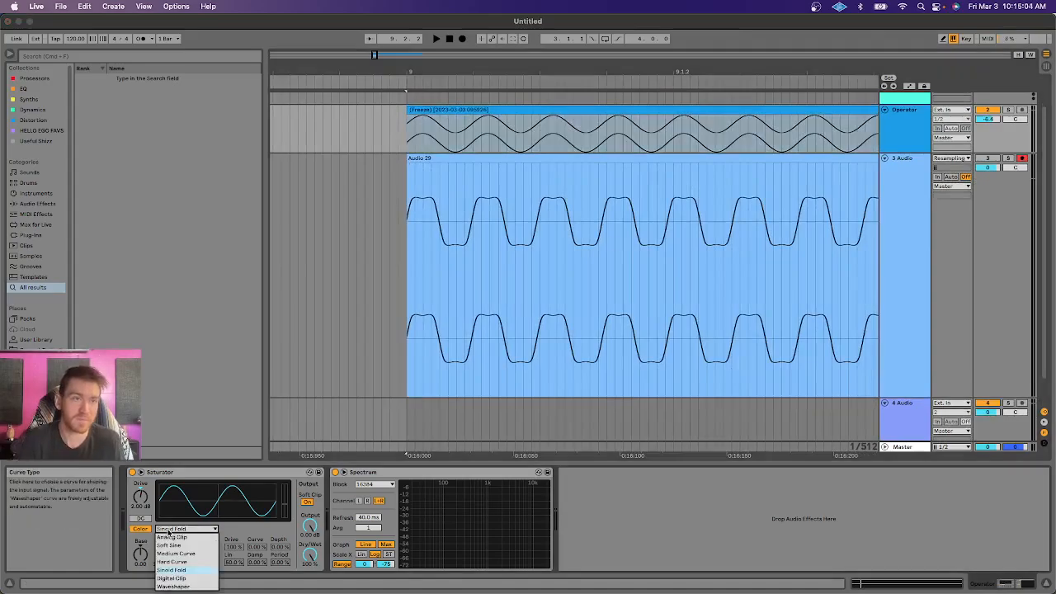
left_click(210, 566)
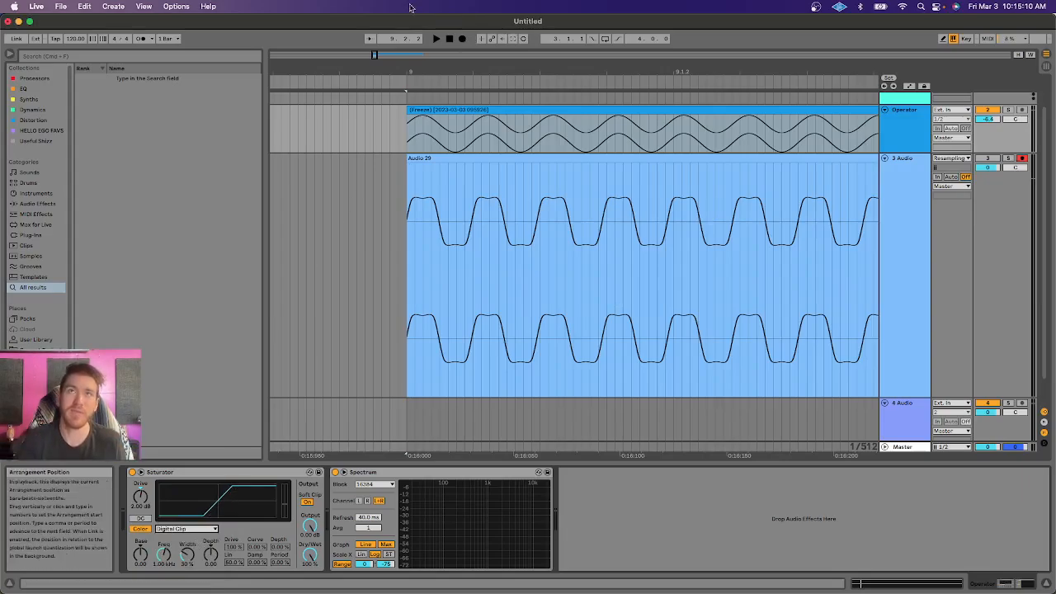
left_click_drag(515, 76, 524, 149)
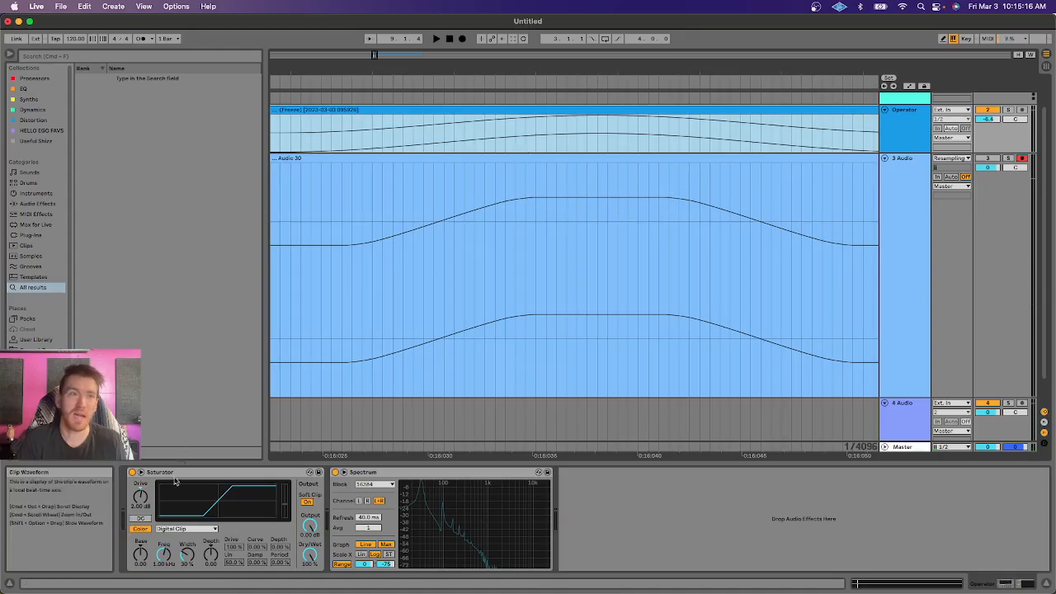
Set the Saturator's drive to 20 dB, record another Digital Clip pass onto the 3 Audio track and inspect its waveform
left_click(605, 157)
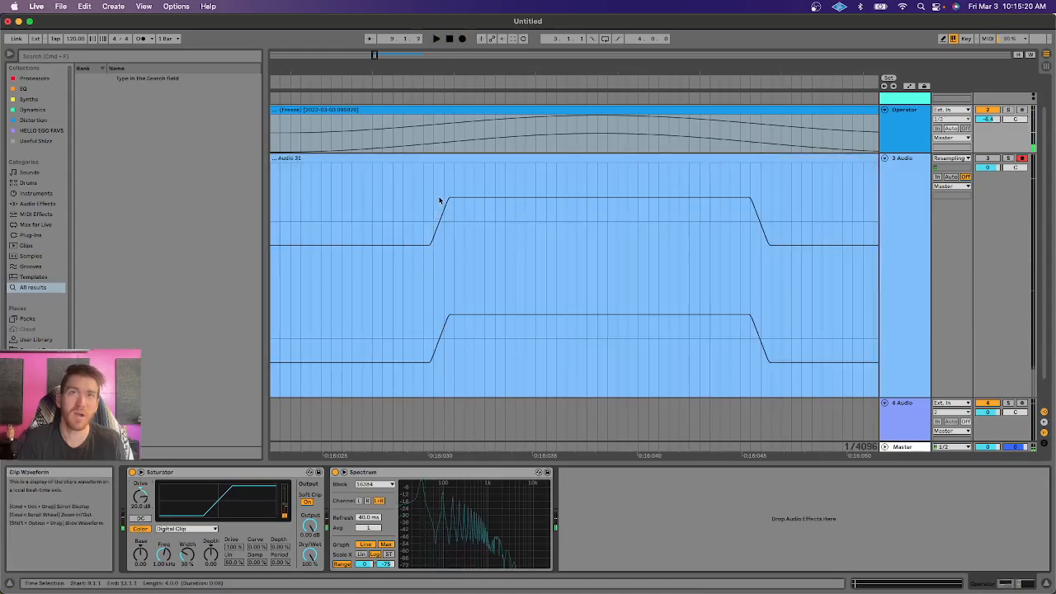
key("minus")
key("minus")
key("minus")
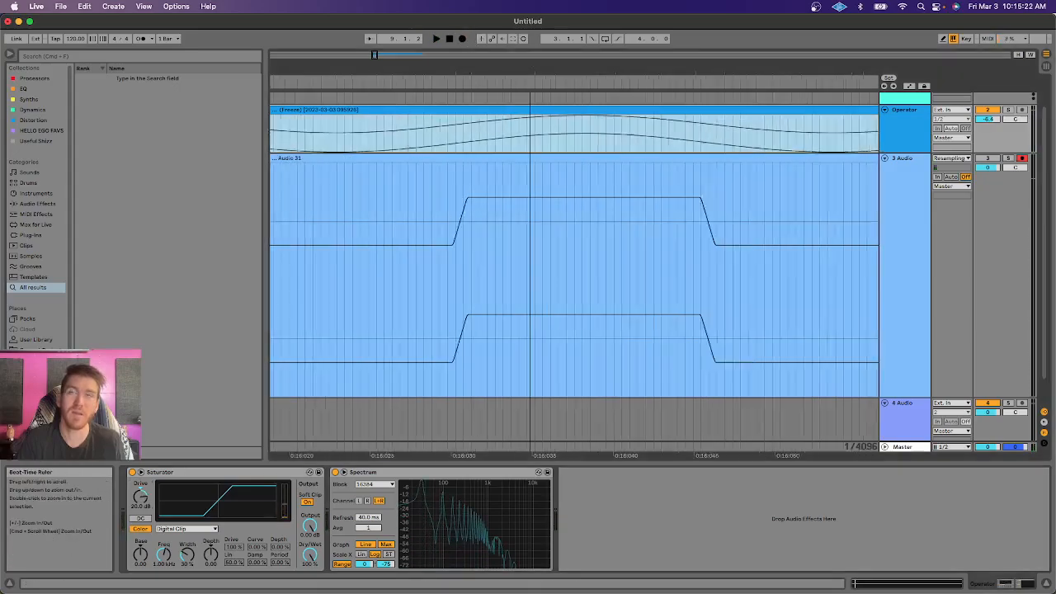
Set the Saturator's curve type to Waveshaper with 0 dB drive and record the Operator clip onto the 3 Audio track
left_click(185, 529)
left_click(172, 587)
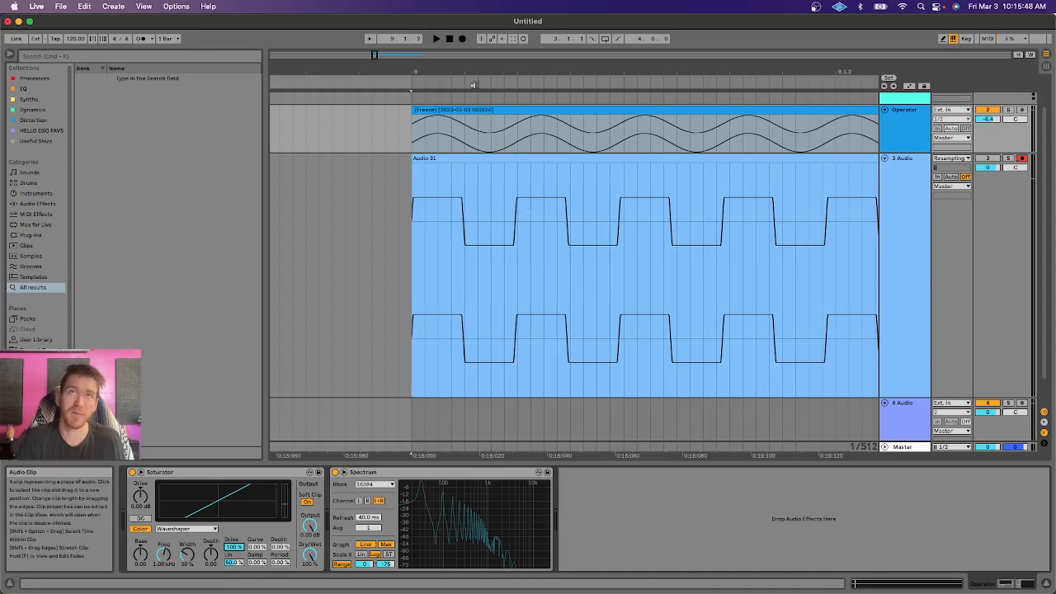
left_click(462, 43)
key("space")
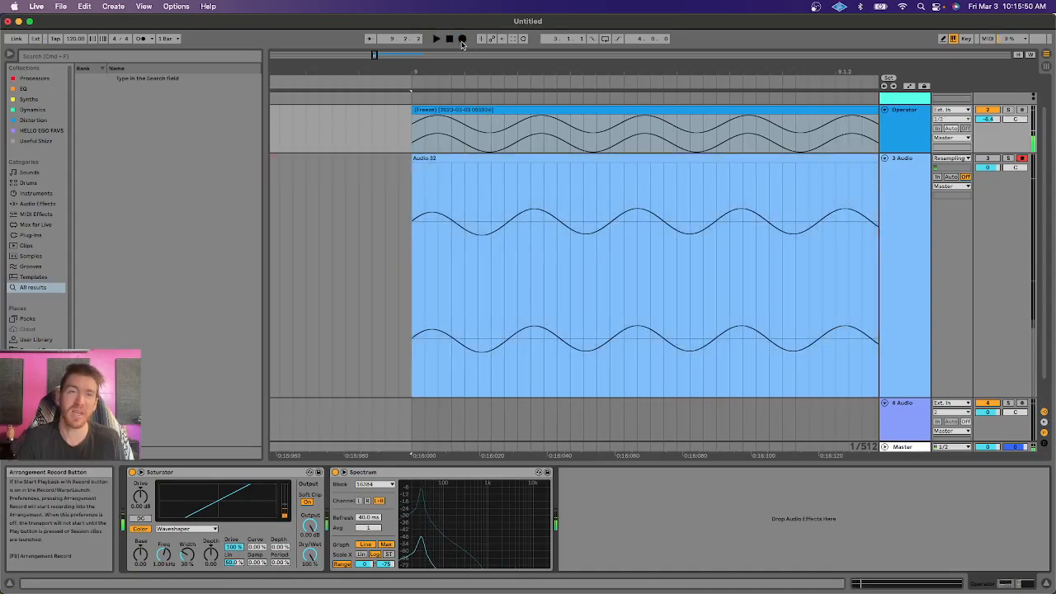
Set the Waveshaper's Curve parameter to 12.5% and record a new pass onto the 3 Audio track
scroll(545, 272, "right", 3)
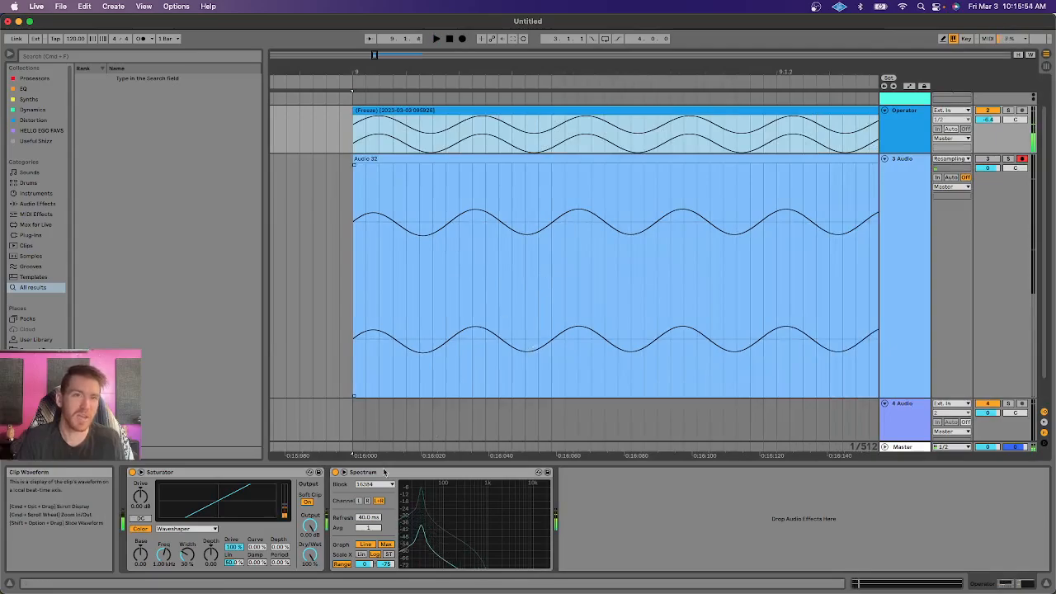
mouse_move(259, 548)
left_mouse_down()
mouse_move(259, 538)
mouse_move(259, 548)
left_mouse_up()
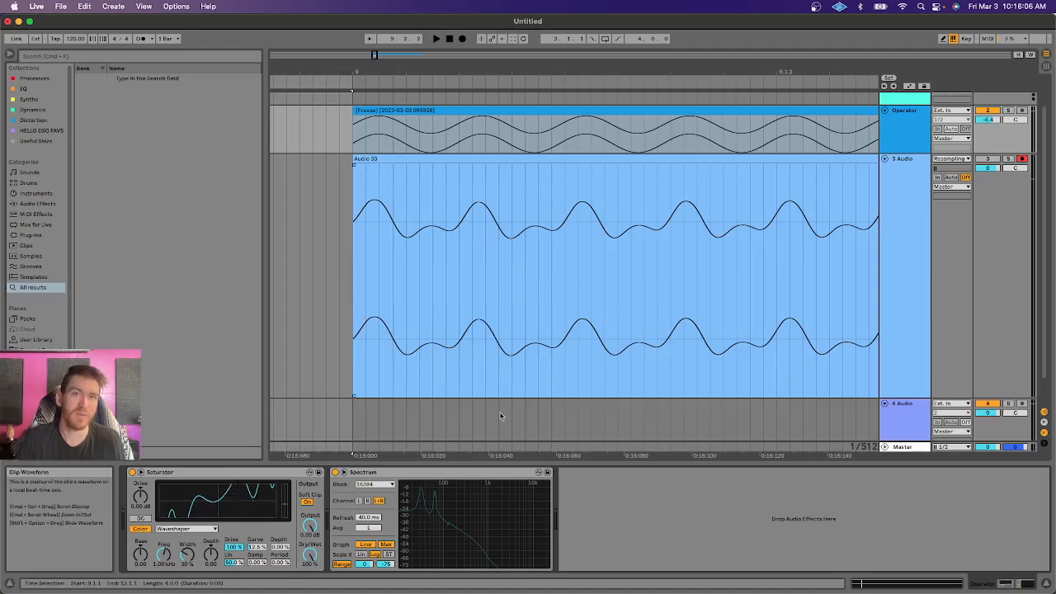
key("space")
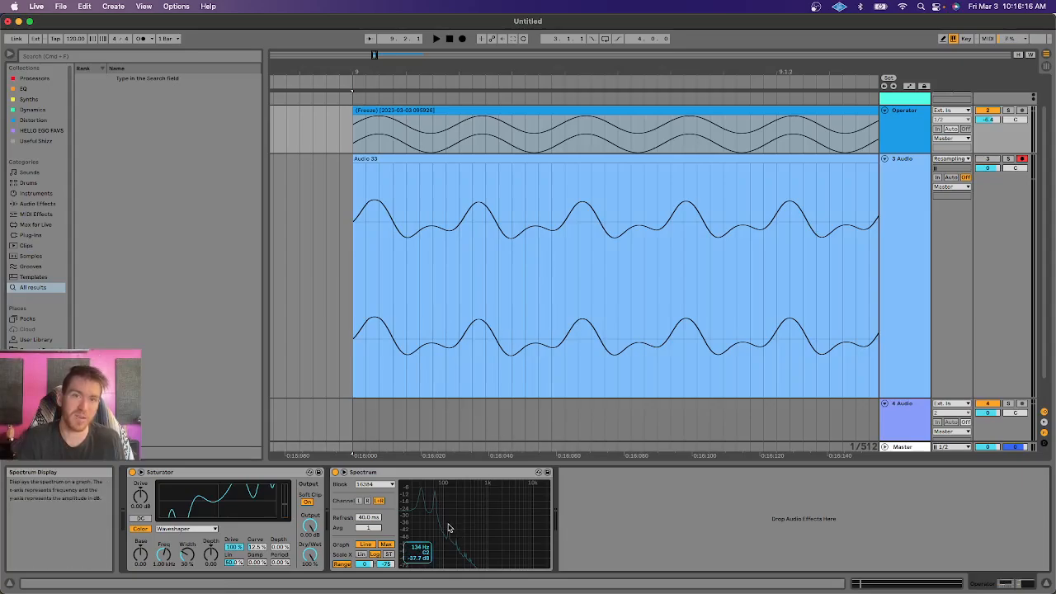
Set the Waveshaper's Curve to 0% and Depth to 75.8%, and record the result onto the 3 Audio track
left_click_drag(247, 549, 280, 516)
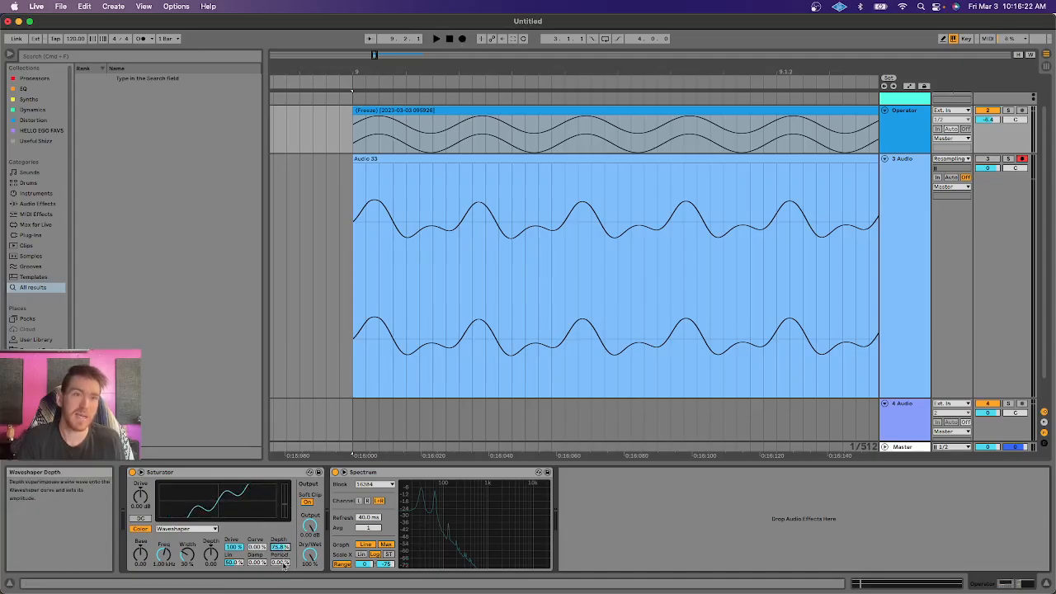
left_click(462, 39)
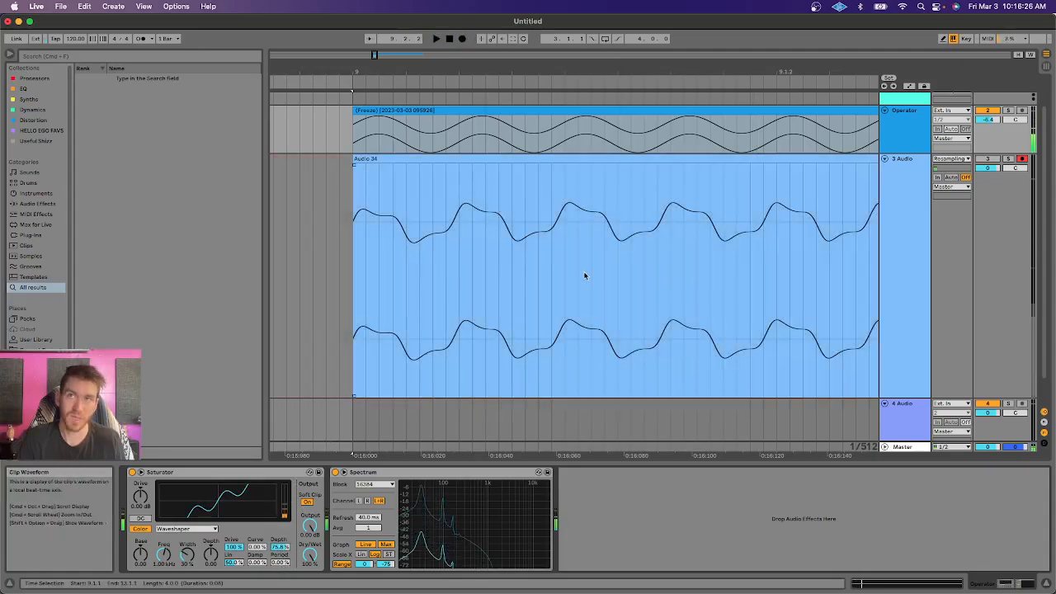
mouse_move(442, 506)
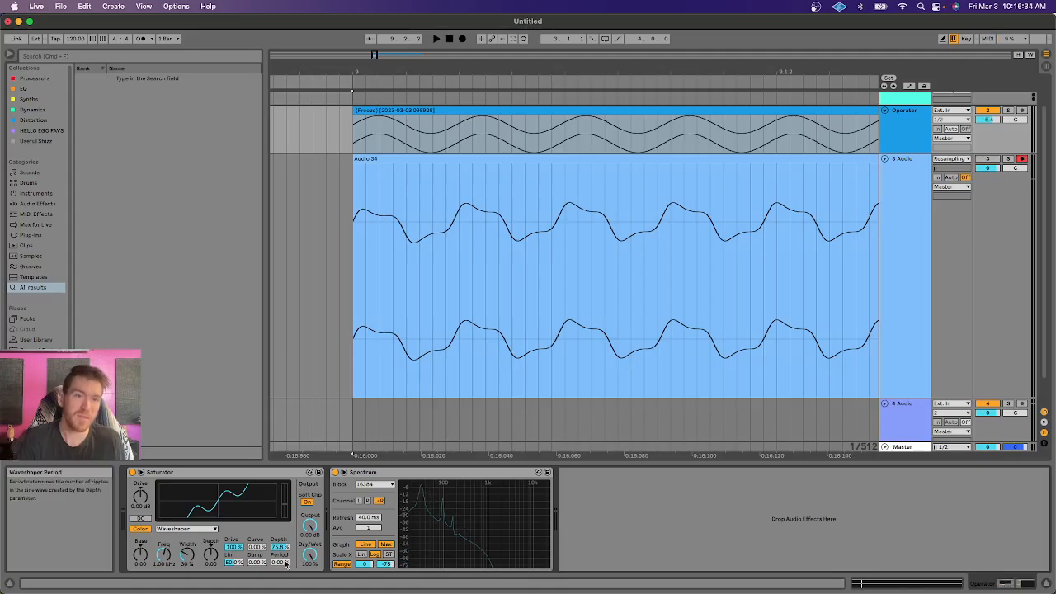
Set the Waveshaper's Period to 19.5% and record the Operator clip onto the 3 Audio track
left_click_drag(281, 563, 280, 540)
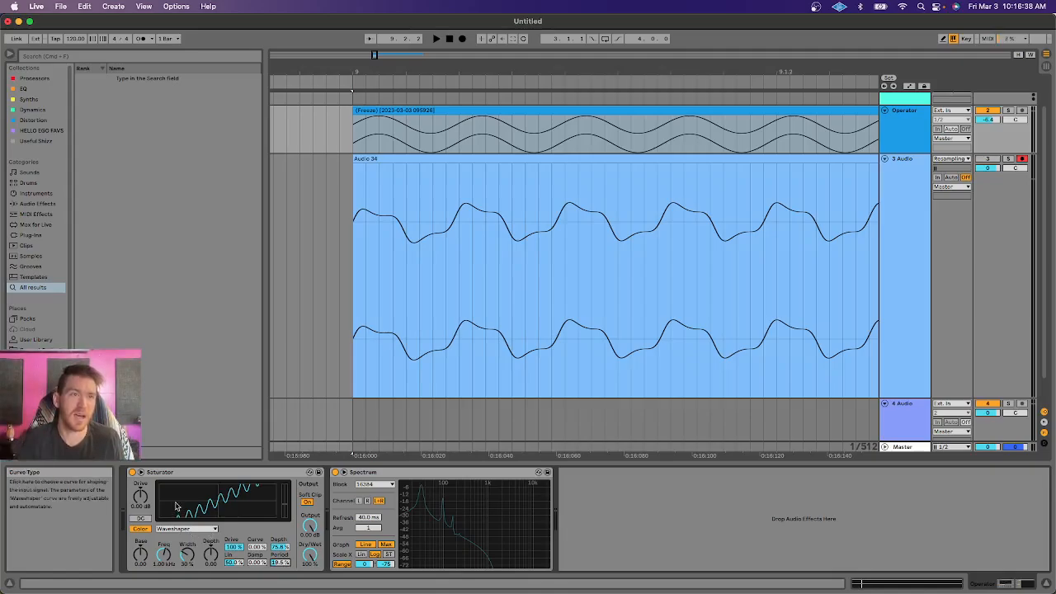
key("space")
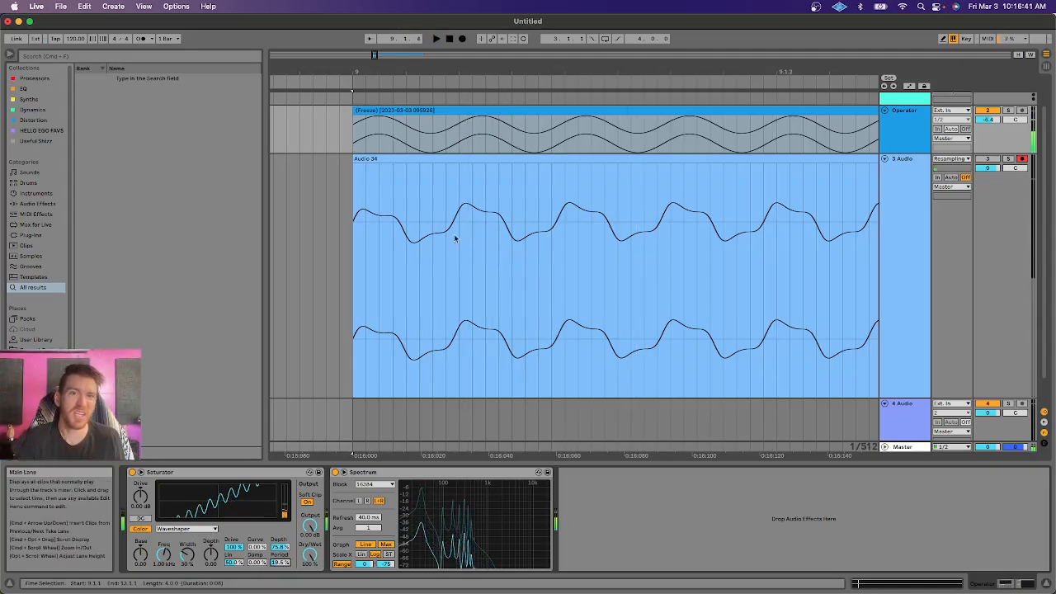
left_click(464, 39)
key("space")
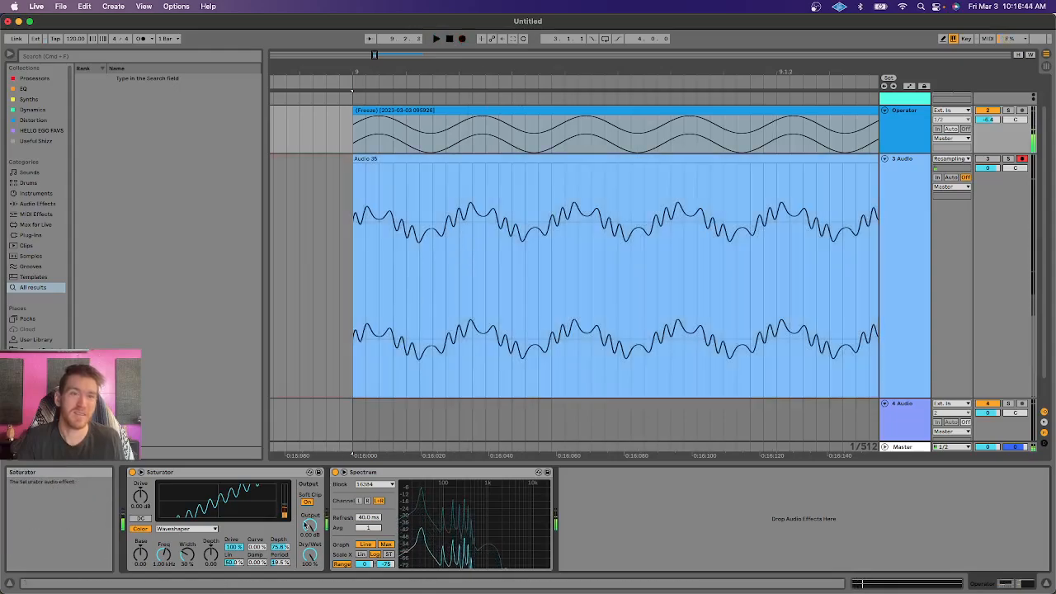
Raise the Waveshaper's Period to 40.6% and record another pass onto the 3 Audio track
left_click_drag(280, 562, 280, 553)
key("space")
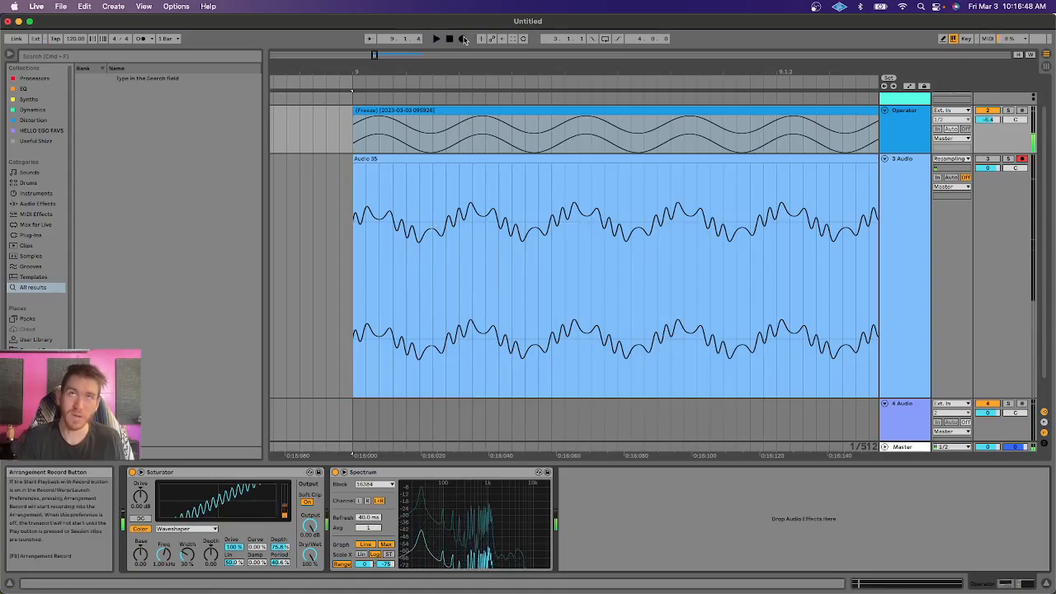
left_click(463, 39)
key("space")
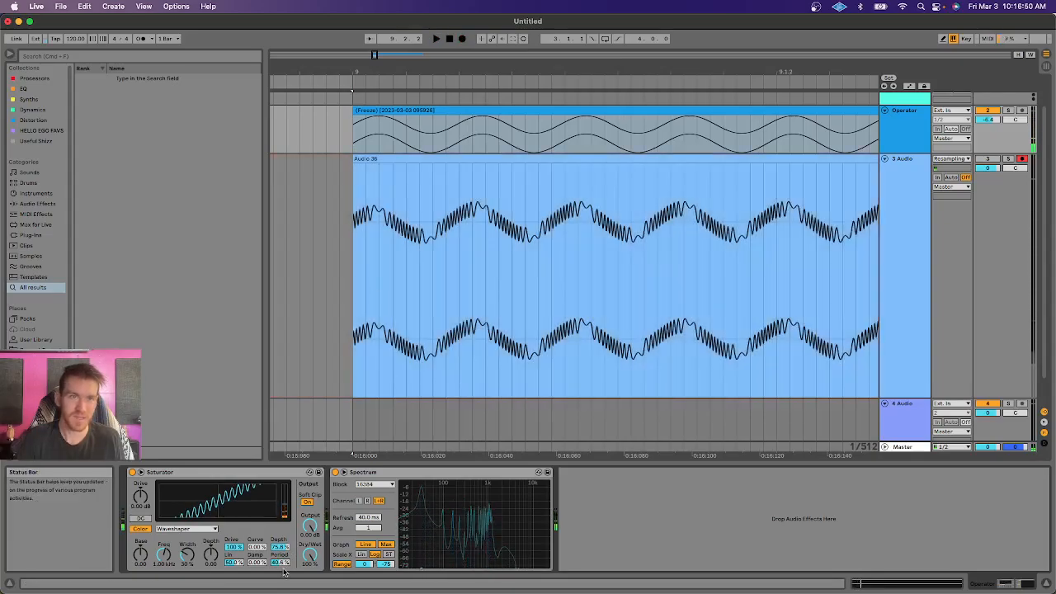
Lower the Waveshaper's Depth to 18.8% and record the Operator clip onto the 3 Audio track
left_click_drag(281, 552, 281, 578)
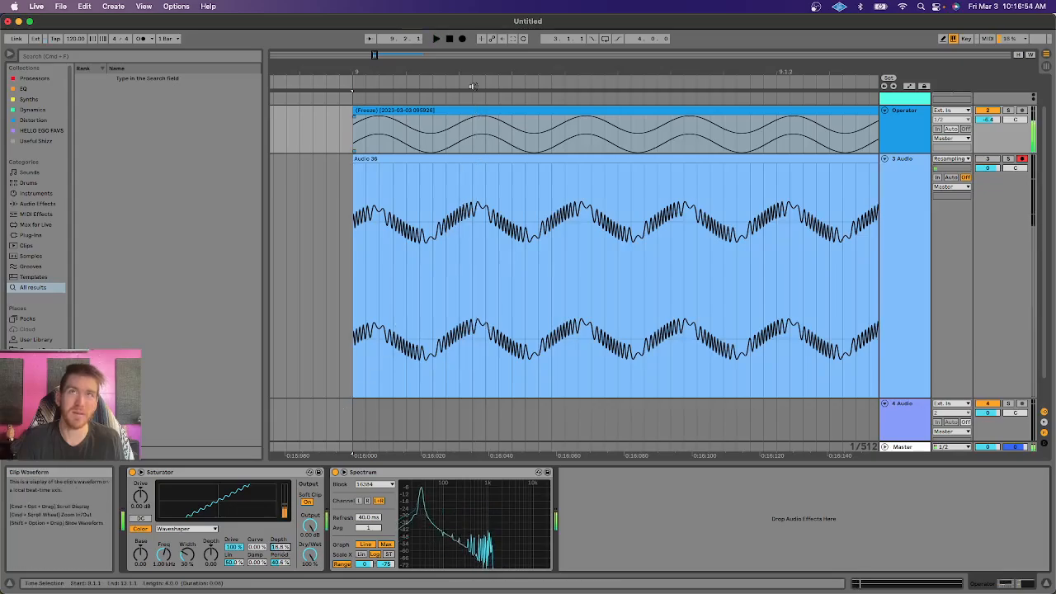
left_click(463, 39)
key("space")
left_click(381, 372)
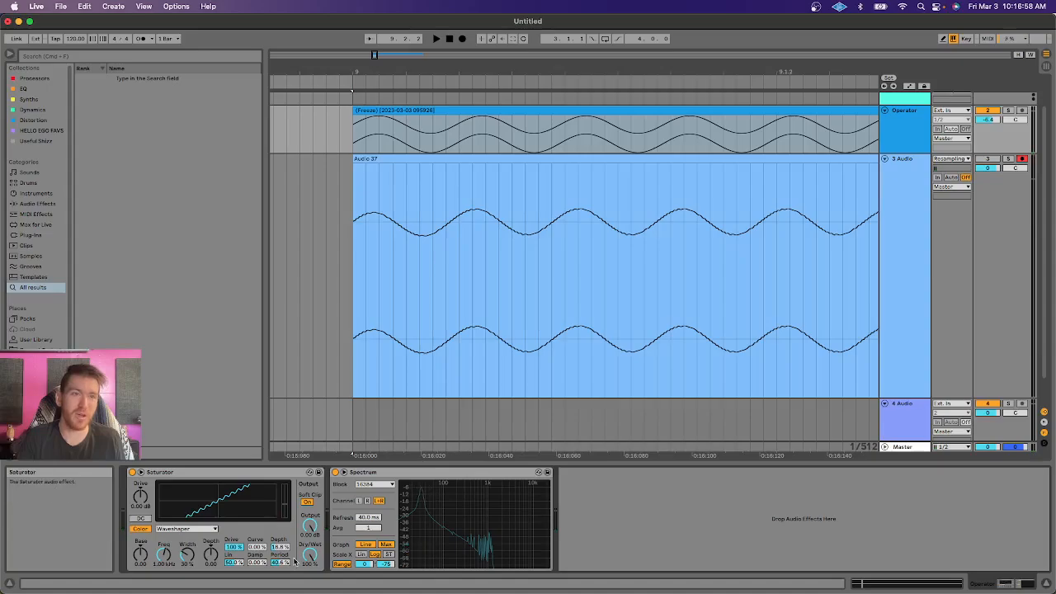
Set the Waveshaper's Curve to 2.34%, play the Operator clip and record it onto the 3 Audio track
left_click_drag(257, 551, 257, 536)
key("space")
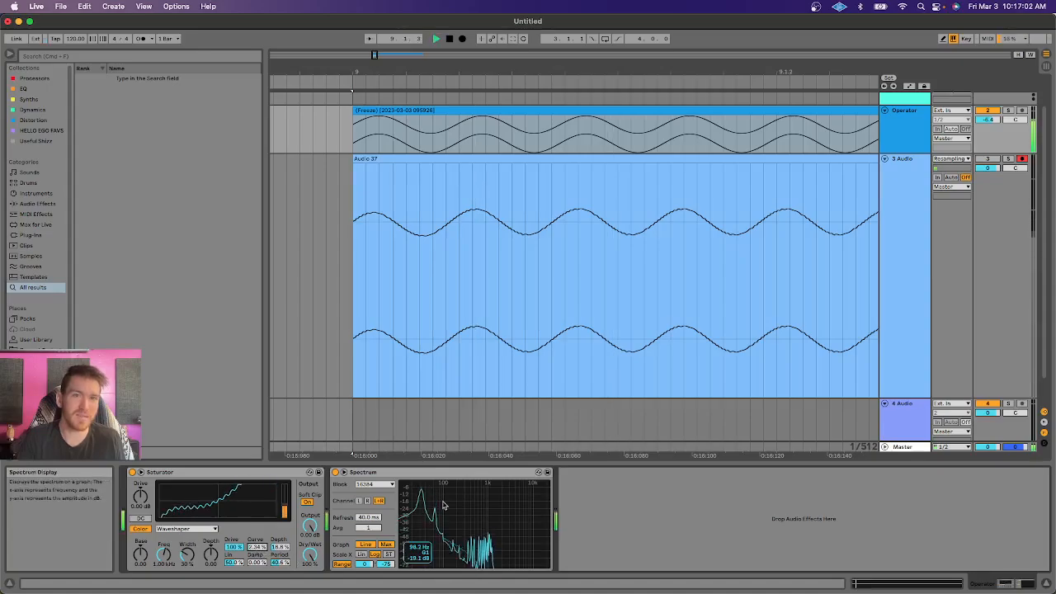
key("space")
left_click(462, 39)
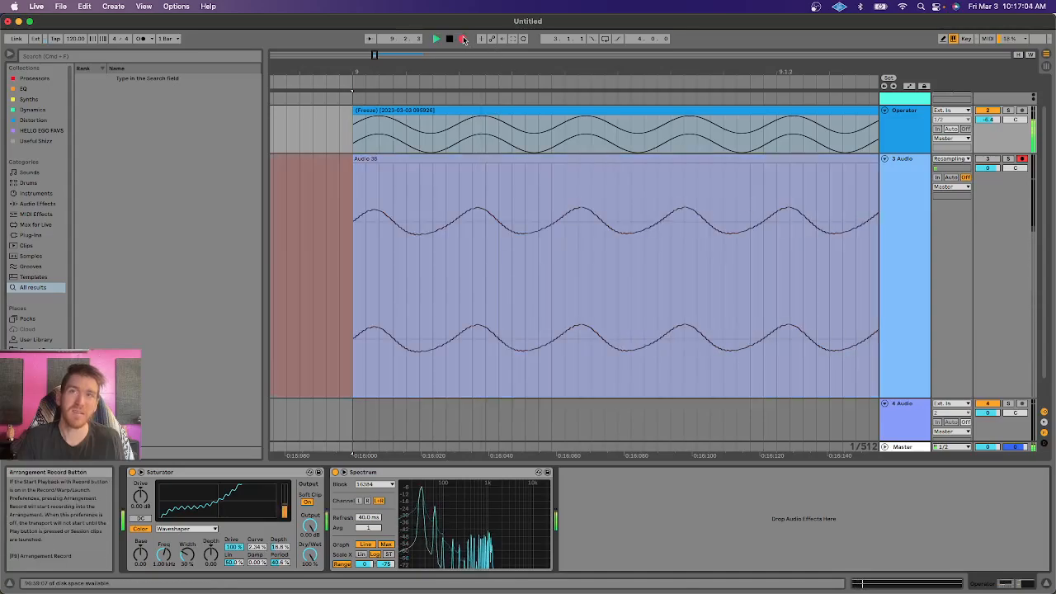
key("space")
mouse_move(627, 71)
left_mouse_down()
mouse_move(627, 45)
mouse_move(635, 87)
left_mouse_up()
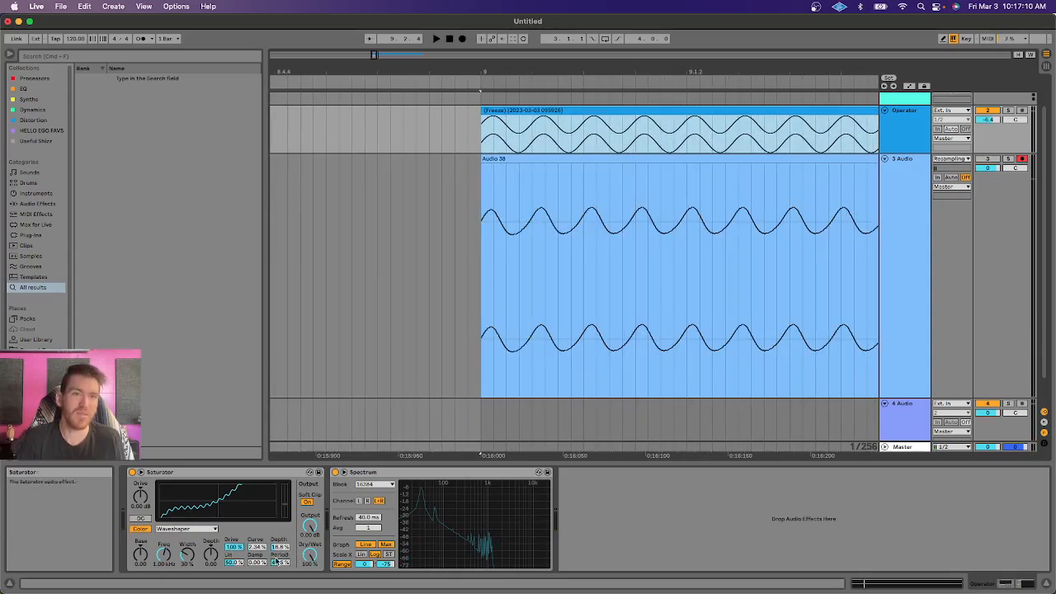
Set the Waveshaper's Damp to 100% and record the Operator clip onto the 3 Audio track
left_click(258, 564)
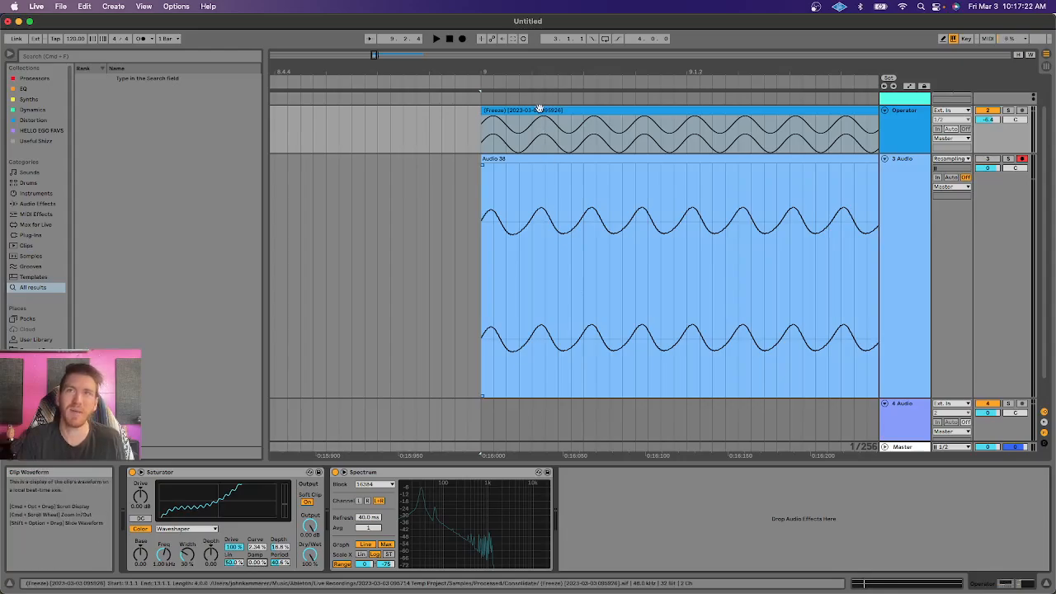
scroll(503, 177, "up", 3)
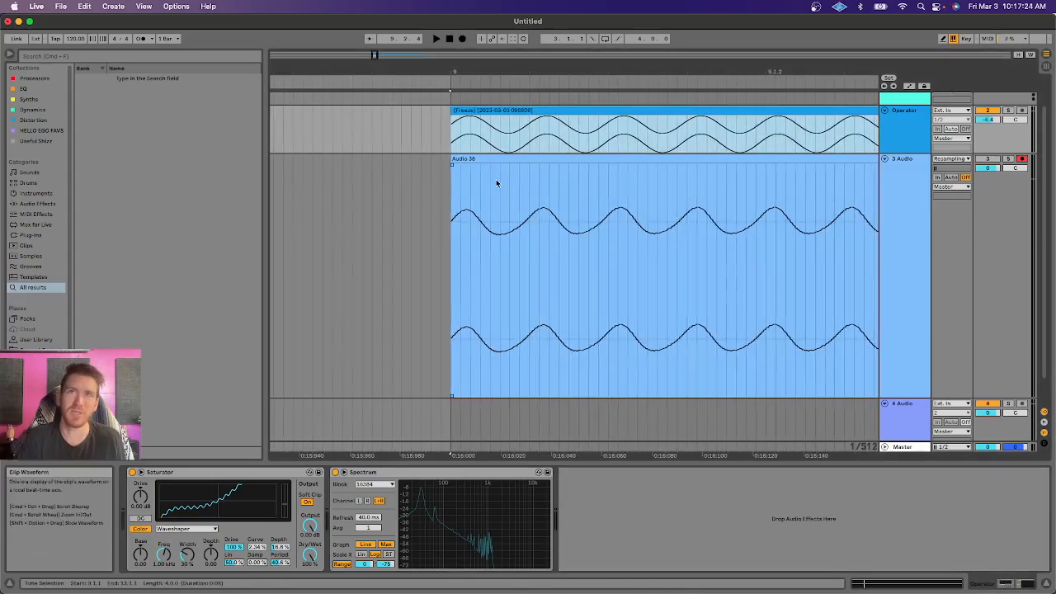
left_click_drag(256, 562, 255, 541)
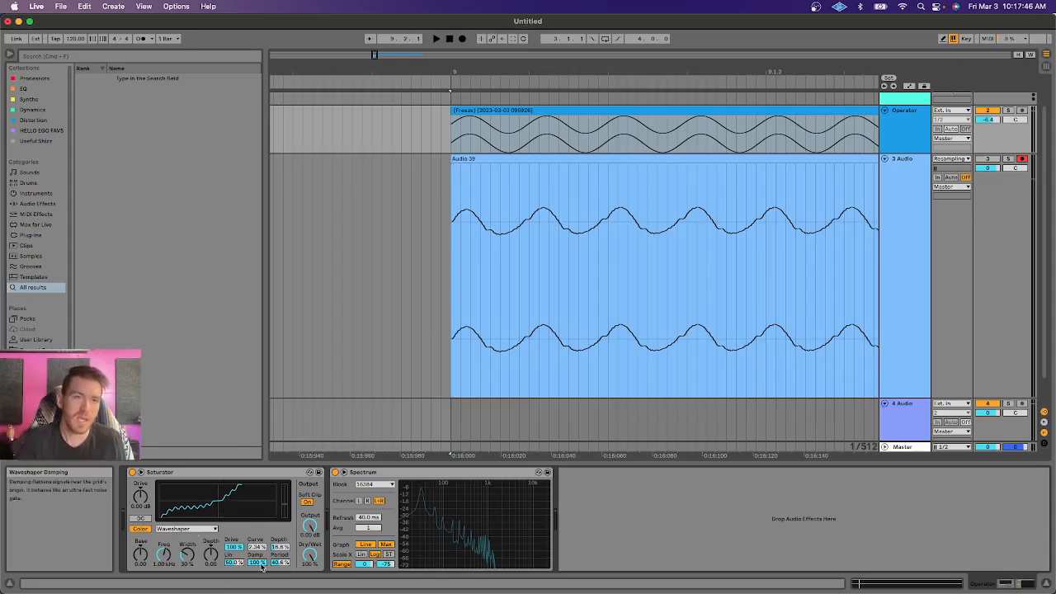
Set the Waveshaper's Curve to 10.2%, Period to 54.7% and Depth to 37.5%, and play the Operator clip
left_click_drag(256, 547, 256, 520)
left_click_drag(281, 562, 283, 541)
key("space")
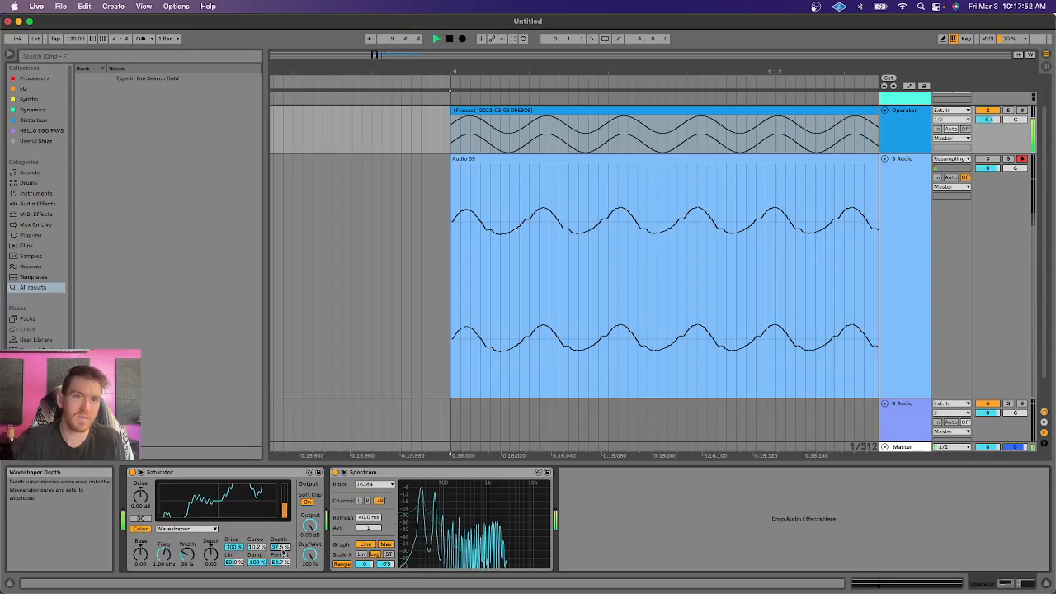
mouse_move(256, 562)
left_mouse_down()
mouse_move(256, 583)
mouse_move(259, 565)
left_mouse_up()
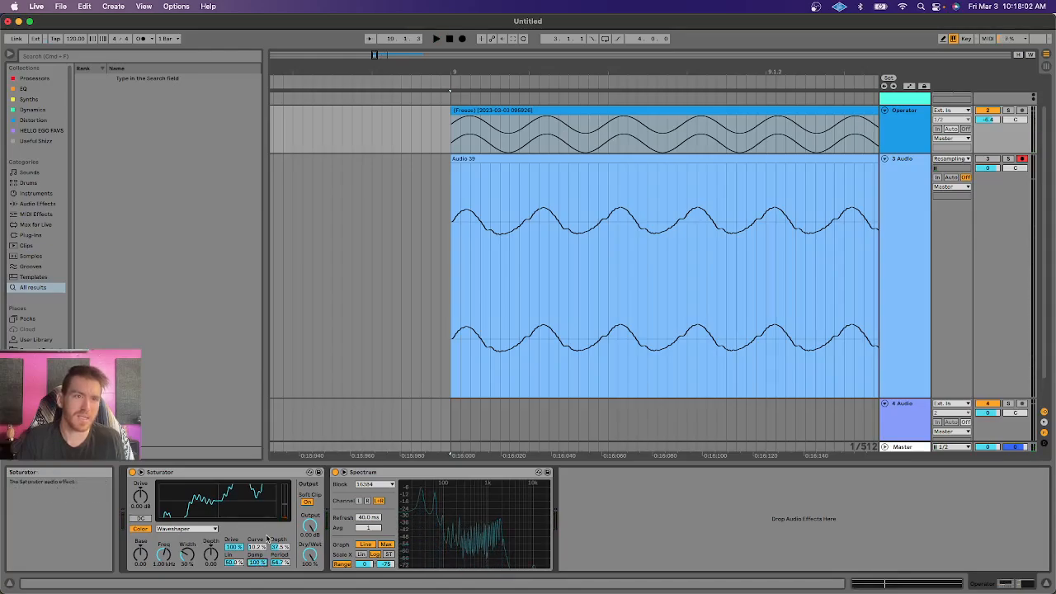
Raise the Waveshaper's Lin to 100% and record the Operator clip onto the 3 Audio track
left_click_drag(234, 562, 234, 522)
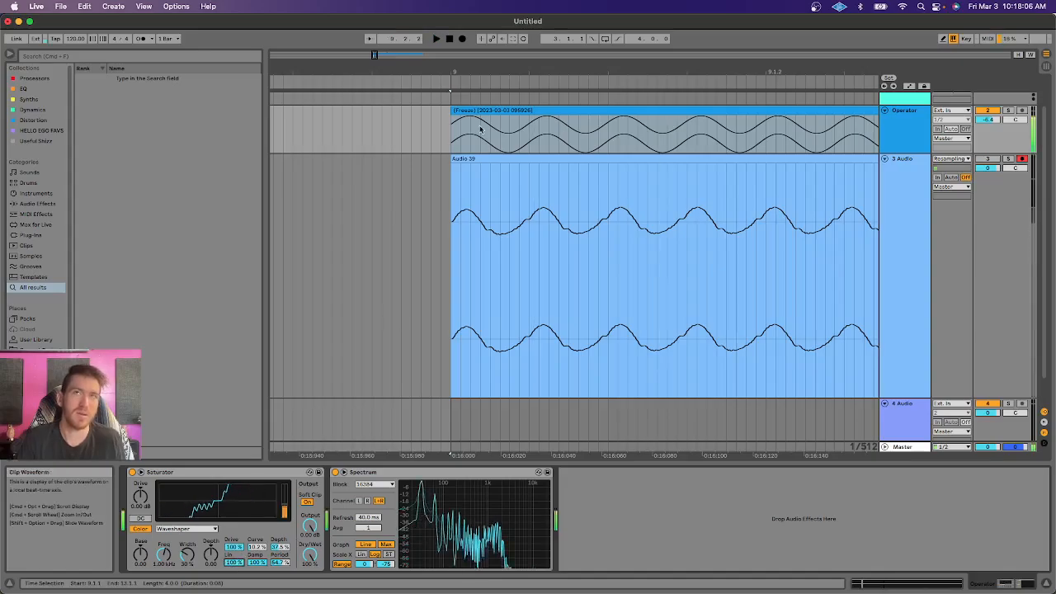
left_click(463, 40)
key("space")
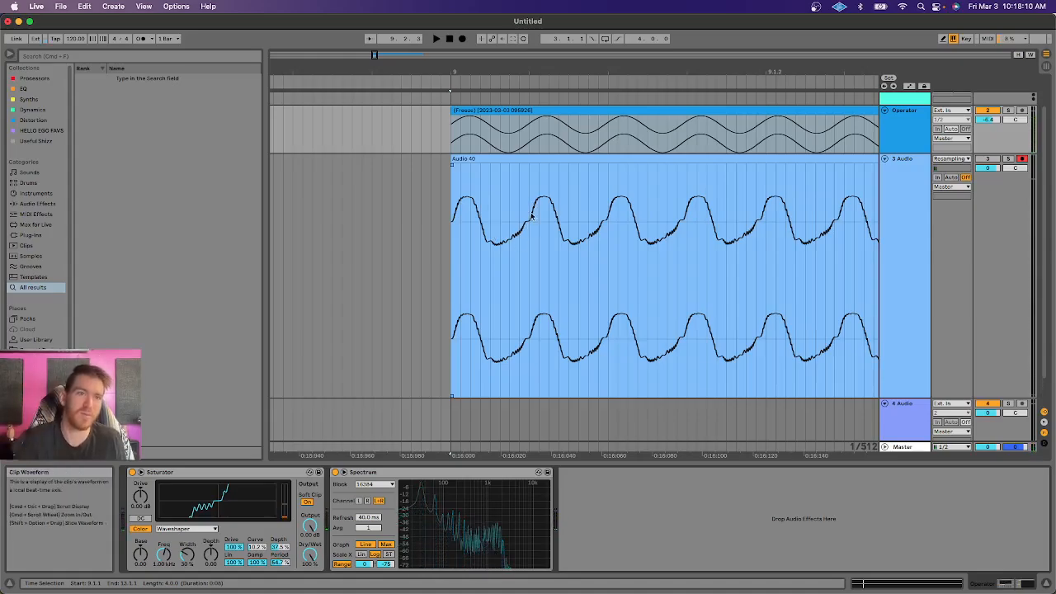
Lower the Waveshaper's Lin to 14.8% and record another pass onto the 3 Audio track
left_click_drag(234, 562, 233, 593)
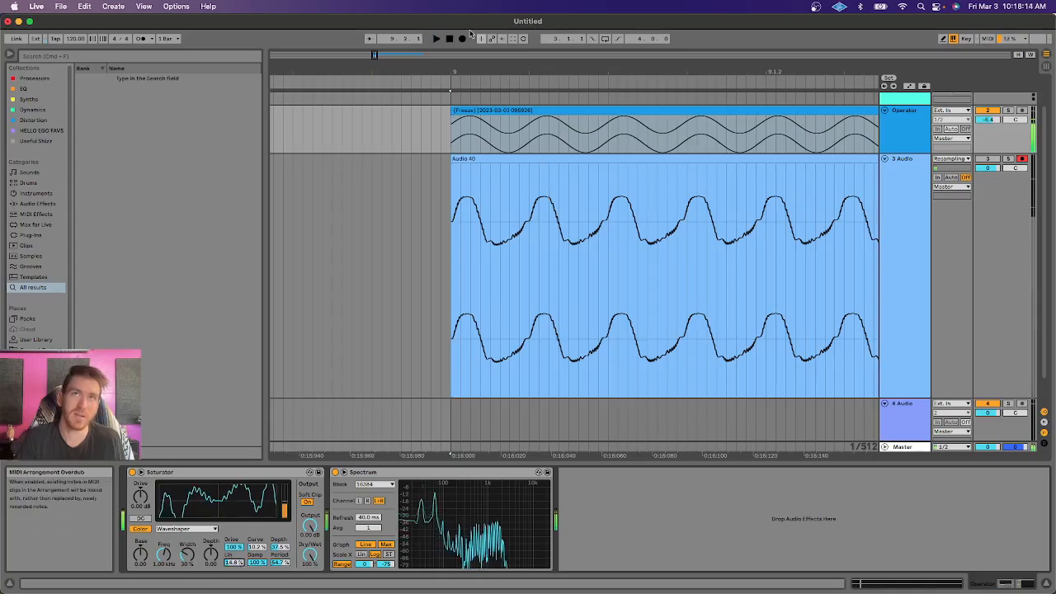
left_click(460, 39)
left_click(450, 39)
left_click(647, 260)
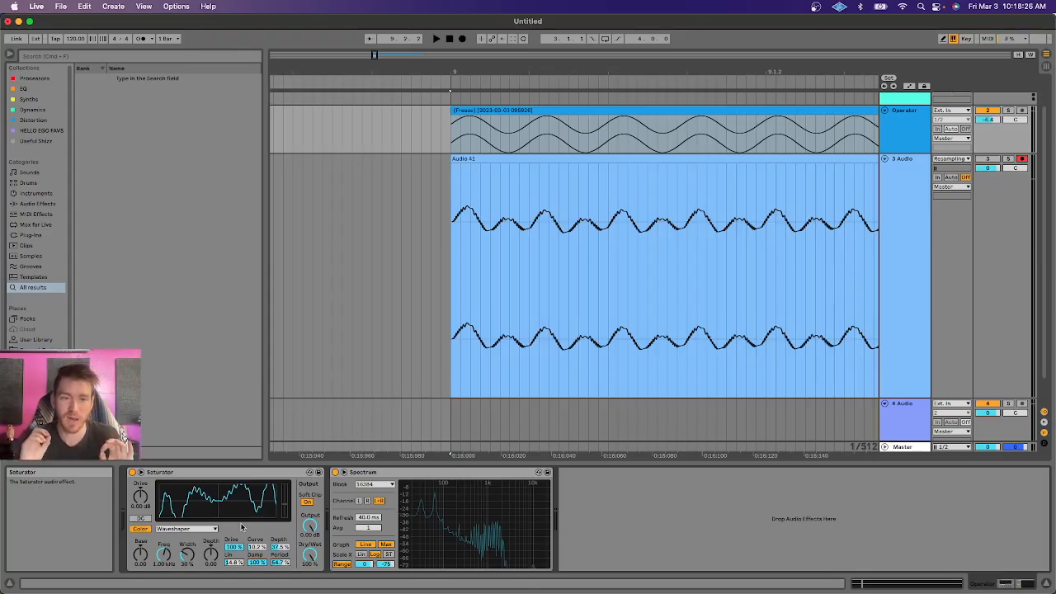
Replace the Saturator on the Operator track with MWaveShaper, searching the browser for "mwave" and loading it ahead of Spectrum
left_click(219, 473)
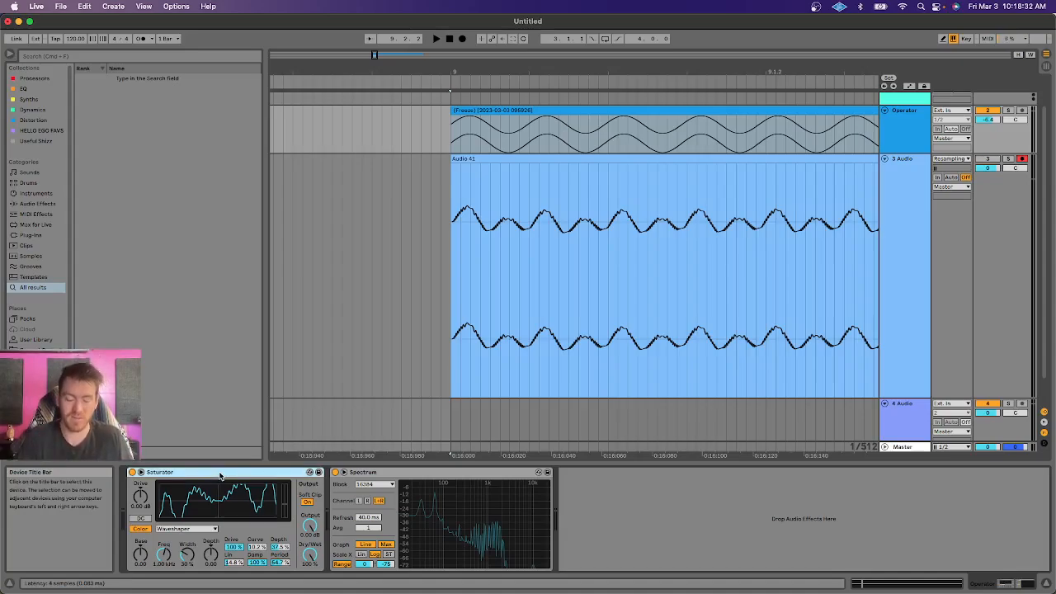
key("Delete")
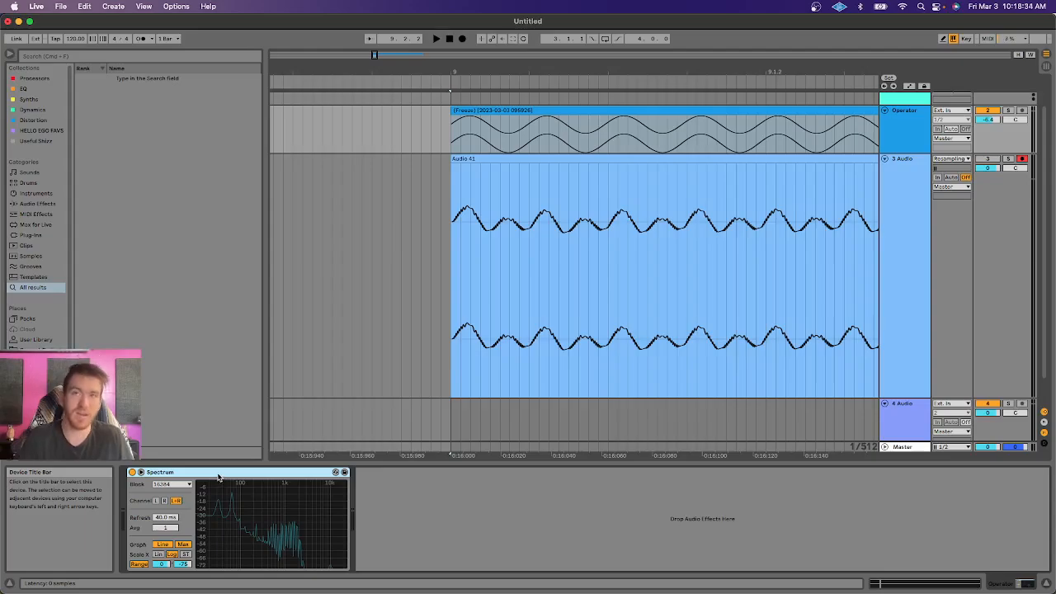
key("super+f")
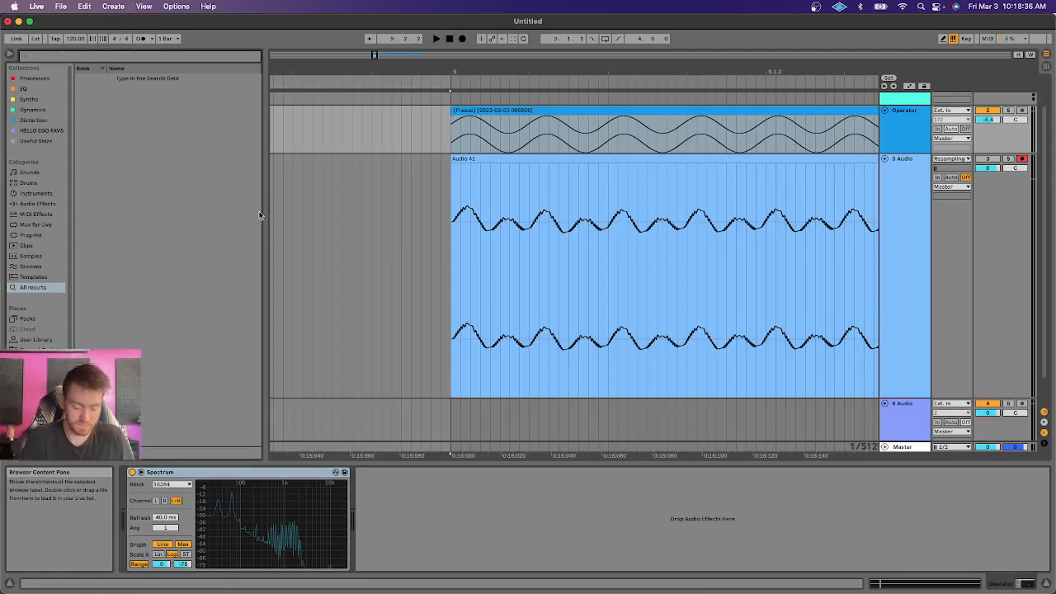
type("mwave")
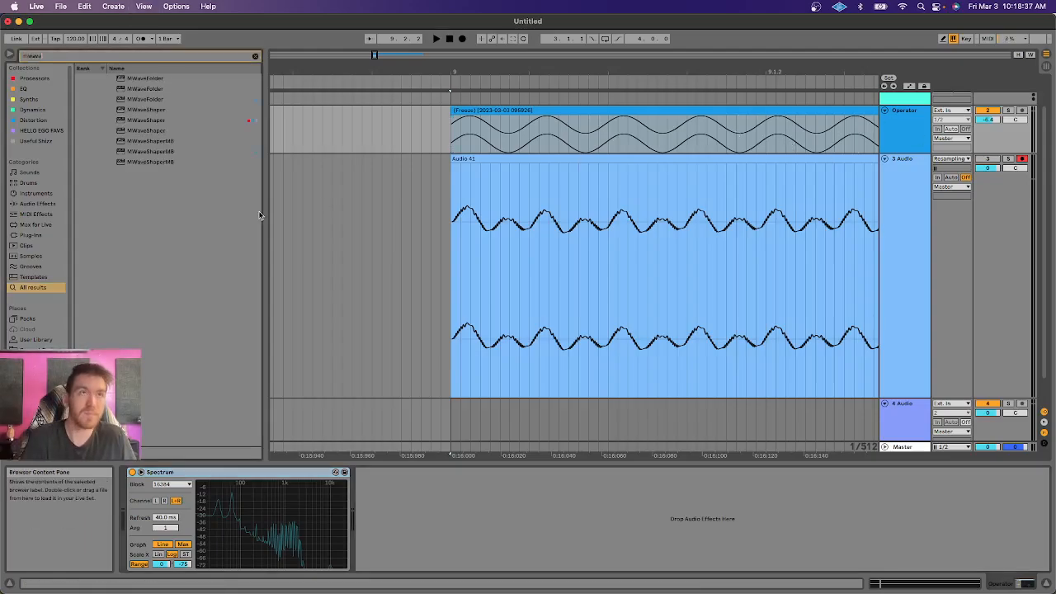
left_click(124, 120)
key("Return")
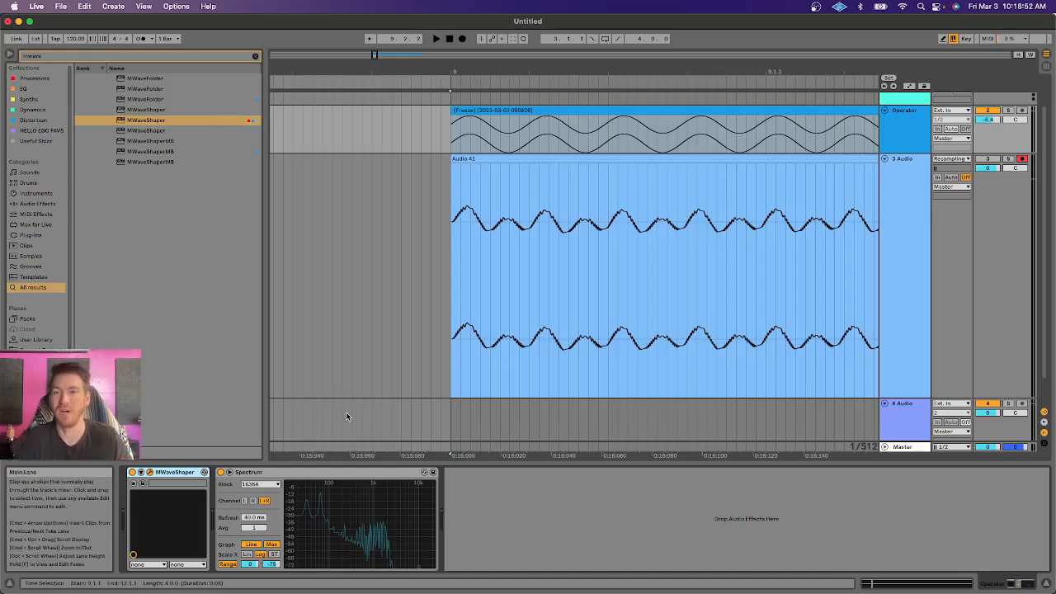
Show the MWaveShaper plug-in window and delete the recorded clip from the 3 Audio track
left_click(150, 472)
left_click_drag(355, 169, 243, 109)
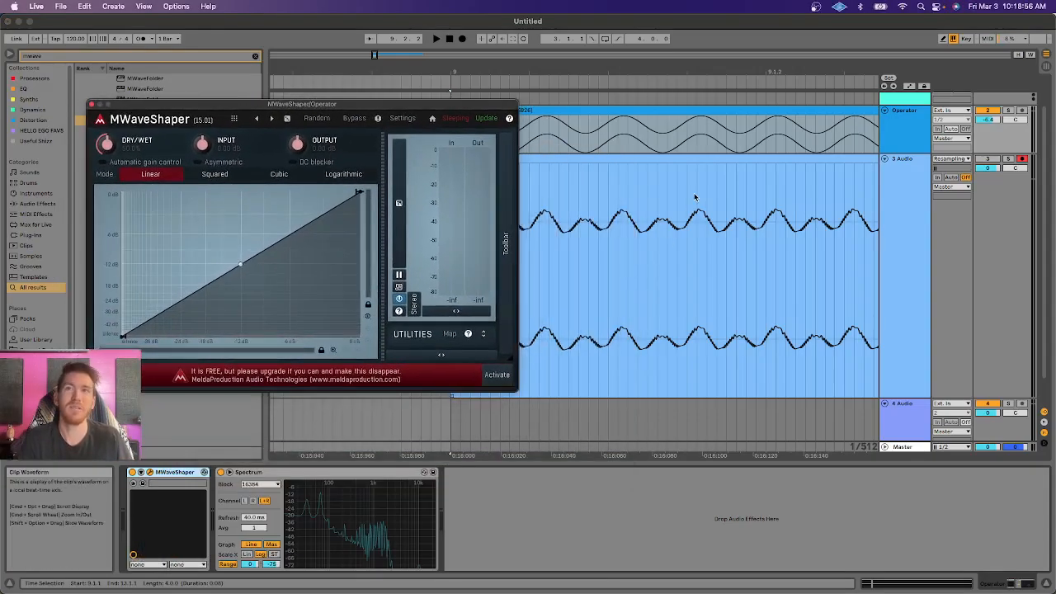
left_click(572, 154)
left_click(567, 158)
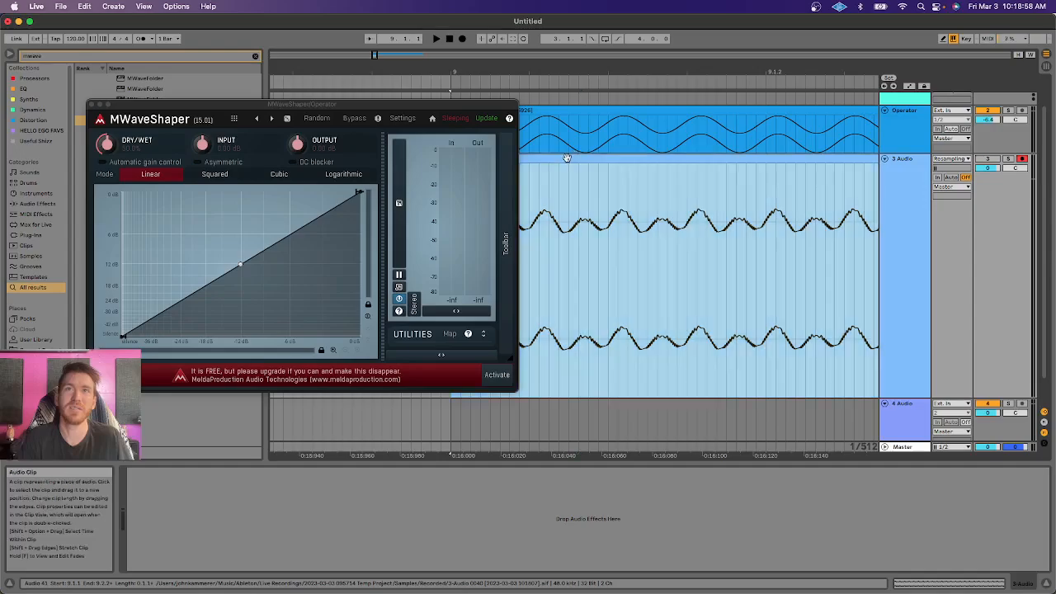
key("Delete")
left_click(583, 111)
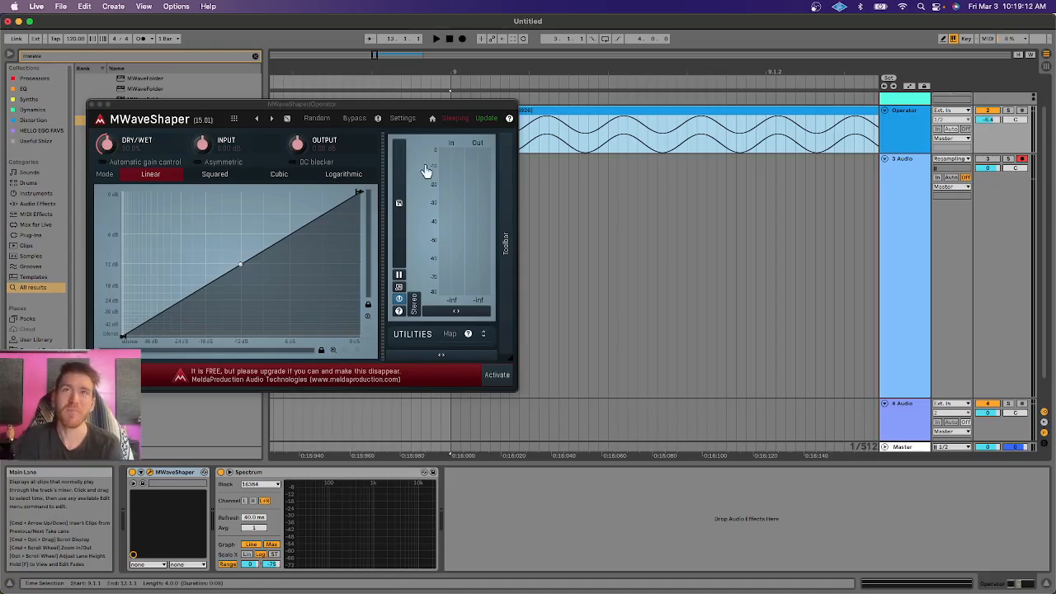
Enlarge the Operator track and select the rising quarter cycle of its sine wave, from zero crossing to peak
left_click_drag(443, 106, 392, 173)
scroll(660, 248, "left", 5)
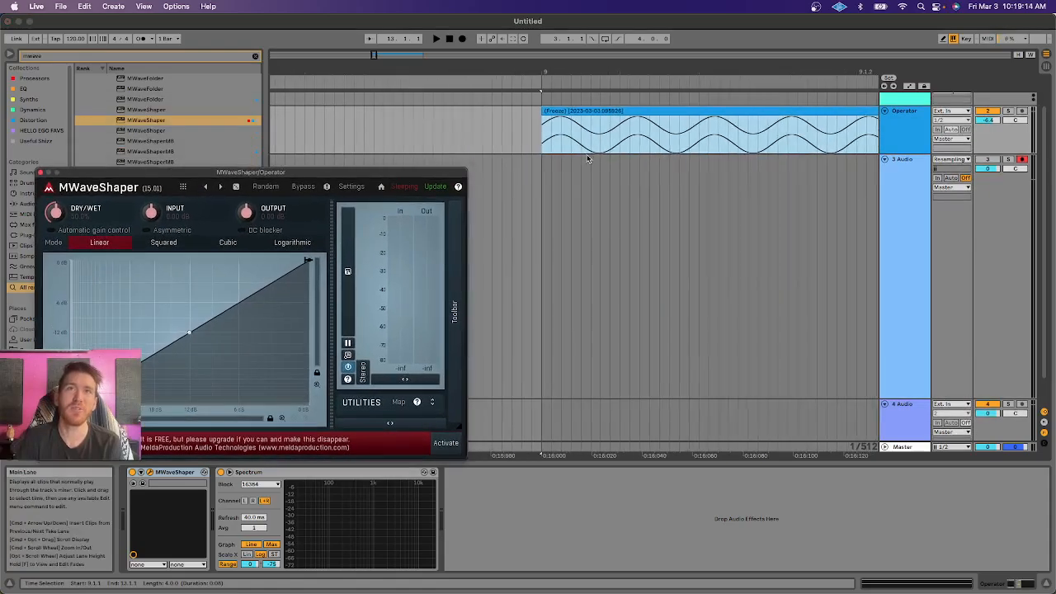
scroll(660, 247, "up", 2)
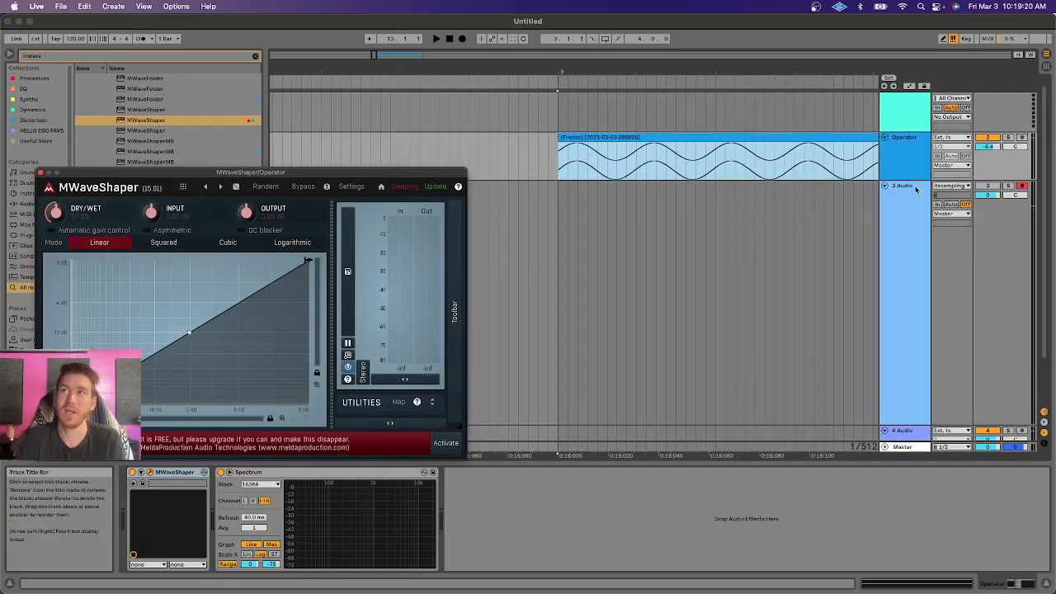
left_click_drag(887, 180, 887, 325)
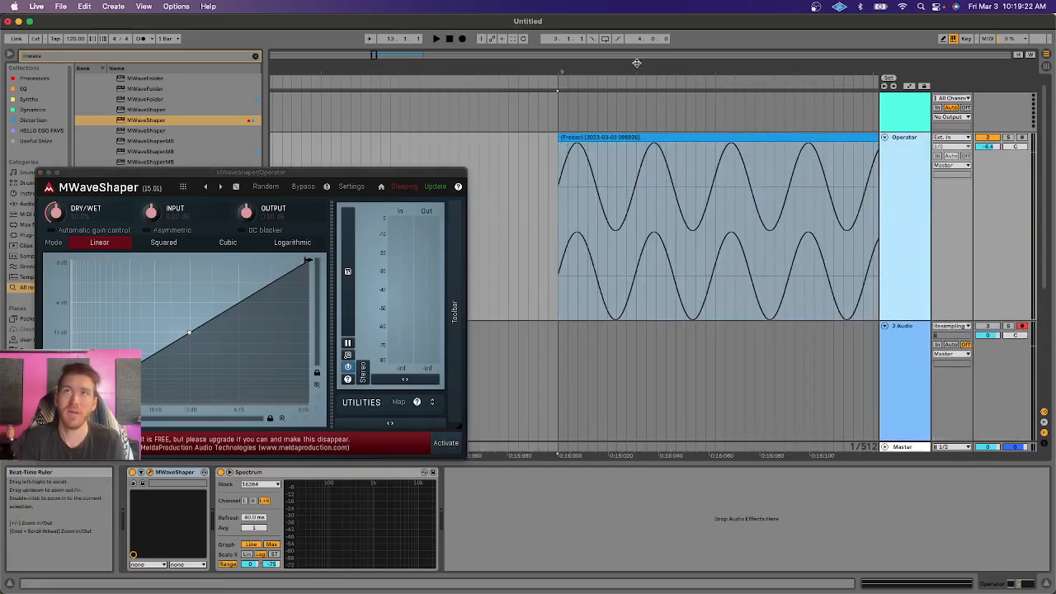
left_click_drag(637, 63, 658, 70)
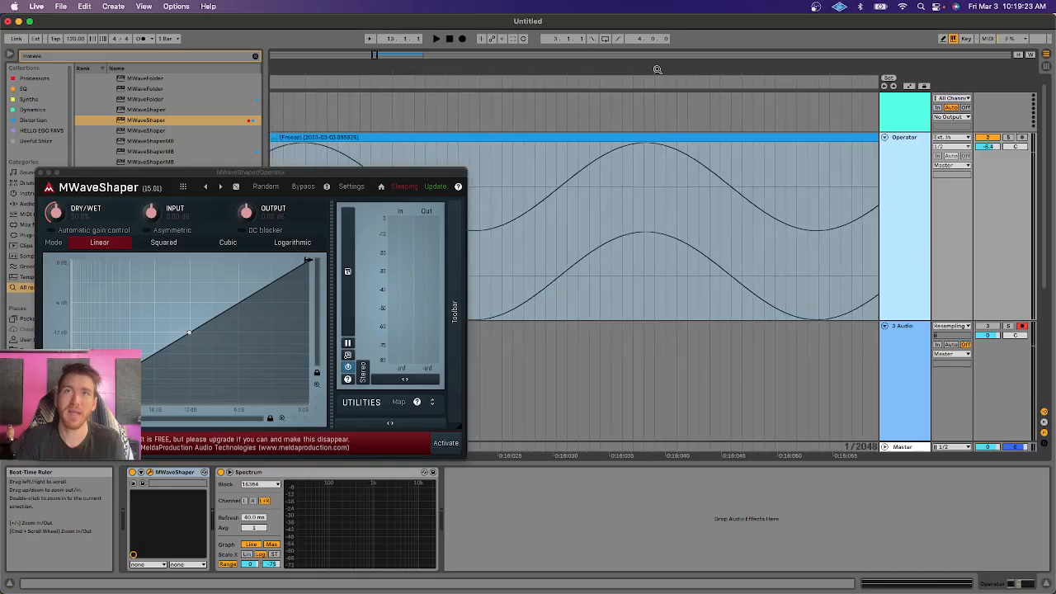
left_click(562, 188)
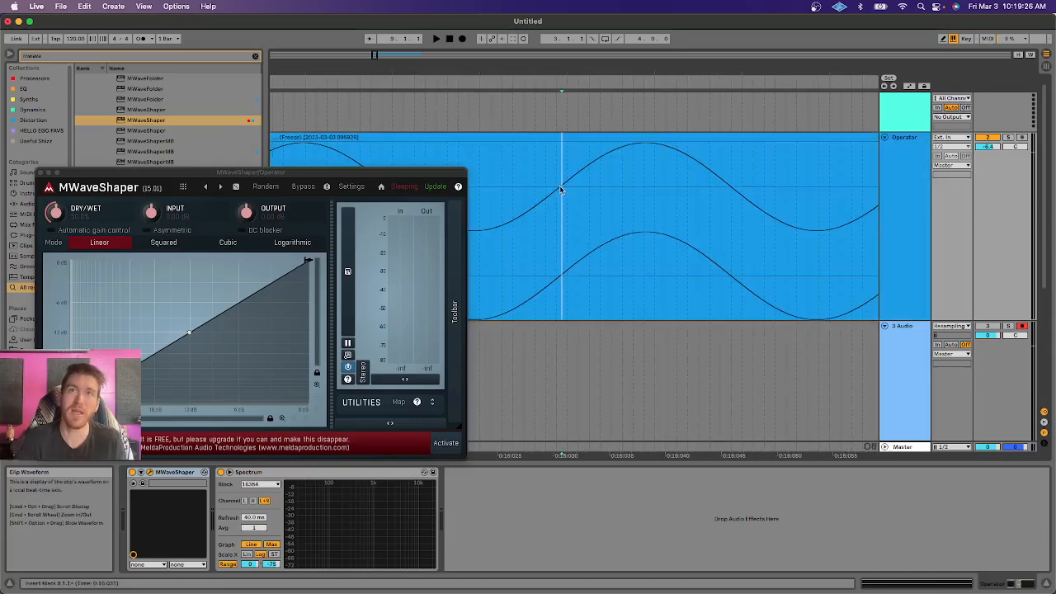
left_click_drag(559, 184, 648, 179)
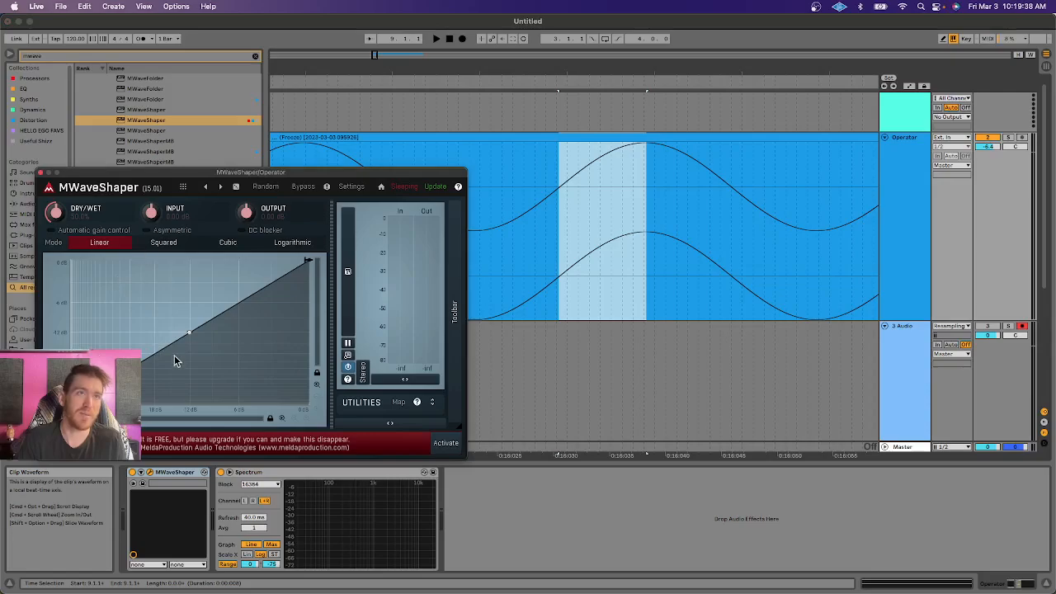
Add a node at the middle of MWaveShaper's transfer curve, and mark the peak and a point on the Operator wave's rising slope
mouse_move(153, 353)
mouse_move(192, 330)
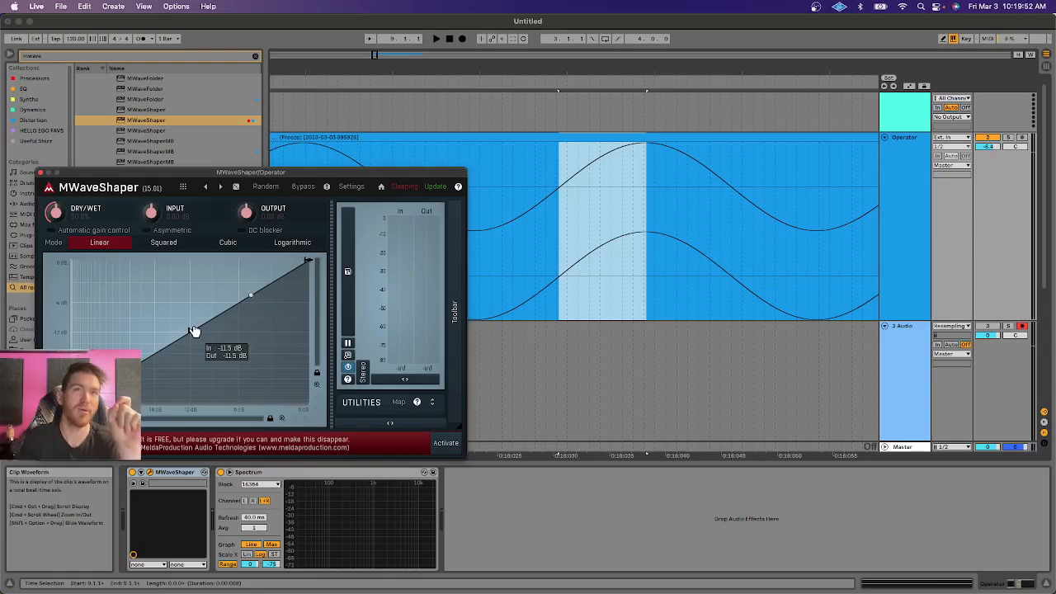
left_click_drag(206, 171, 587, 169)
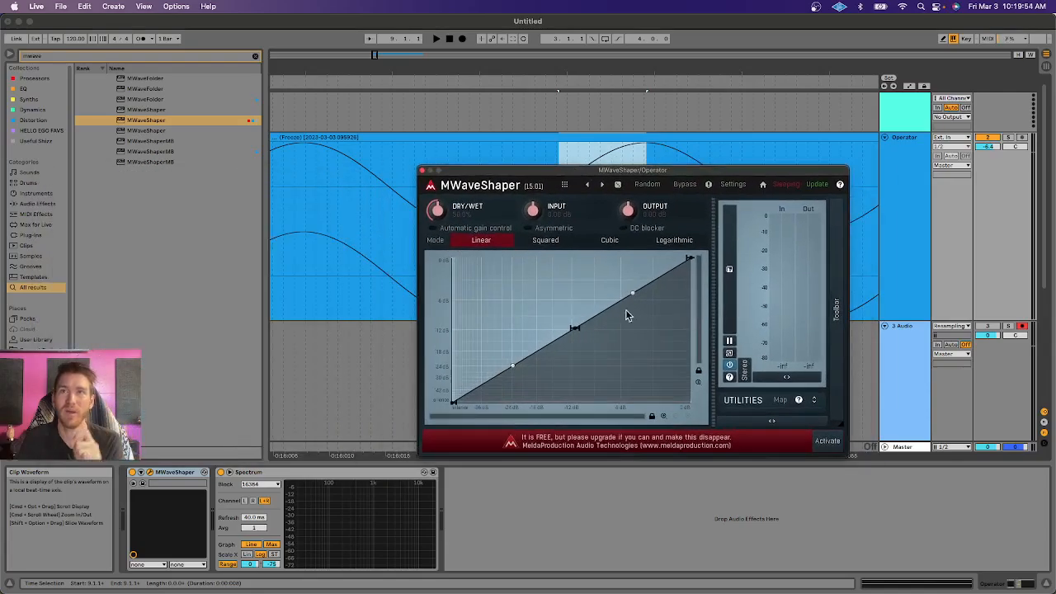
left_click(576, 326)
left_click_drag(583, 171, 297, 203)
left_click(646, 173)
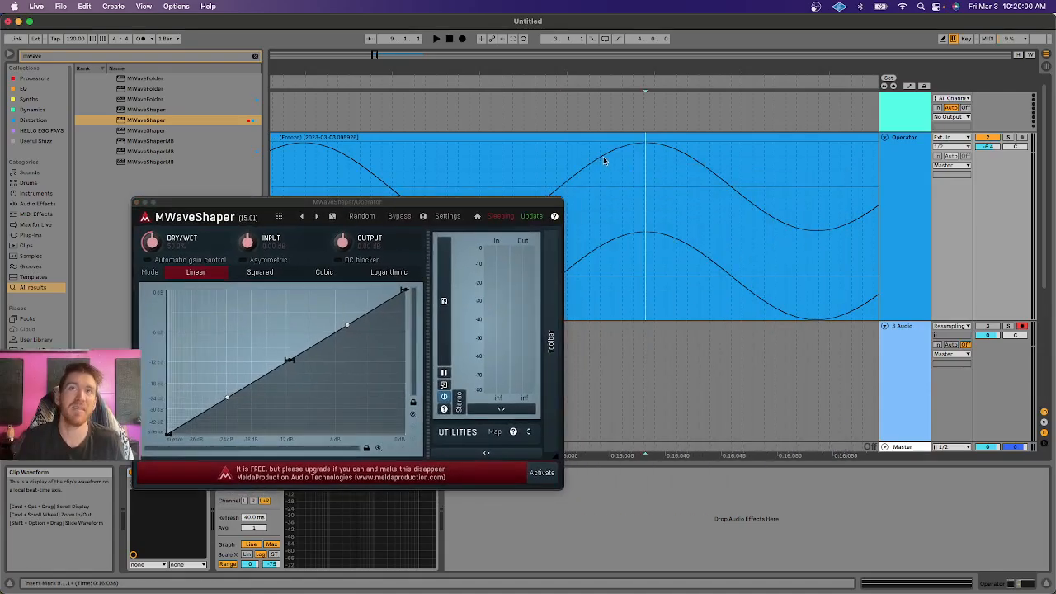
left_click(606, 158)
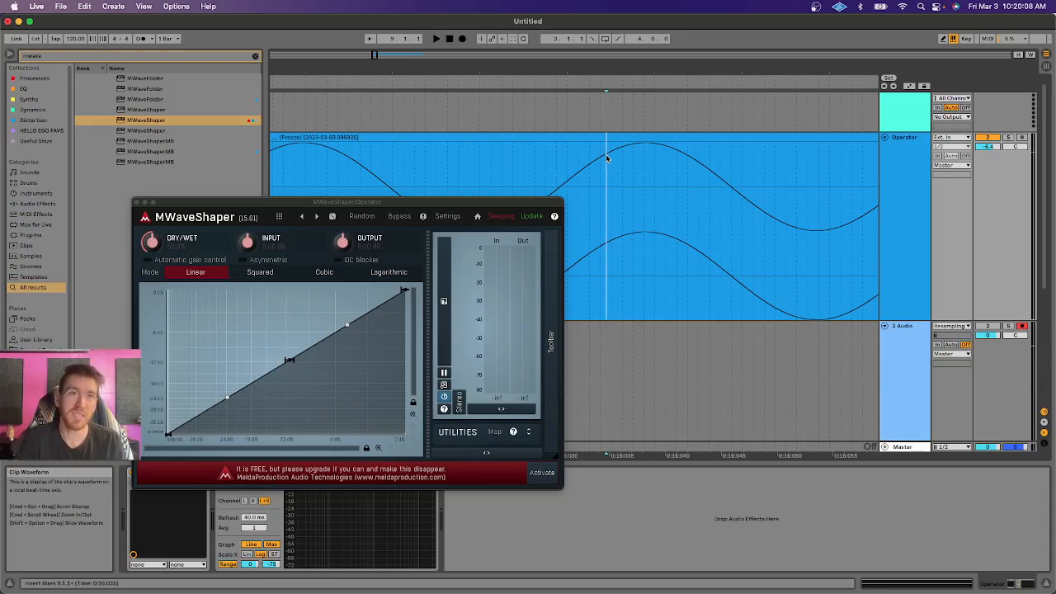
Set MWaveShaper's Dry/Wet to 100% and remove the middle node from its transfer curve
left_click(152, 241)
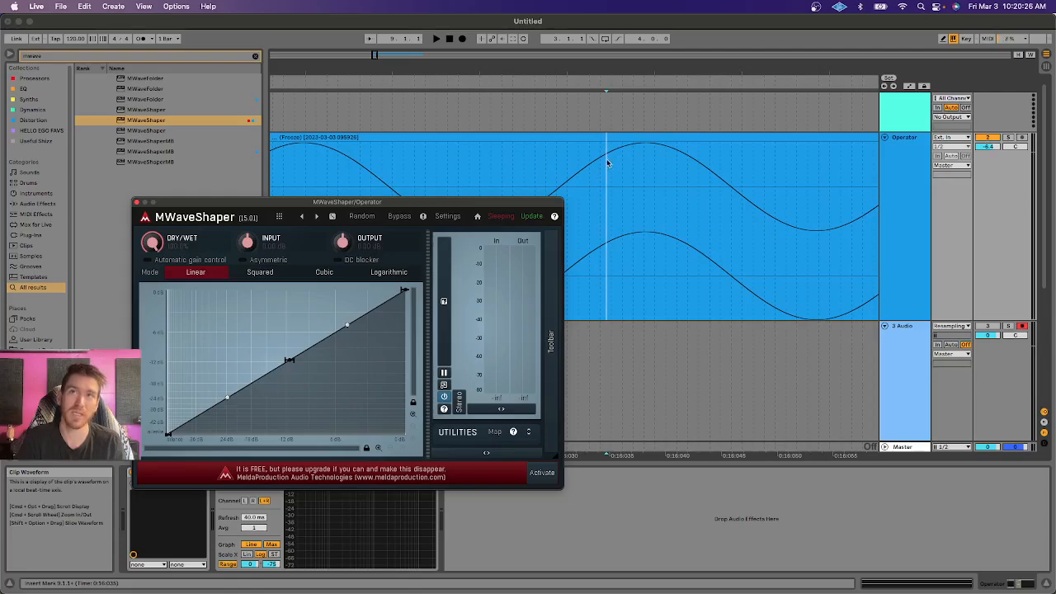
left_click_drag(548, 204, 510, 204)
left_click(561, 192)
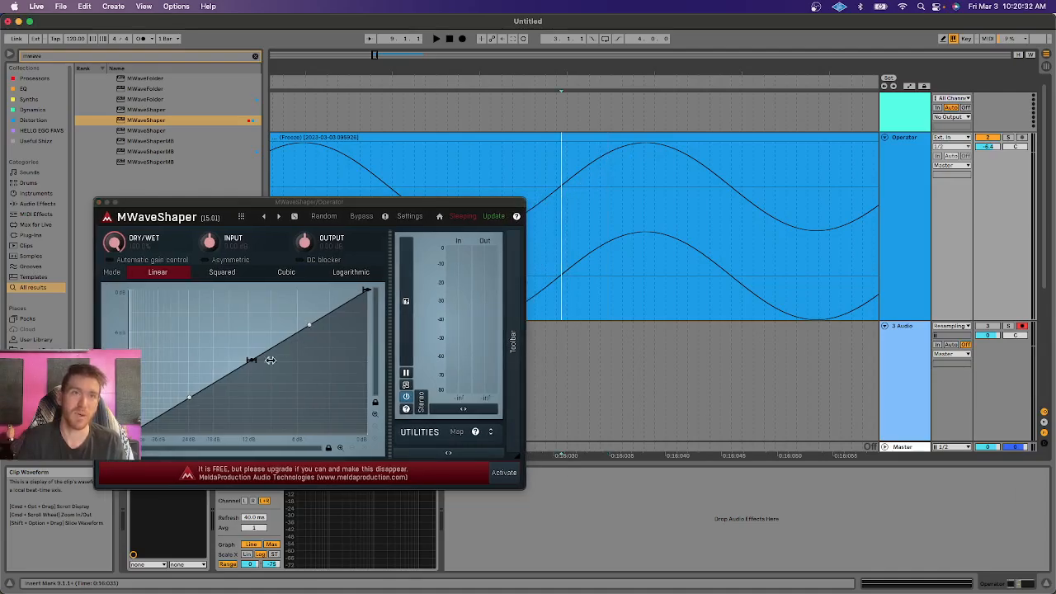
left_click(249, 361)
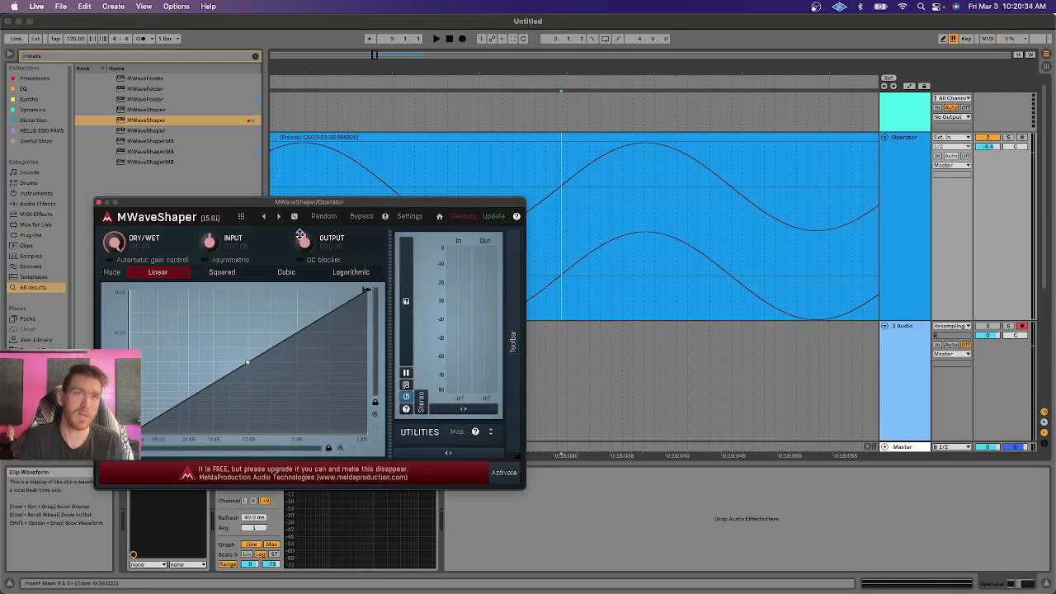
Reposition the MWaveShaper window below the Operator waveform and reselect the wave's rise from zero crossing to peak
left_click_drag(187, 202, 491, 260)
scroll(559, 198, "down", 2)
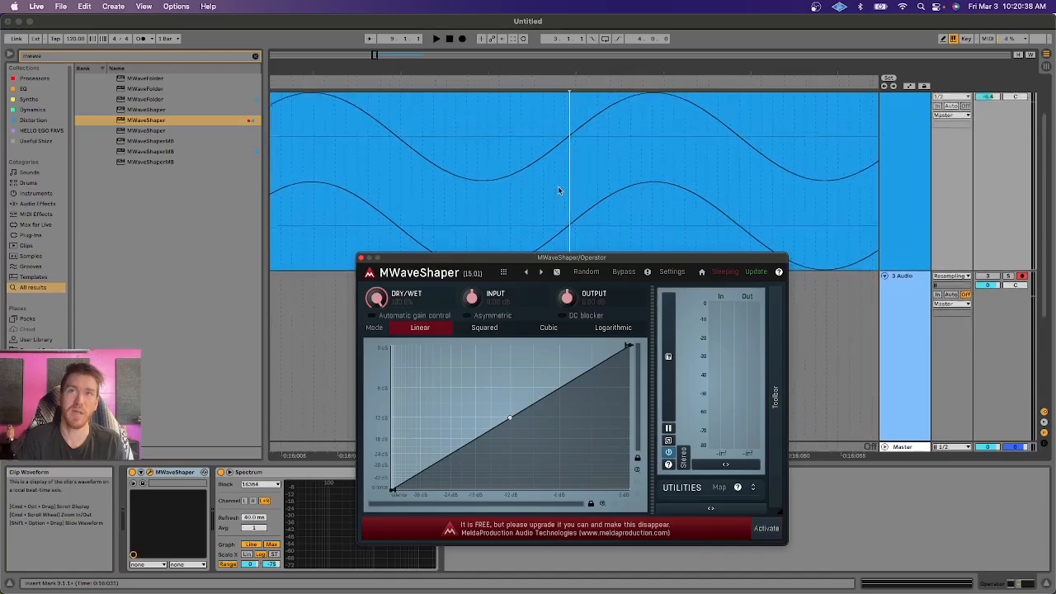
scroll(559, 191, "up", 1)
left_click_drag(566, 150, 654, 126)
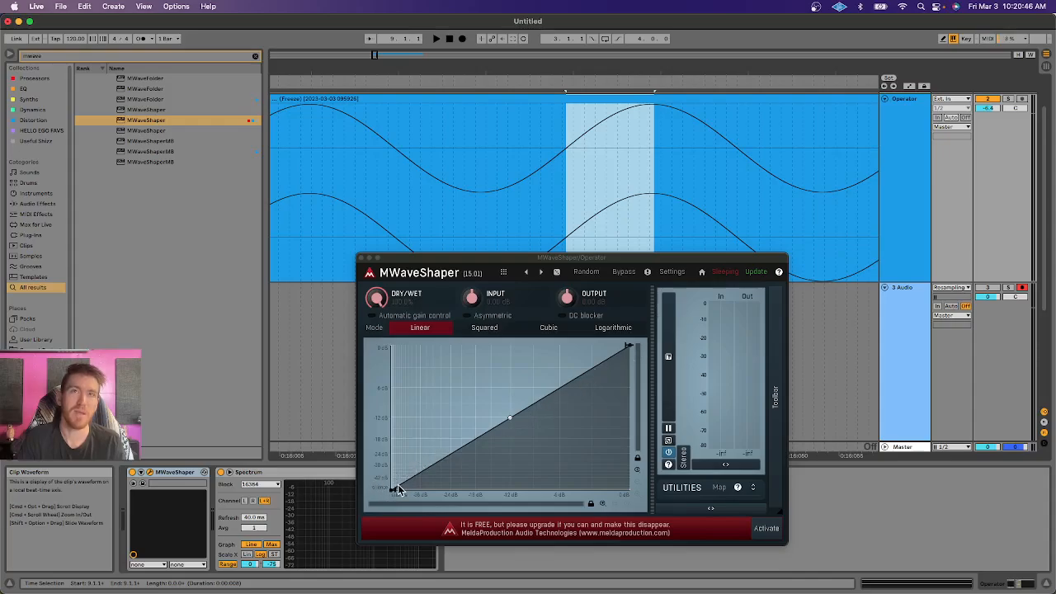
Select the Operator wave's negative rising quarter cycle, from its trough up to the zero crossing
left_click(566, 151)
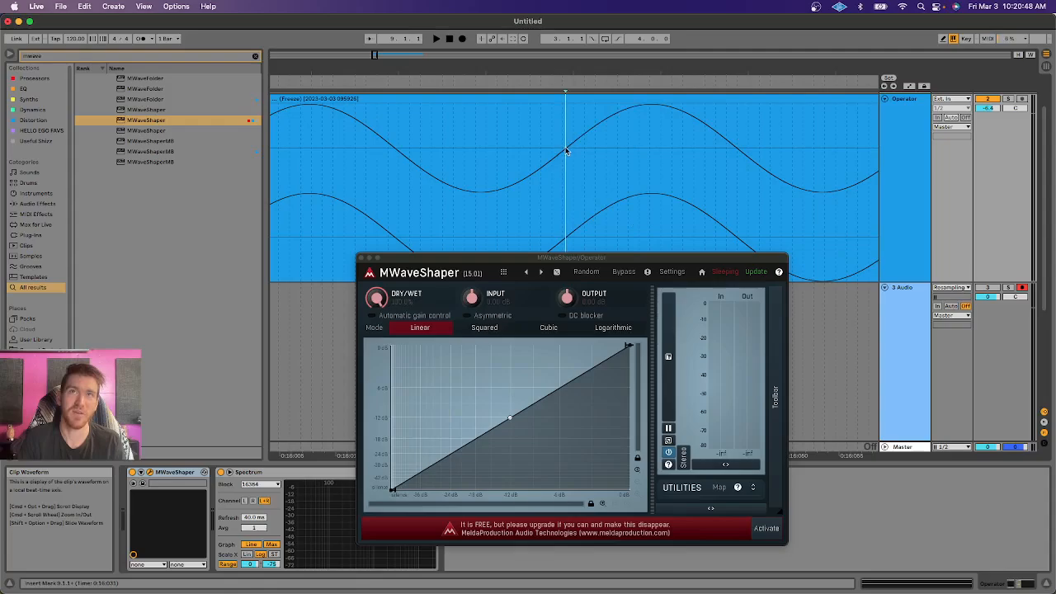
left_click_drag(566, 151, 477, 168)
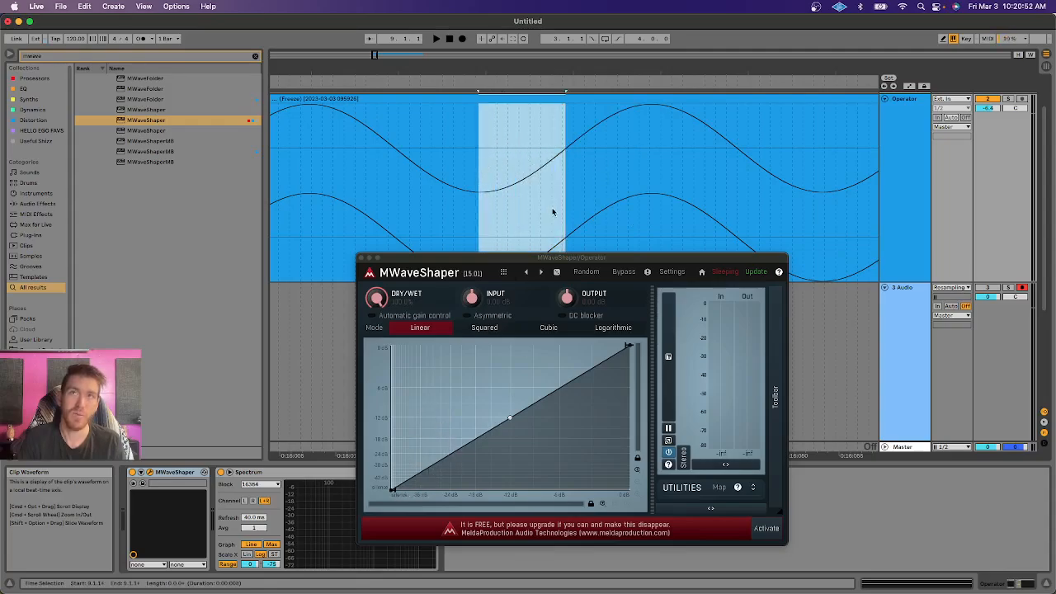
left_click(568, 151)
left_click_drag(568, 151, 481, 195)
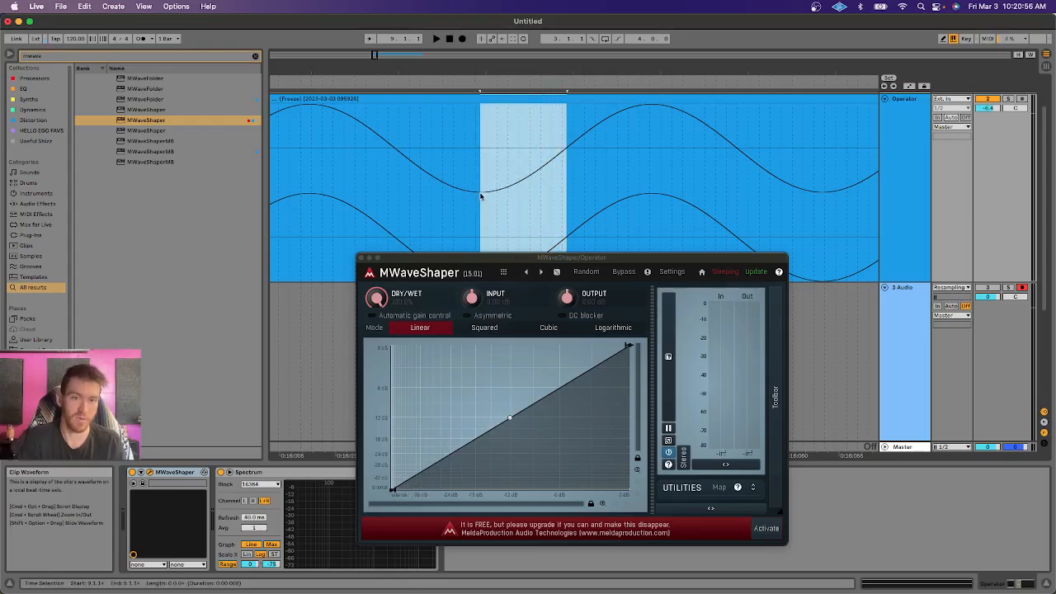
Preview MWaveShaper's Asymmetric mode, marking the Operator wave's rising zero crossing for comparison, and return to symmetric shaping
left_click(476, 317)
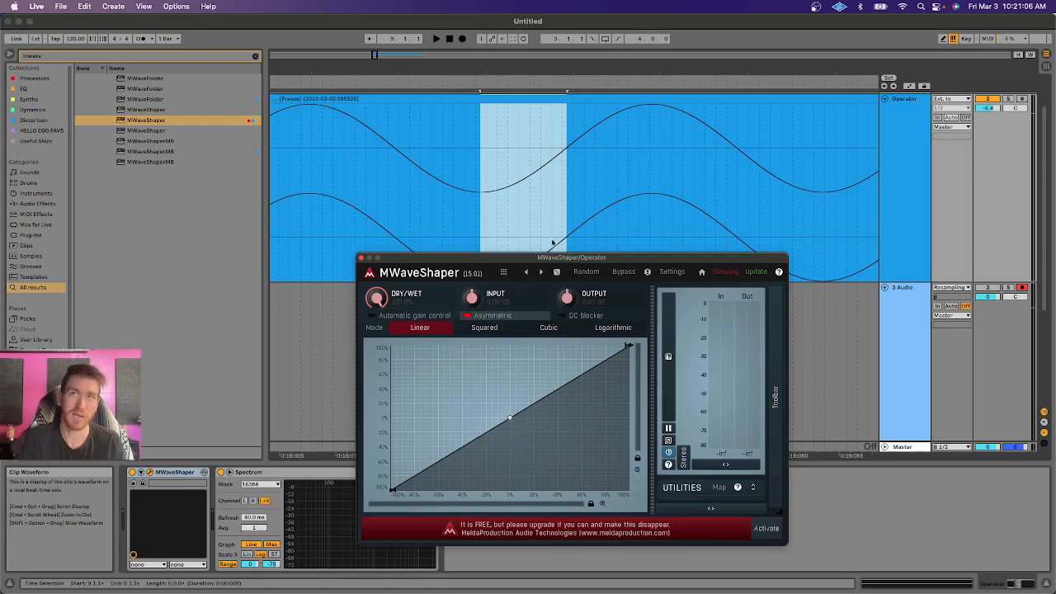
left_click(567, 149)
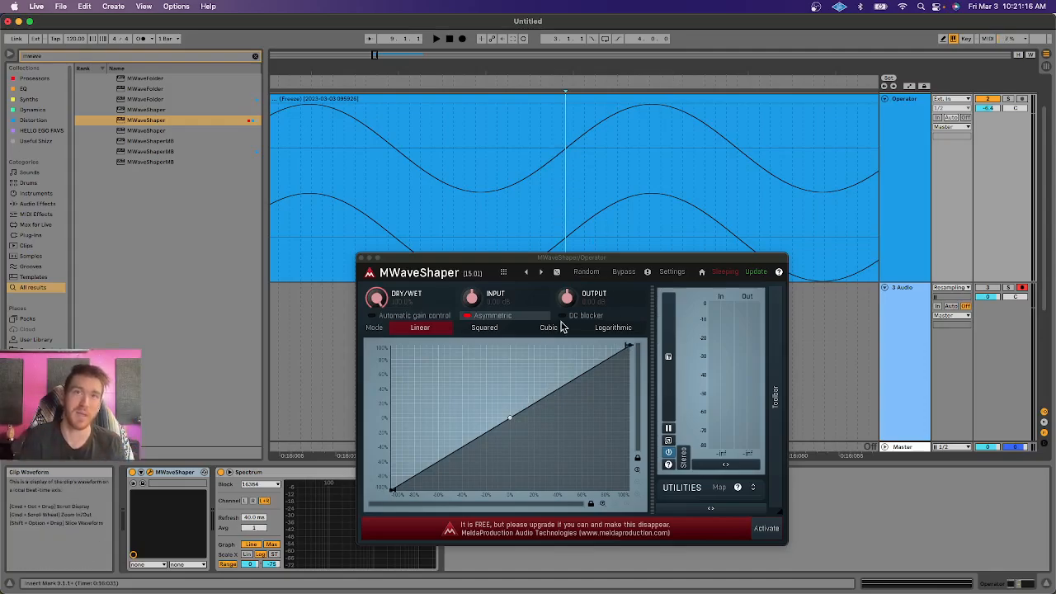
left_click(470, 317)
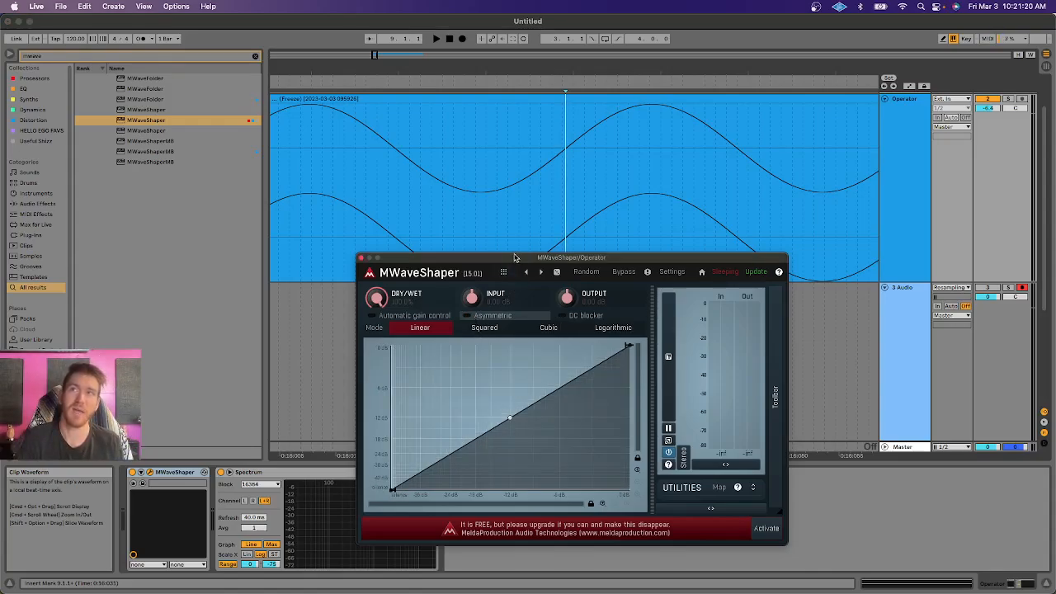
Reduce the Operator track's height and shape a narrow spike near the low end of MWaveShaper's transfer curve with two nodes
left_click_drag(904, 283, 891, 206)
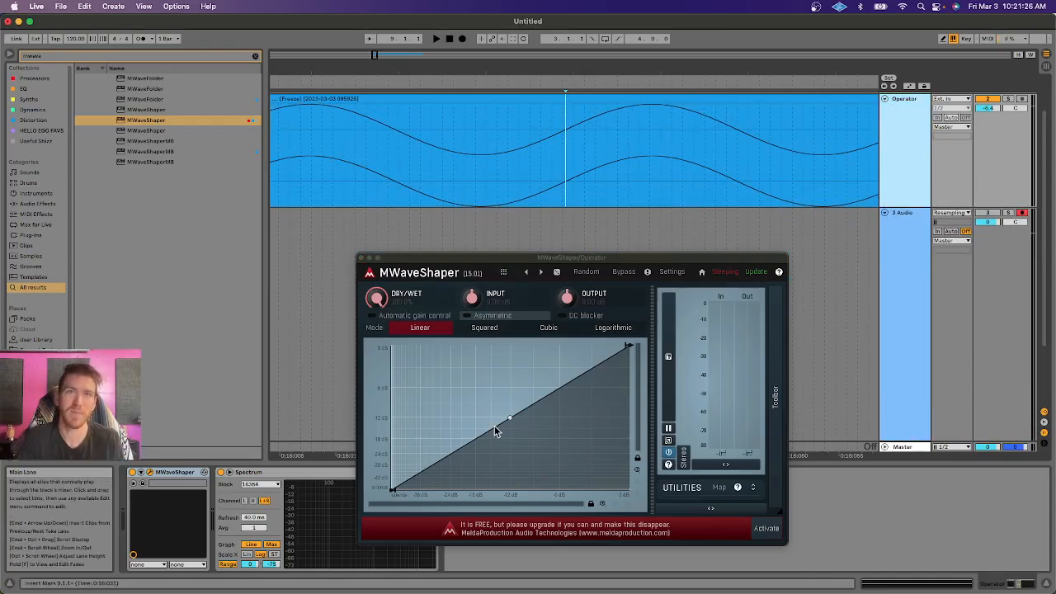
left_click(416, 479)
left_click_drag(401, 481, 399, 402)
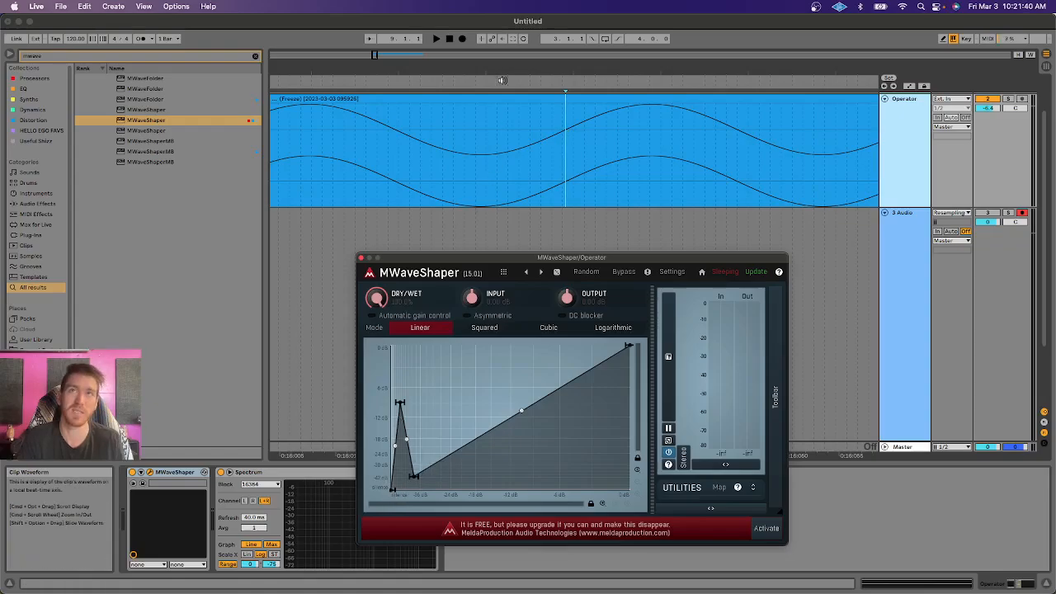
Resample the shaped Operator wave onto the 3 Audio track and examine a few cycles of the recording around the zero crossings
left_click_drag(502, 80, 502, 62)
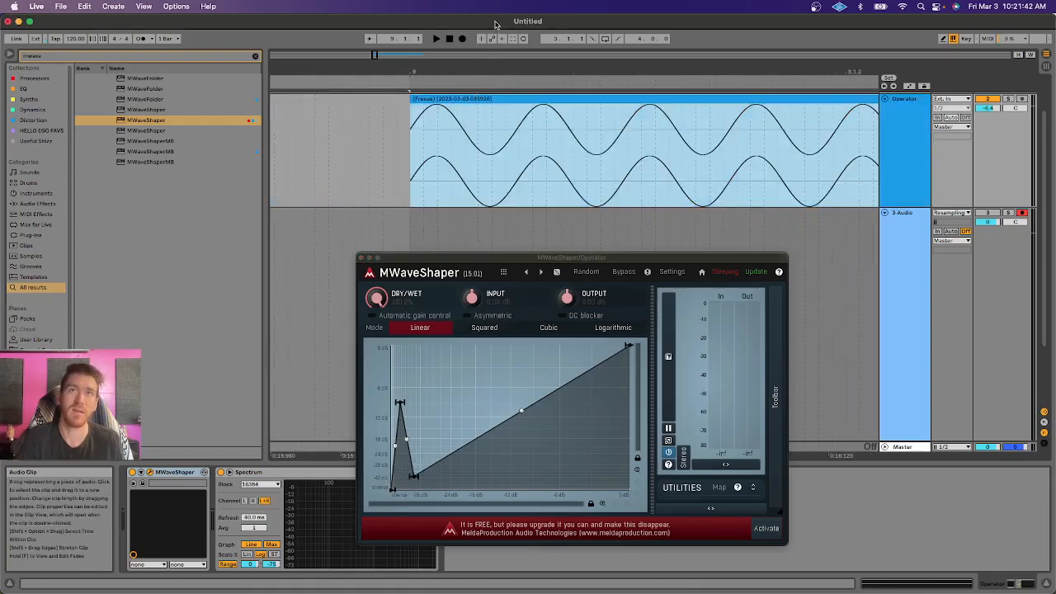
left_click(463, 38)
key("space")
scroll(767, 169, "up", 4)
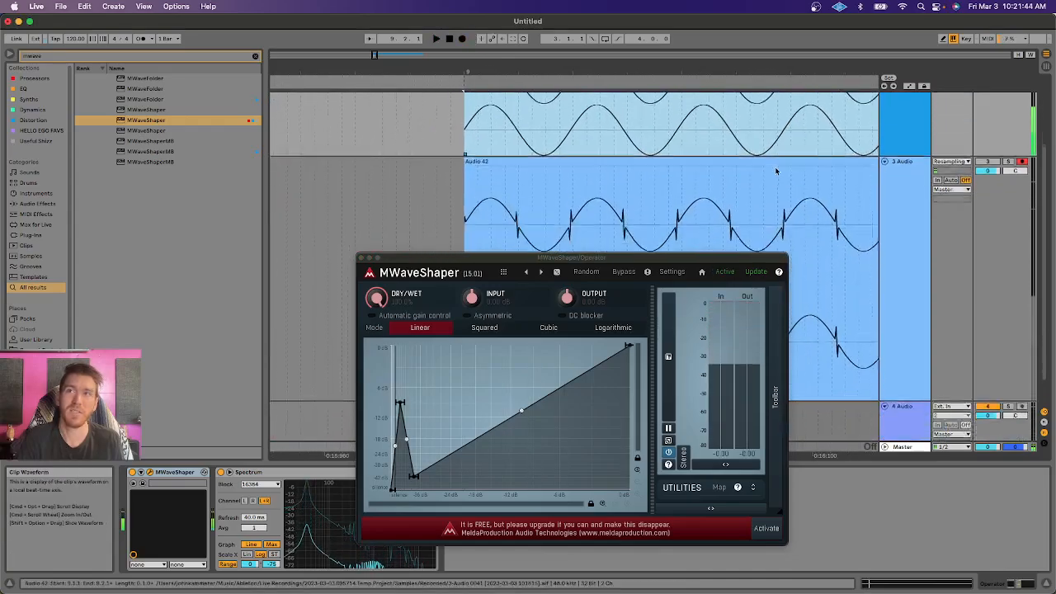
scroll(759, 160, "down", 3)
scroll(636, 66, "up", 5)
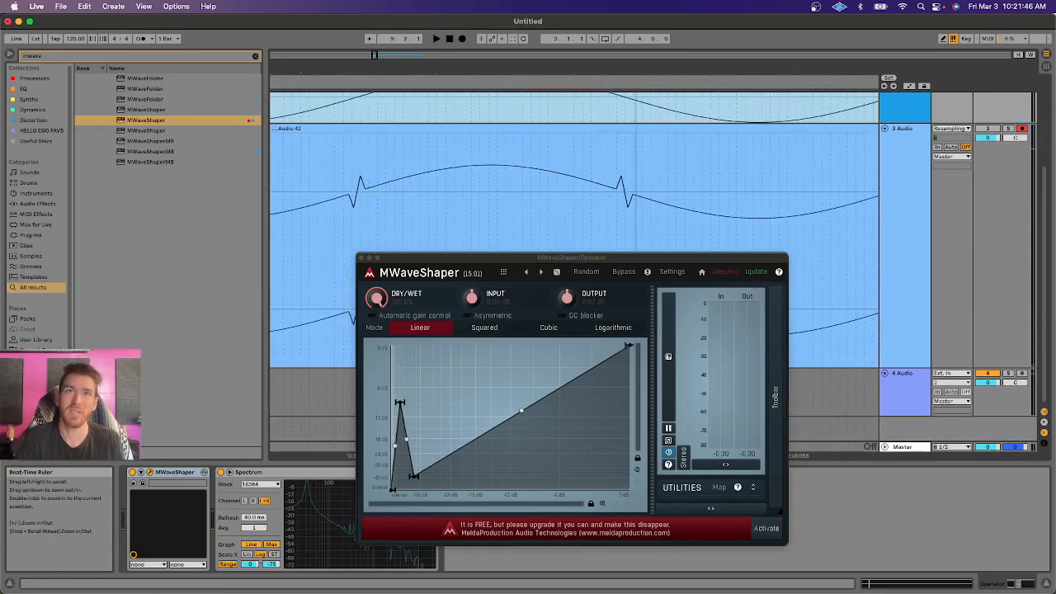
scroll(636, 66, "down", 2)
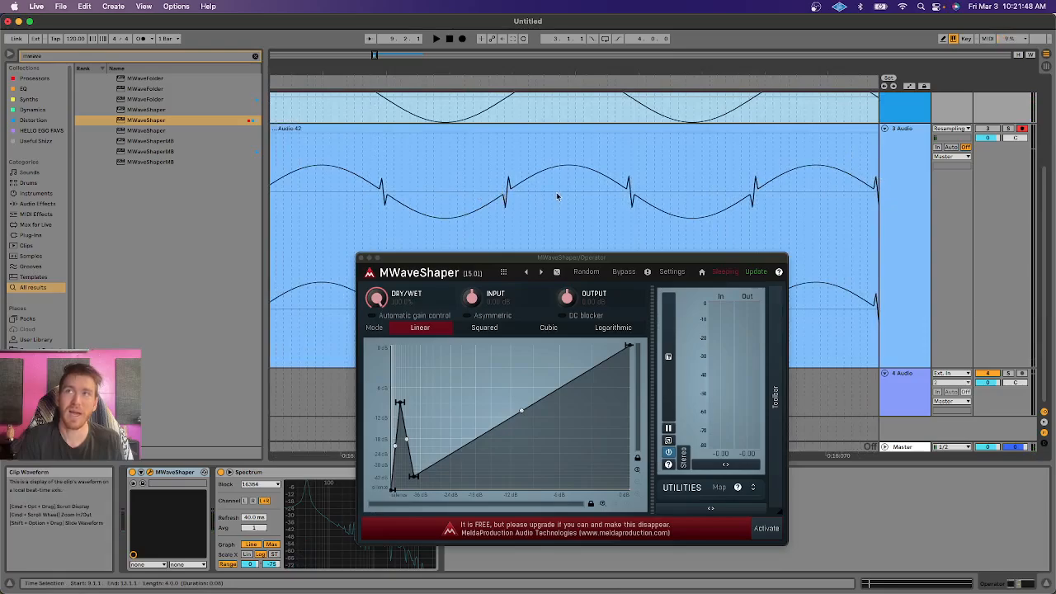
Select the recorded wave's rise from zero crossing to peak, and its preceding rise from trough to zero crossing
left_click_drag(507, 193, 569, 176)
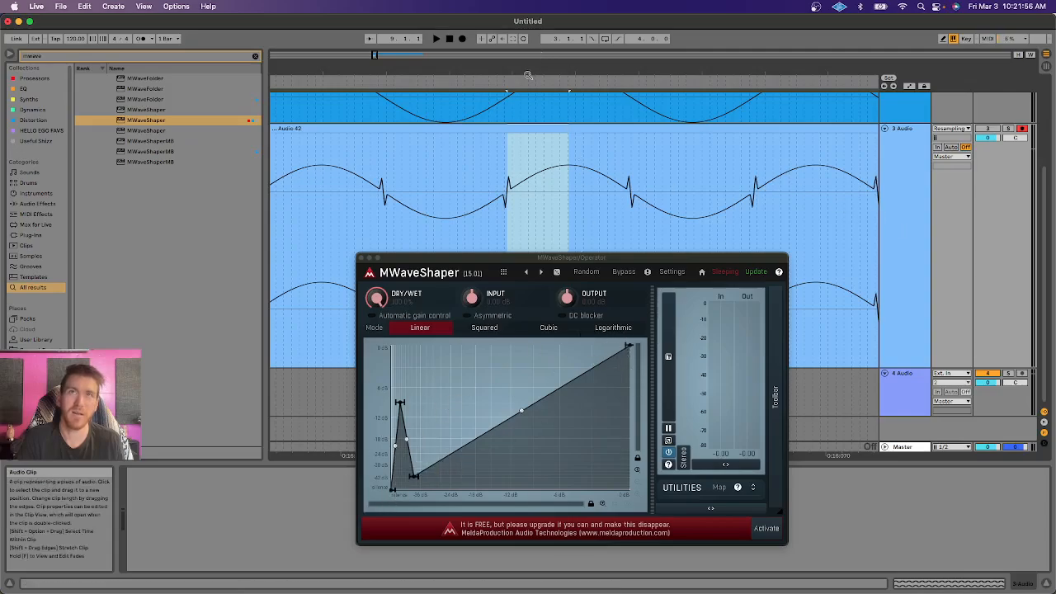
scroll(491, 187, "up", 3)
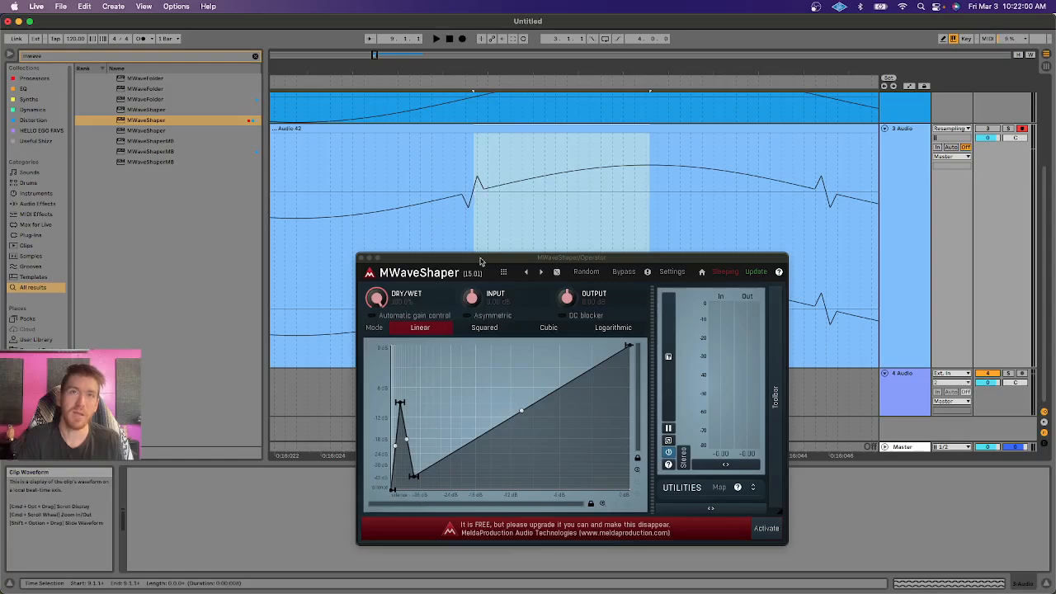
scroll(490, 229, "left", 3)
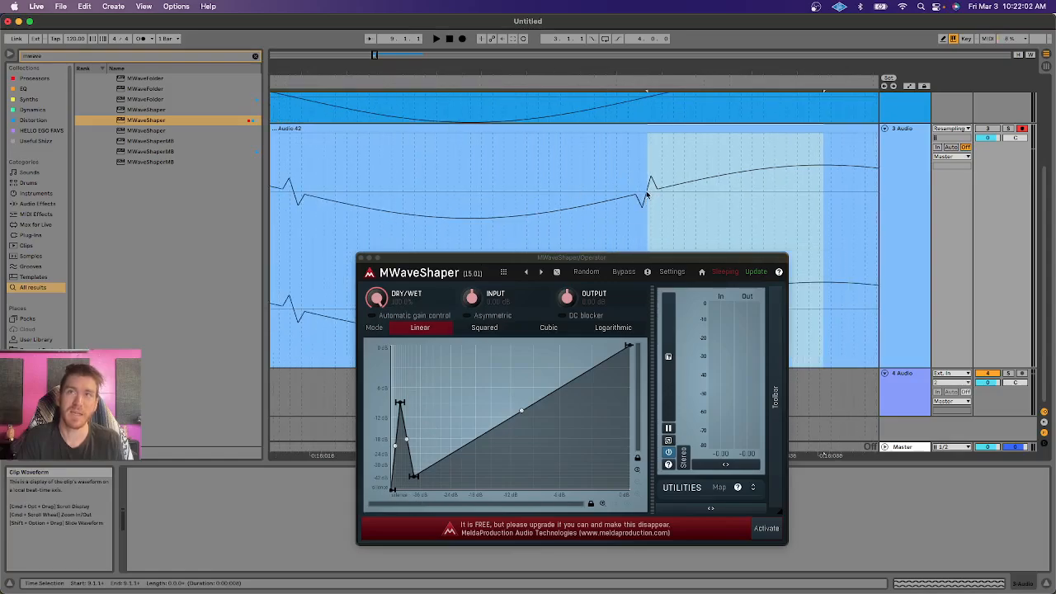
left_click_drag(647, 194, 479, 196)
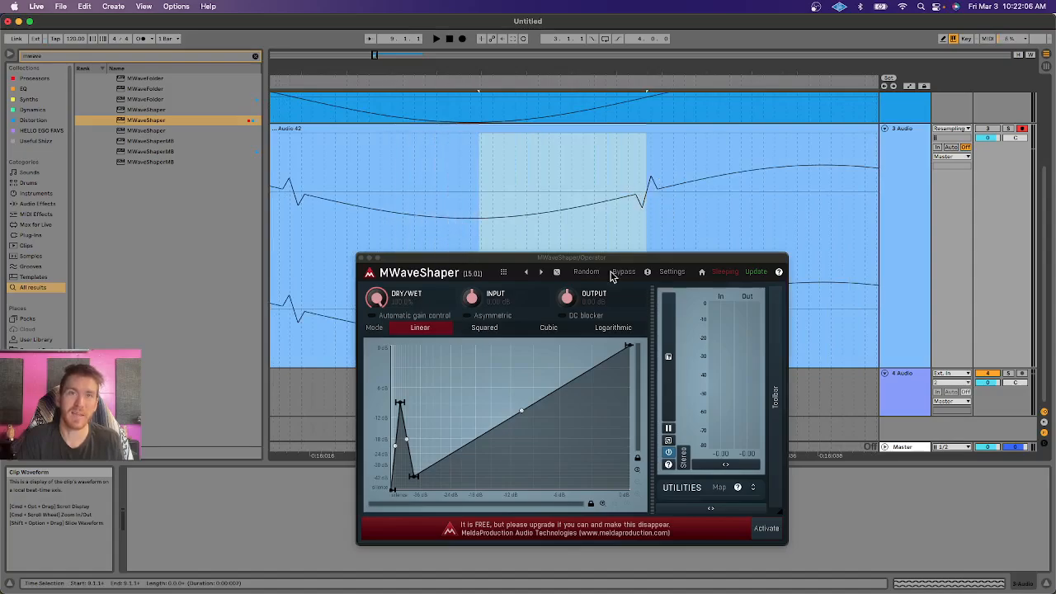
Remove both spike nodes from MWaveShaper's transfer curve and enable Asymmetric mode
double_click(400, 403)
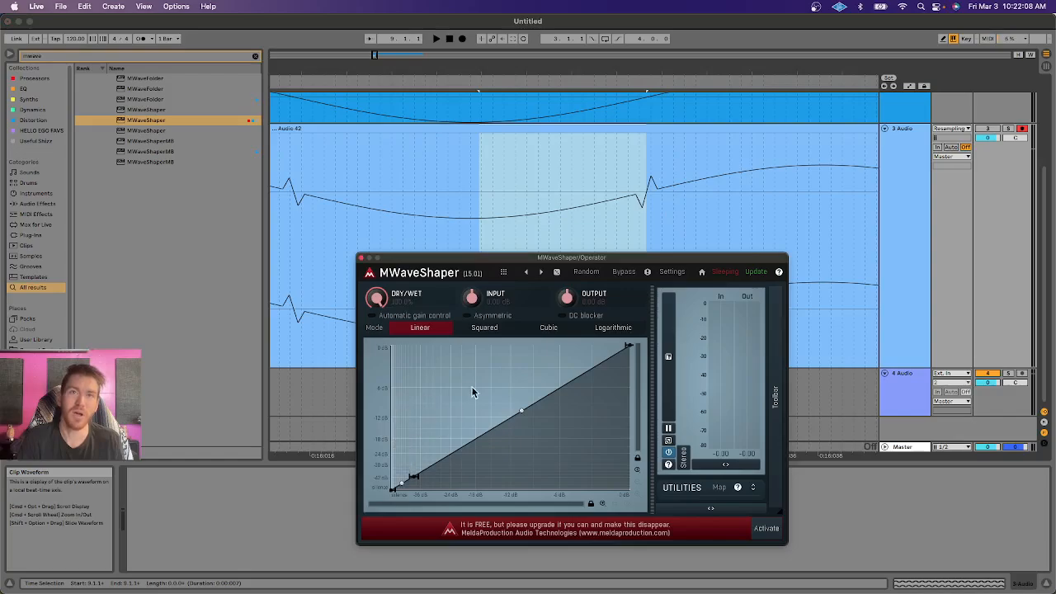
double_click(413, 477)
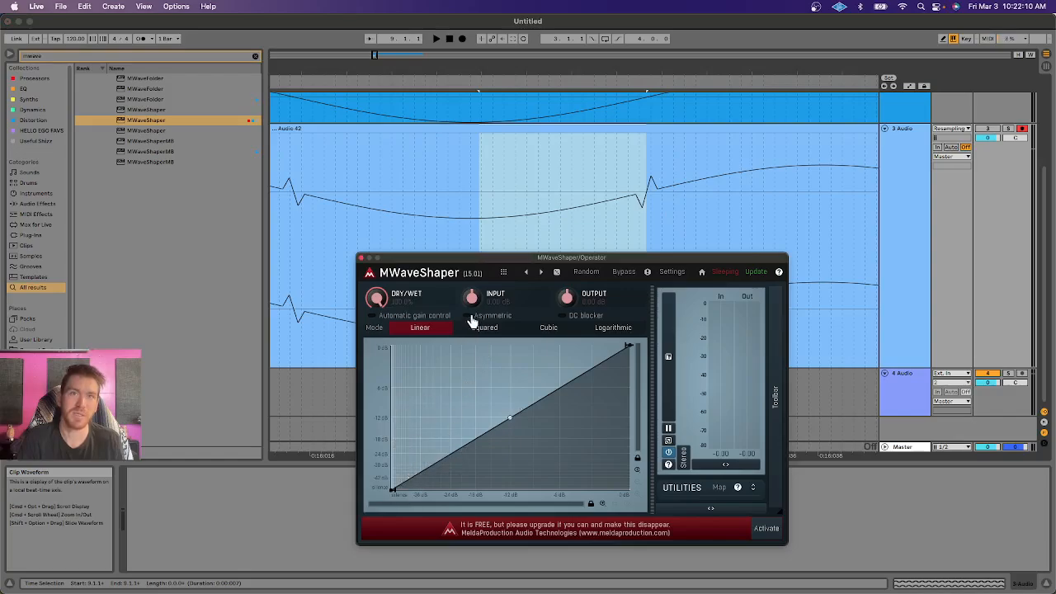
left_click(471, 317)
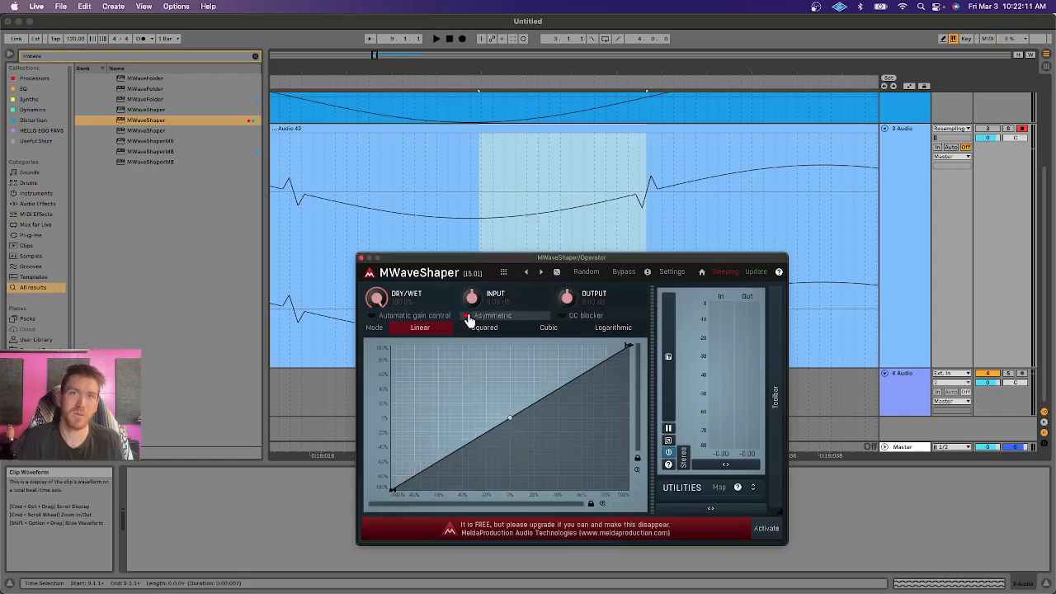
Shape a narrow spike just above the midpoint of the asymmetric transfer curve and resample the result onto the 3 Audio track
double_click(512, 414)
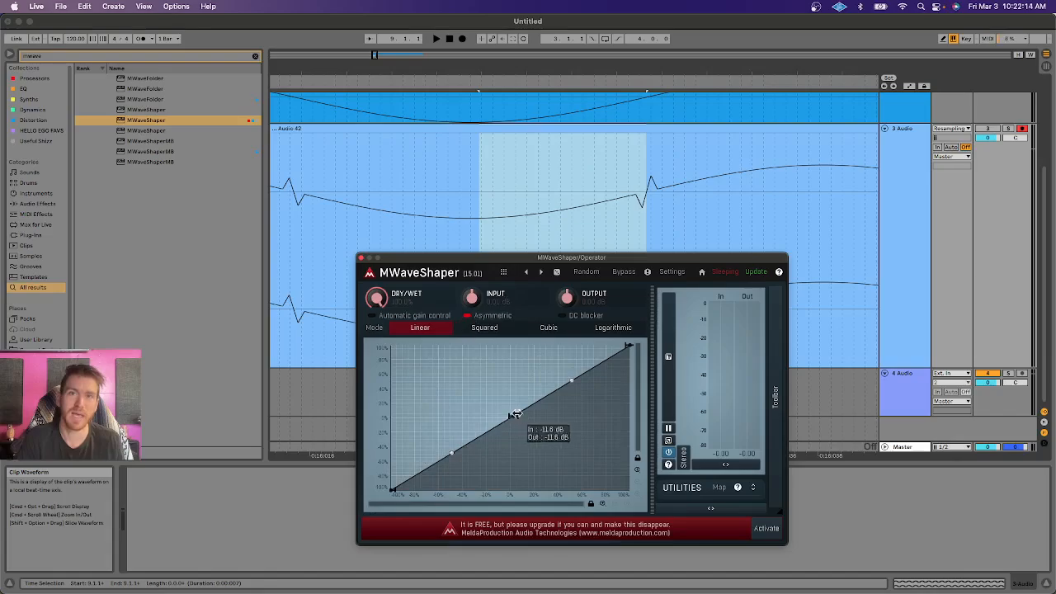
left_click_drag(518, 393, 516, 373)
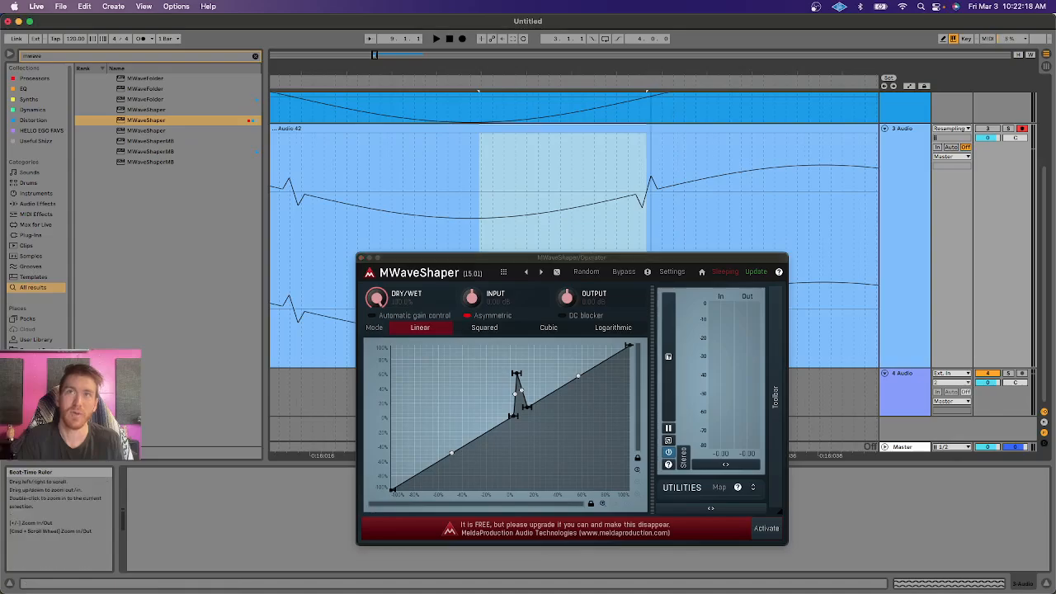
scroll(669, 113, "up", 5)
left_click(629, 130)
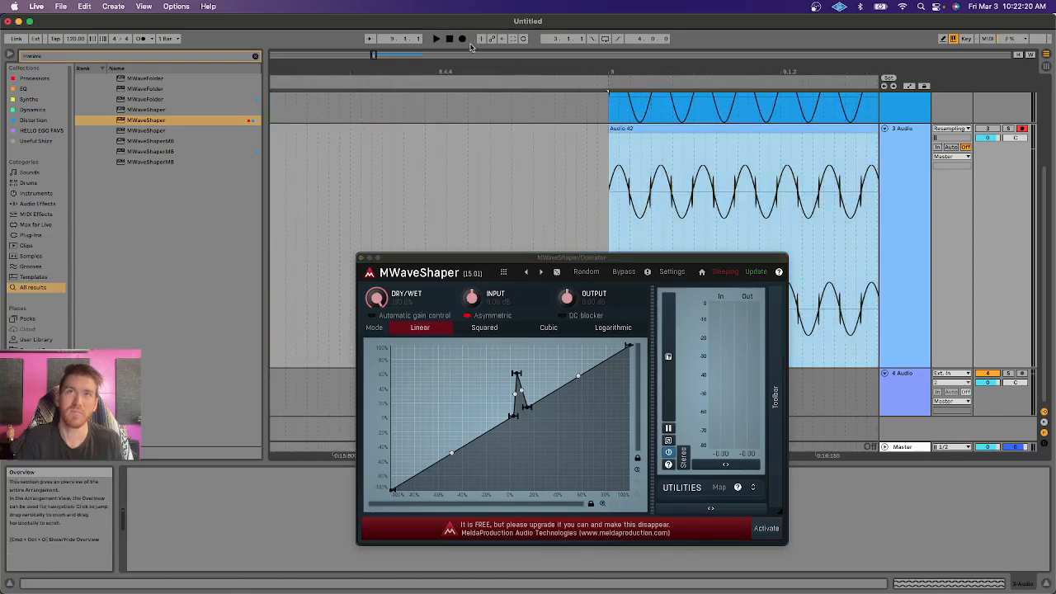
key("space")
left_click_drag(687, 71, 684, 124)
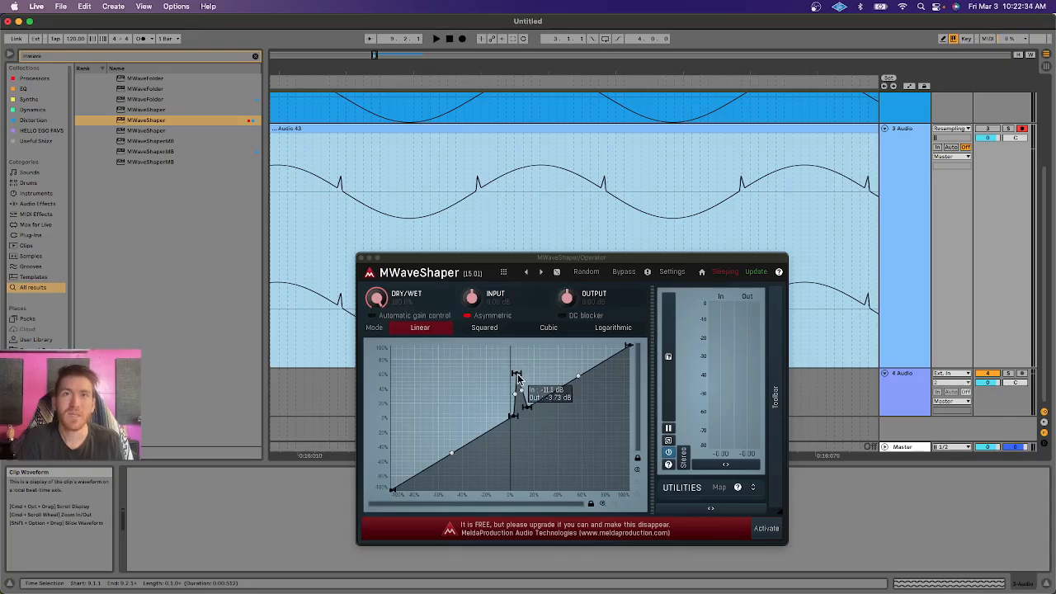
left_click_drag(472, 69, 472, 74)
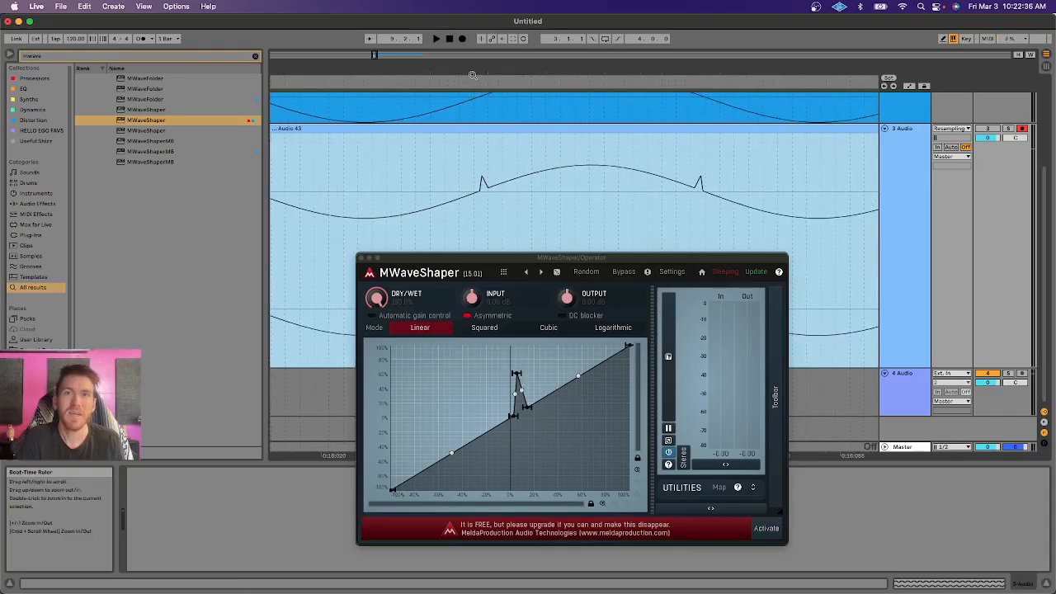
Remove the three added nodes from MWaveShaper's transfer curve and disable Asymmetric mode
double_click(517, 374)
double_click(513, 416)
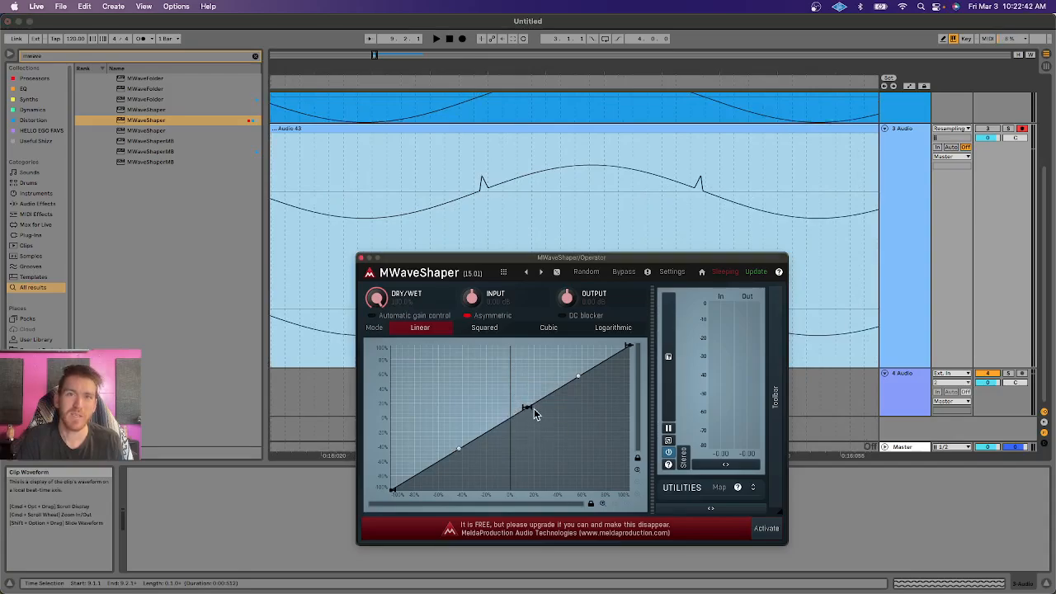
double_click(527, 408)
left_click(468, 317)
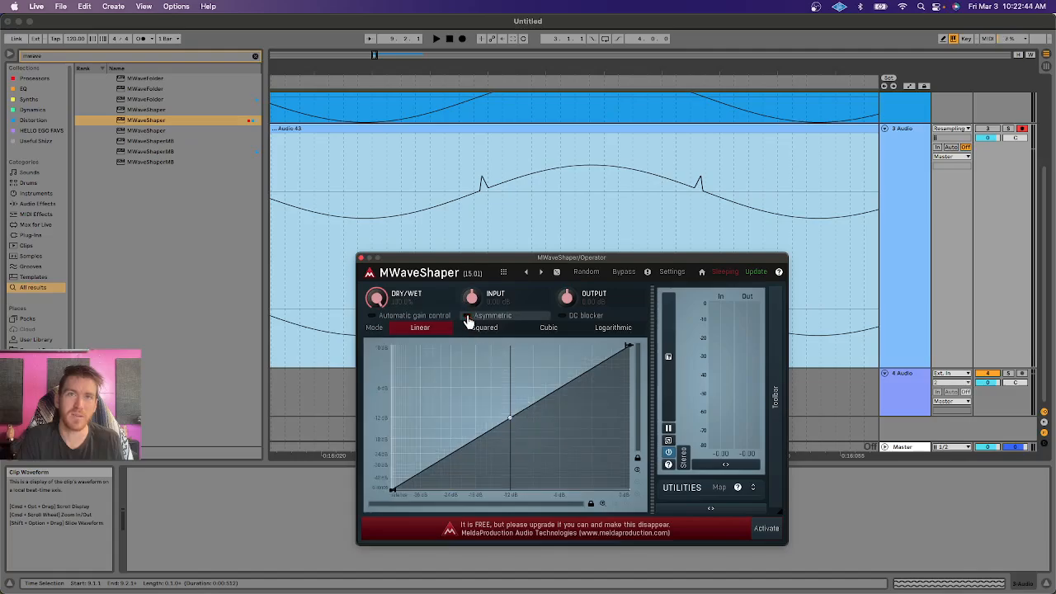
Shape a low-end spike in the transfer curve, rejoining the diagonal at about -32 dB input, and resample it onto the 3 Audio track
double_click(430, 470)
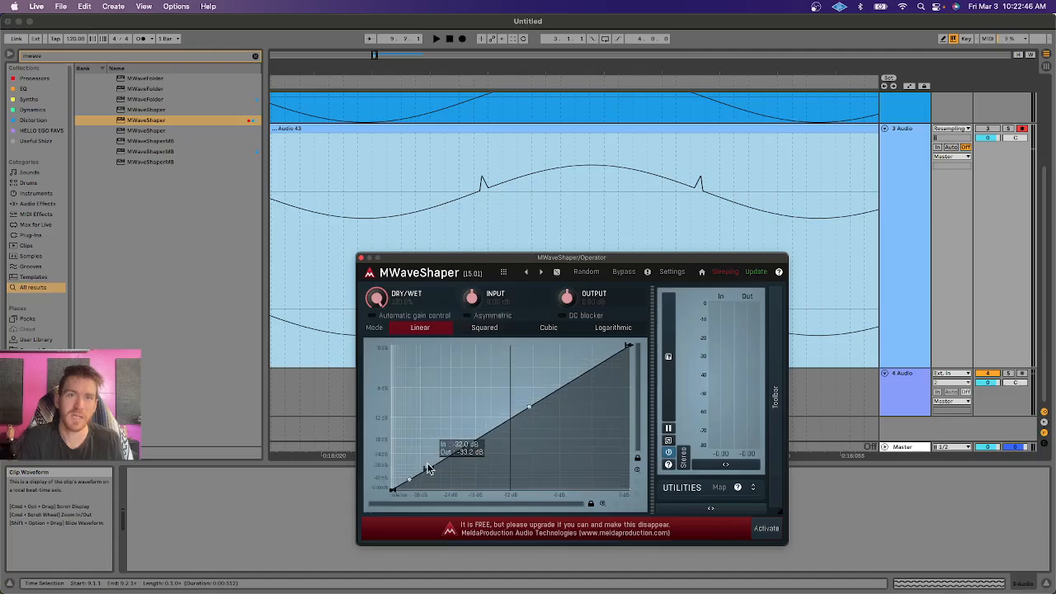
double_click(407, 395)
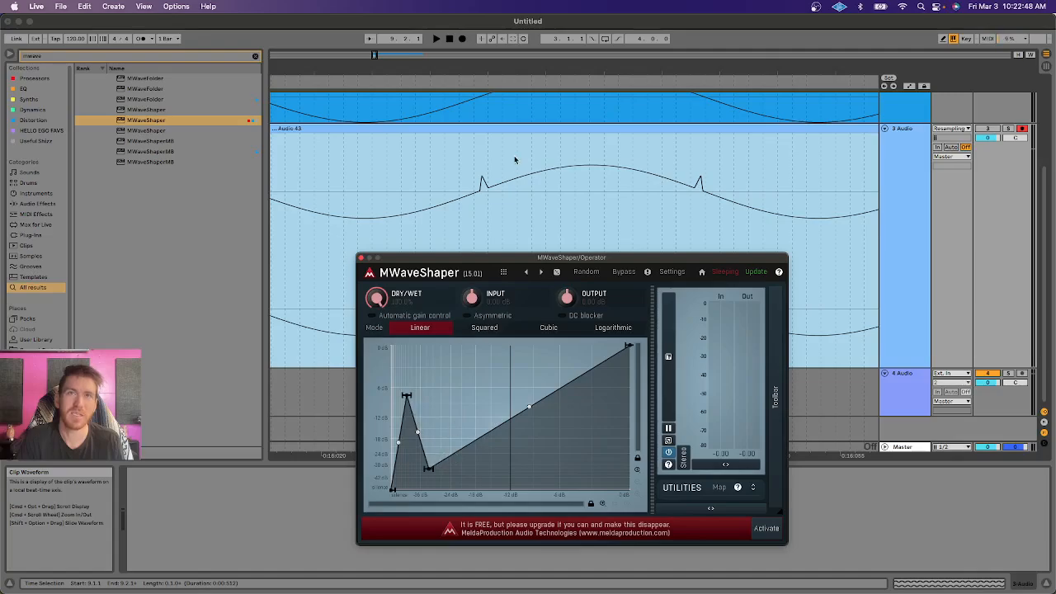
left_click(463, 39)
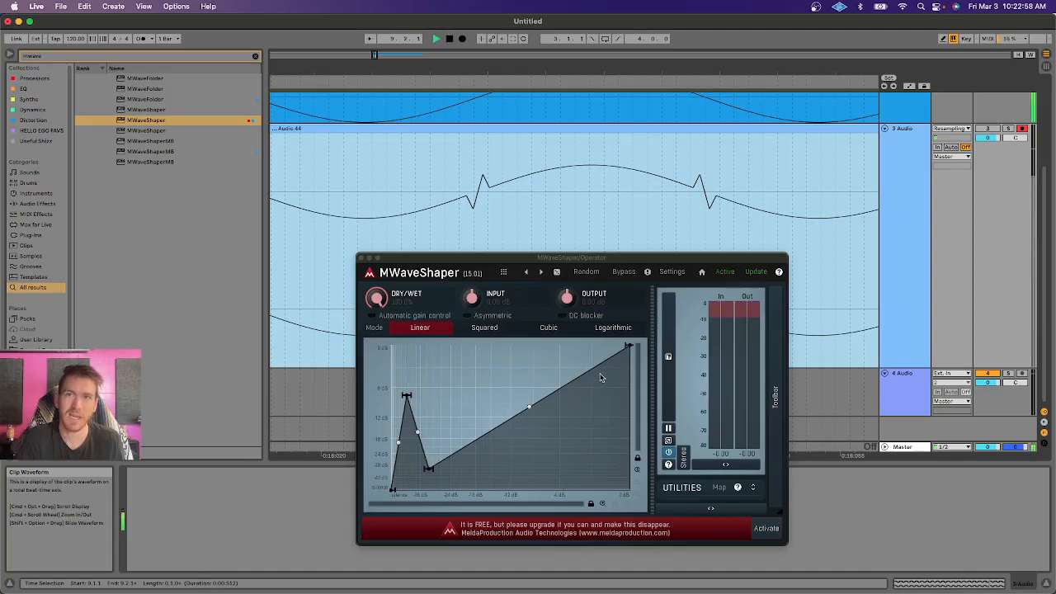
key("space")
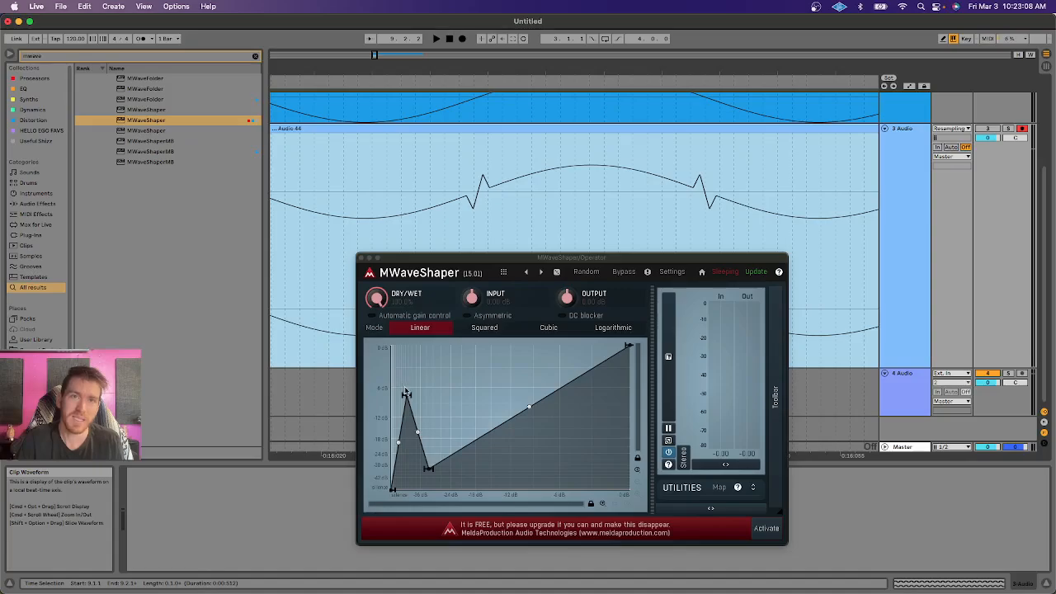
Raise the spike node to 0 dB output at about -44.3 dB input, resample the wave, and mark the spike's tip in the recording
left_click_drag(405, 392, 407, 399)
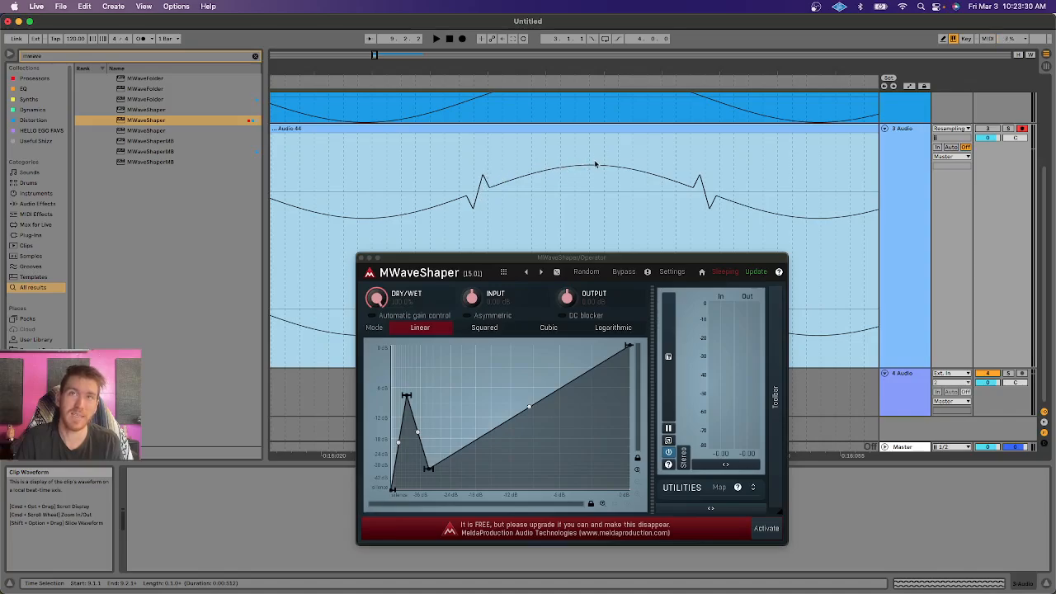
left_click_drag(406, 396, 410, 327)
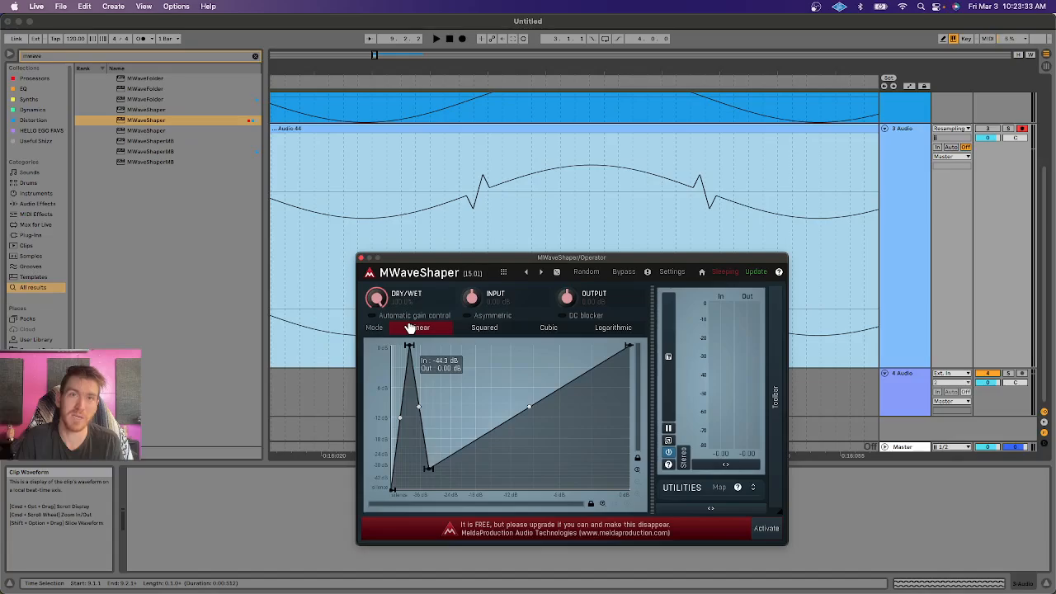
left_click(463, 39)
key("space")
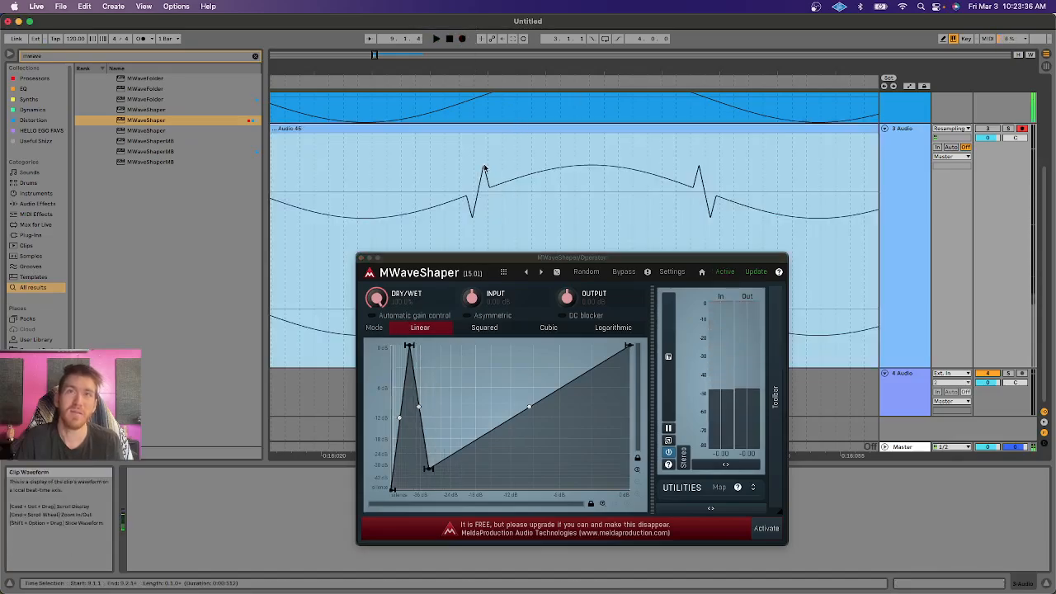
left_click(484, 169)
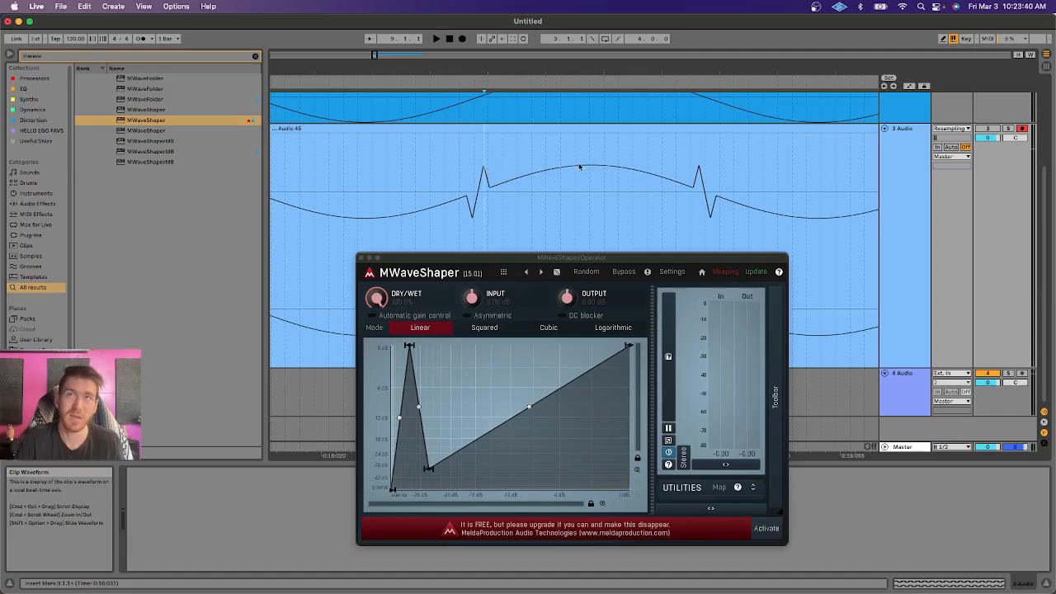
scroll(588, 168, "up", 3)
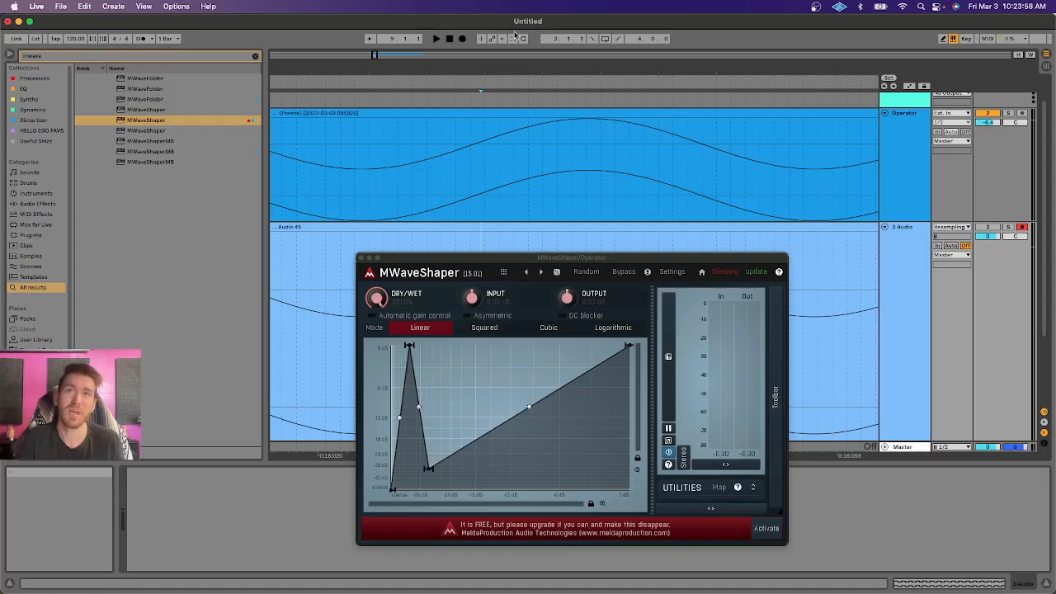
Remove both spike nodes from MWaveShaper's transfer curve and add a node on the diagonal at -8.87 dB
left_click_drag(510, 75, 514, 122)
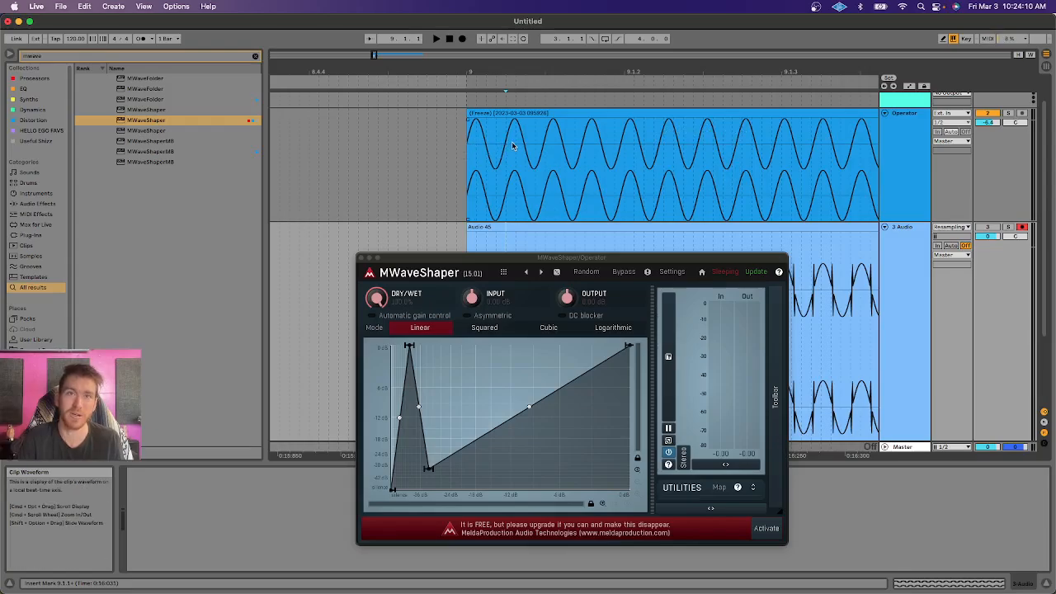
double_click(409, 347)
double_click(428, 469)
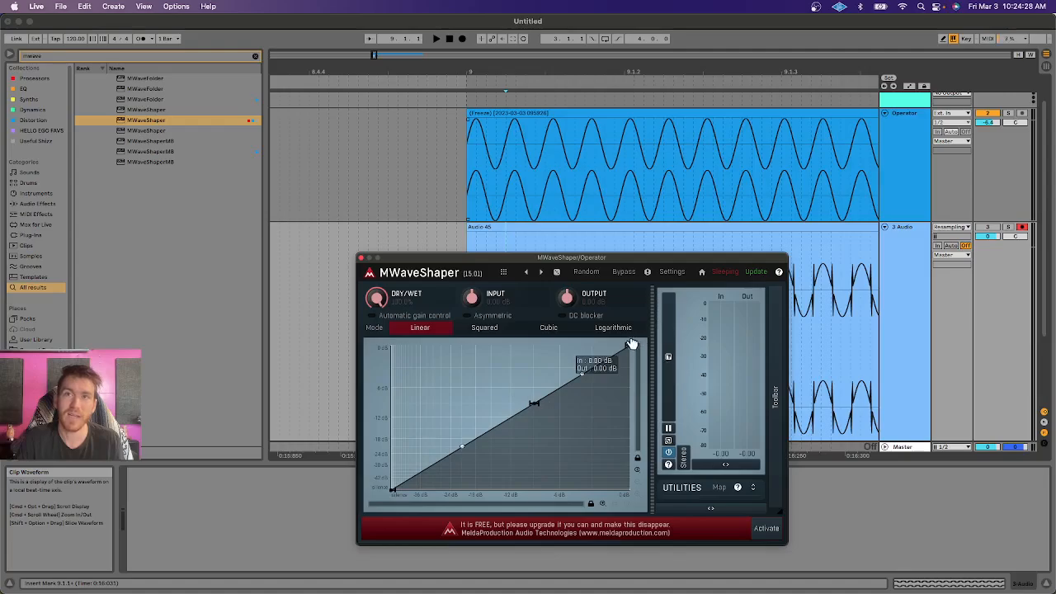
Lower the curve's end node to about -8.8 dB output, forming a flat hard-clipping ceiling without any extra node
left_click_drag(630, 346, 628, 403)
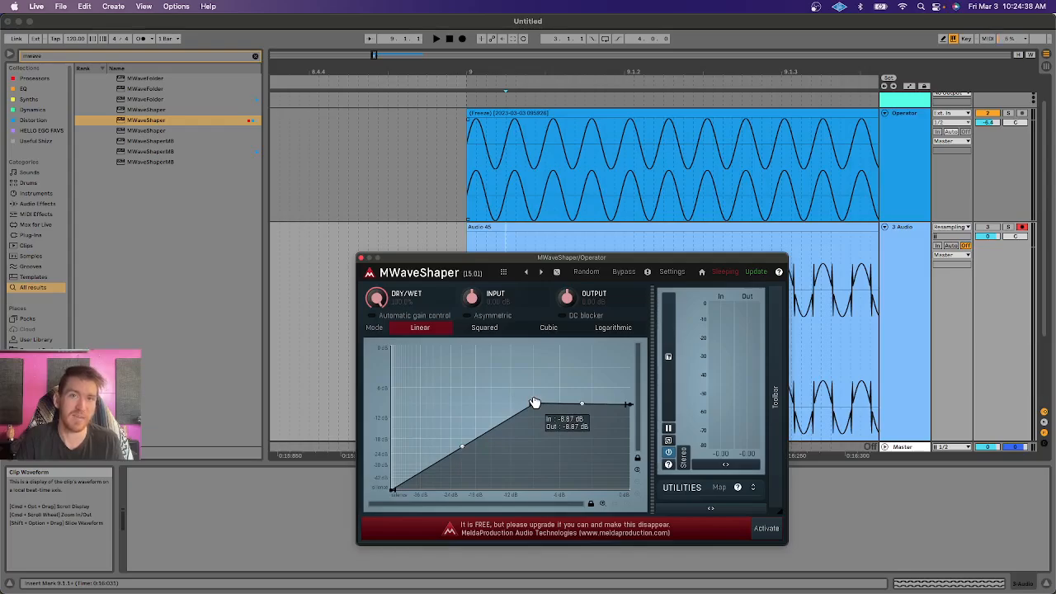
left_click(595, 404)
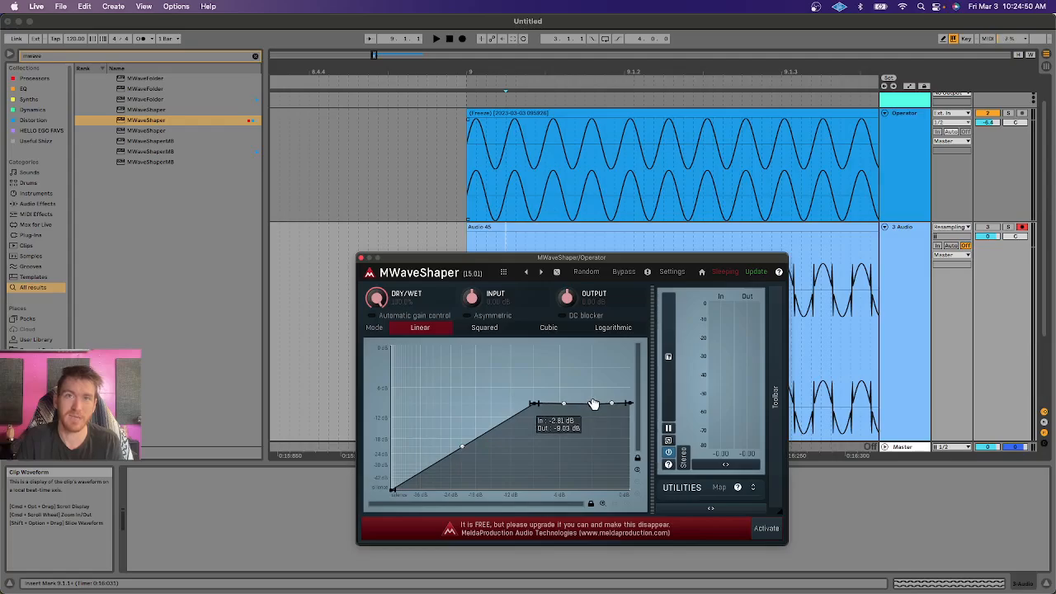
left_click_drag(593, 404, 631, 404)
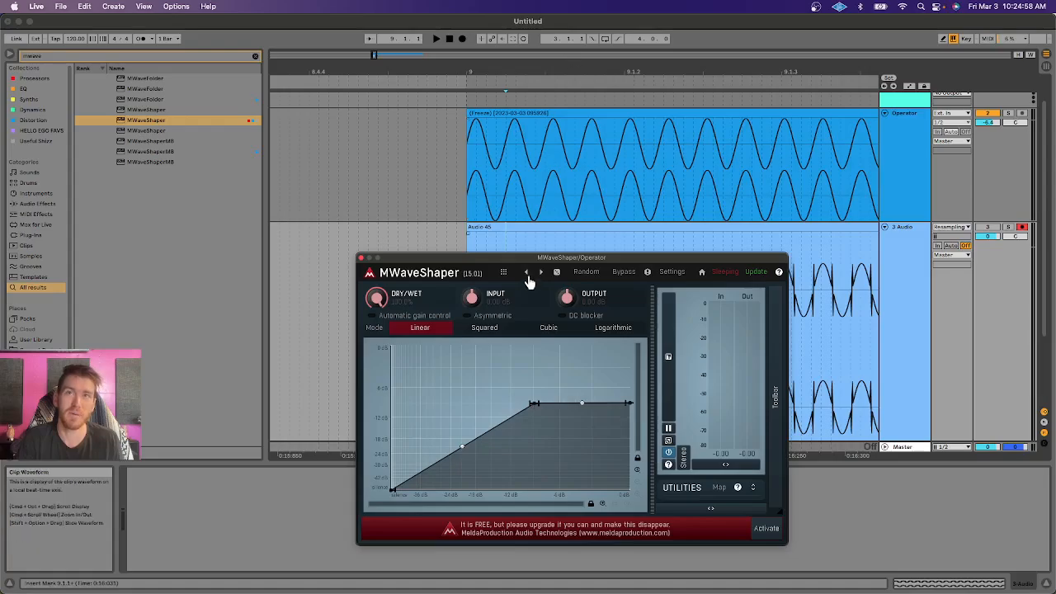
Set the Master volume to -4.0 dB and reset the Operator track's volume to 0 dB
left_click_drag(520, 257, 520, 374)
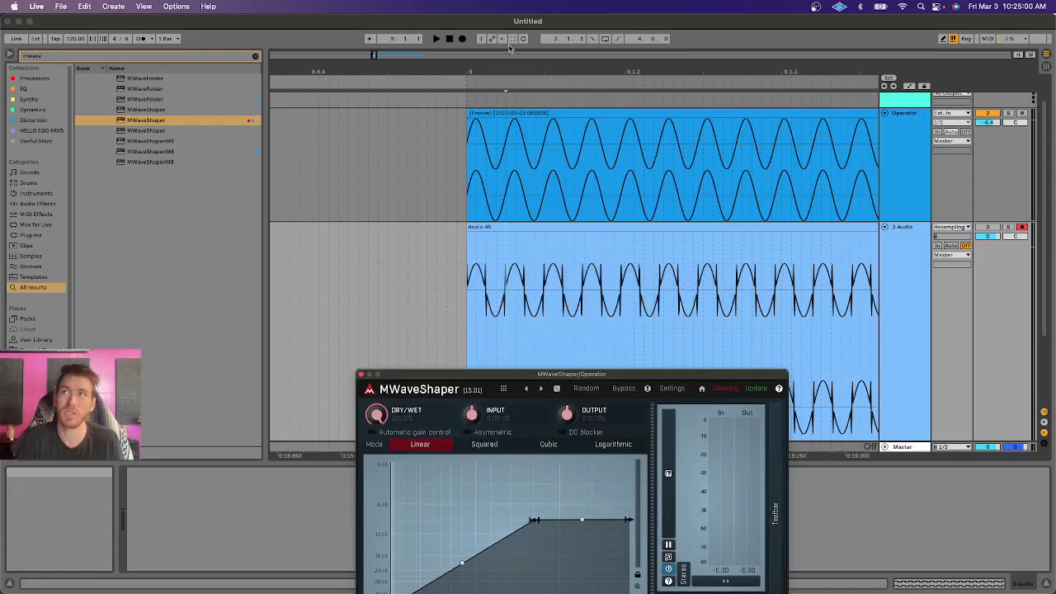
left_click_drag(992, 447, 990, 449)
double_click(988, 123)
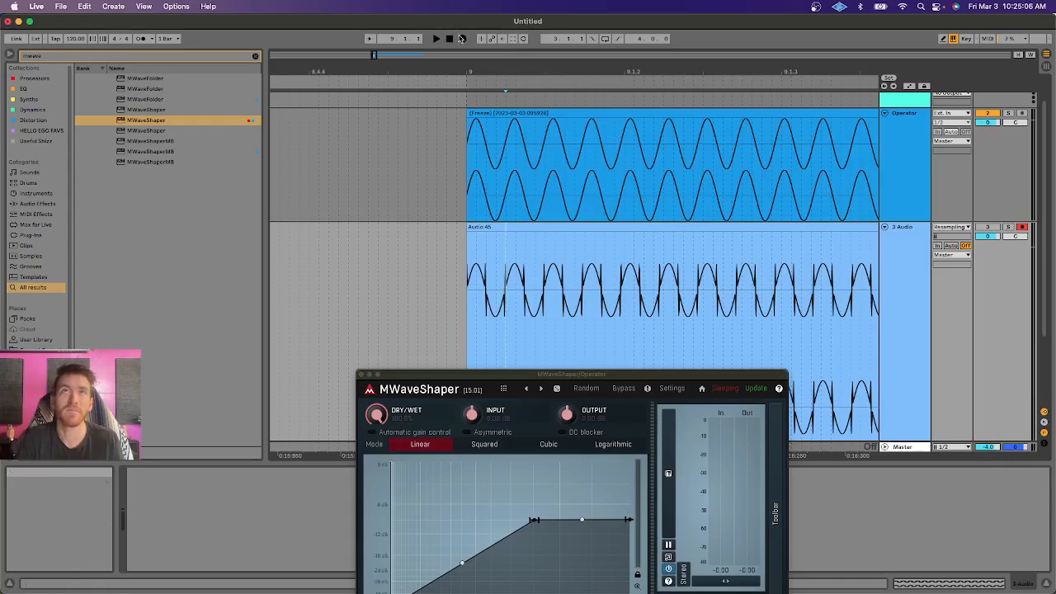
Resample the hard-clipped sine wave from bar 9 onto the 3 Audio track and compare its flattened cycles with the source
left_click(462, 38)
key("space")
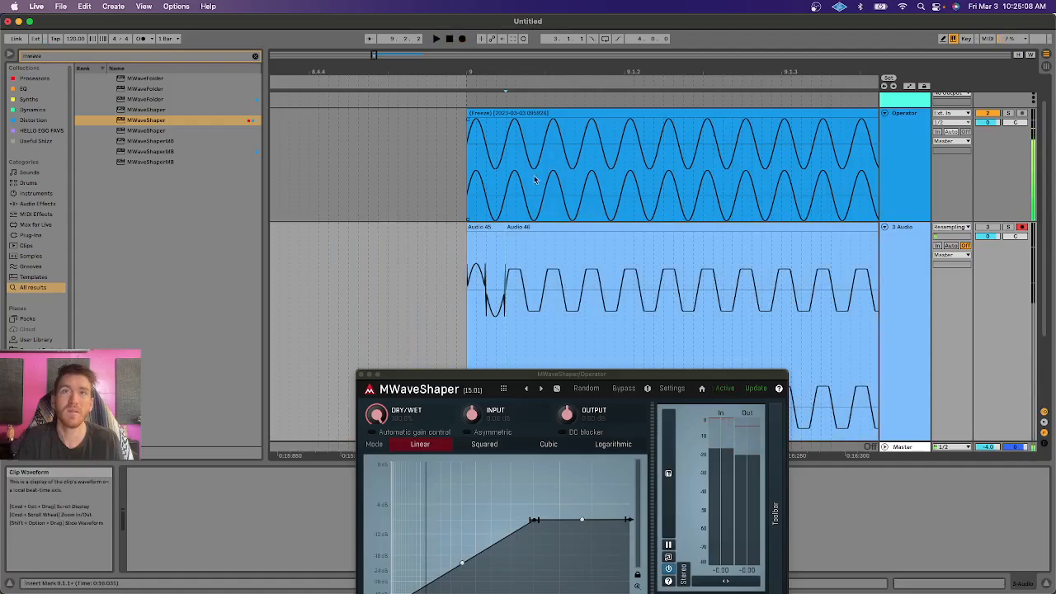
left_click(497, 111)
left_click(463, 39)
key("space")
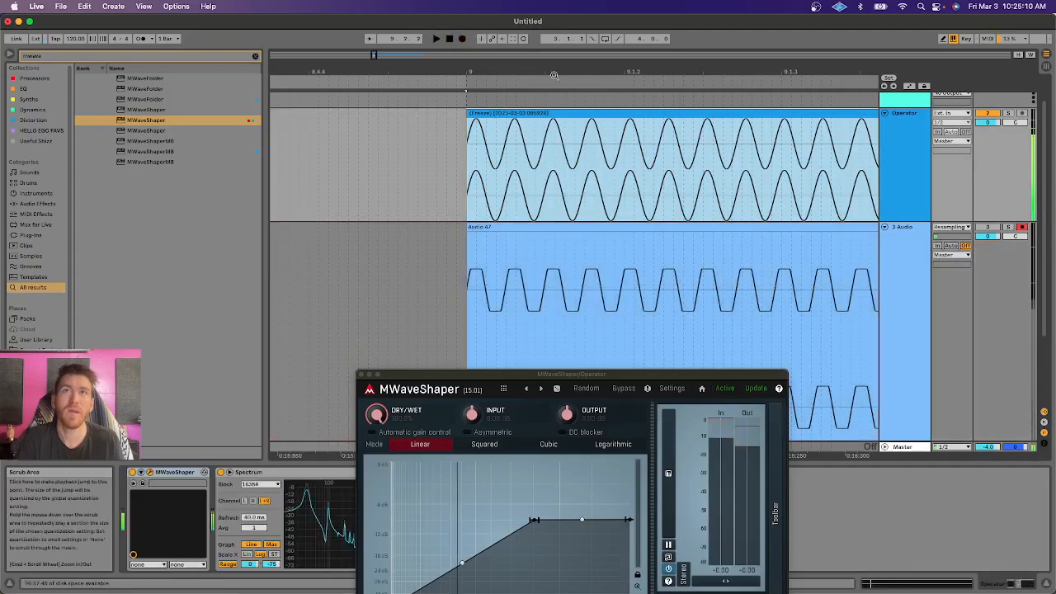
left_click_drag(545, 74, 544, 115)
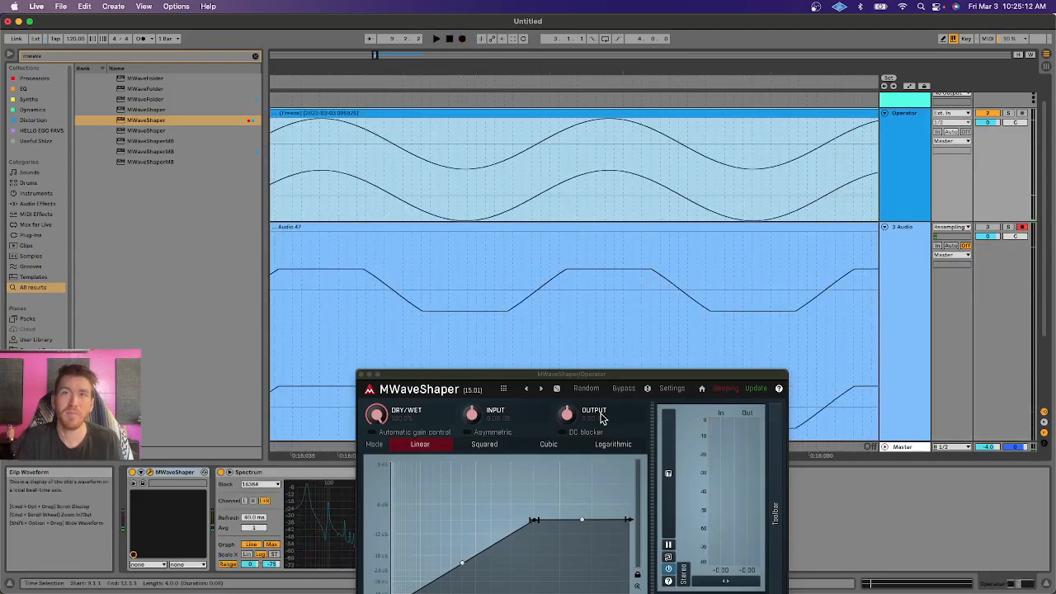
Slightly widen the smoothing of the curve's knee node and resample the softened clipping onto the 3 Audio track
left_click_drag(589, 377, 599, 207)
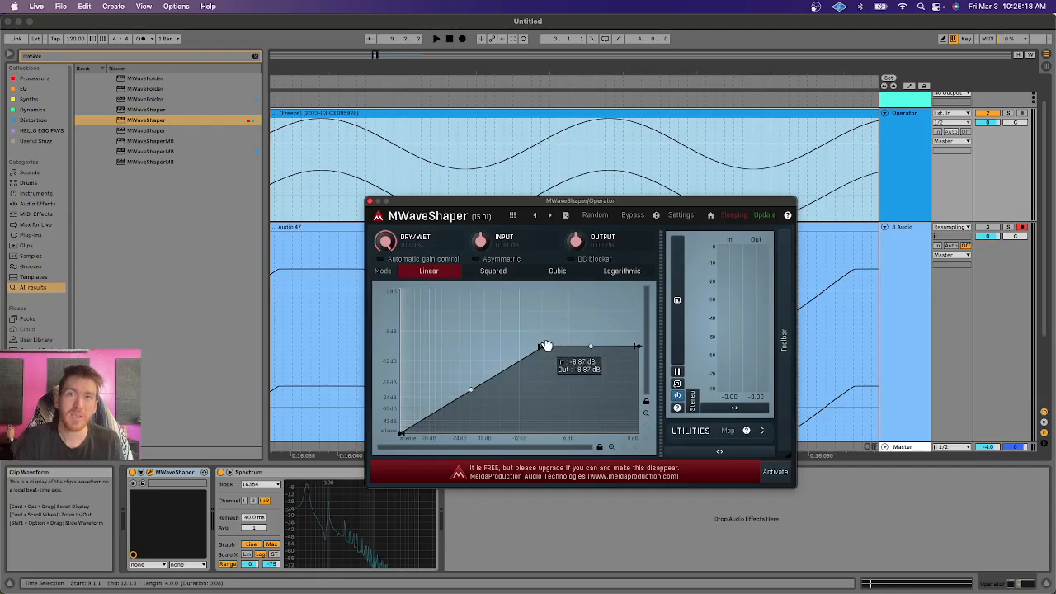
left_click_drag(548, 350, 561, 346)
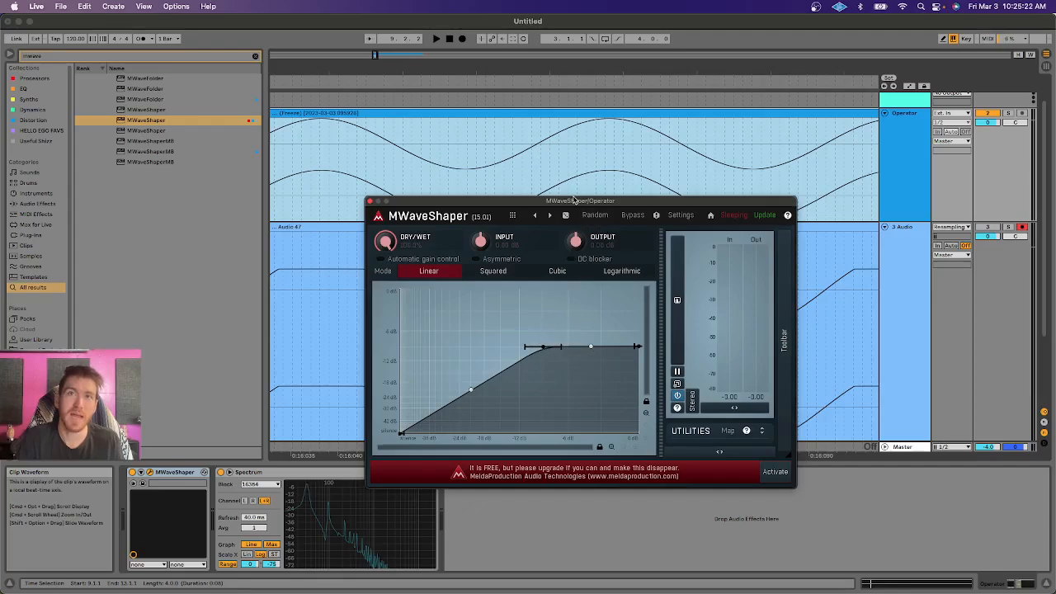
left_click_drag(575, 201, 549, 308)
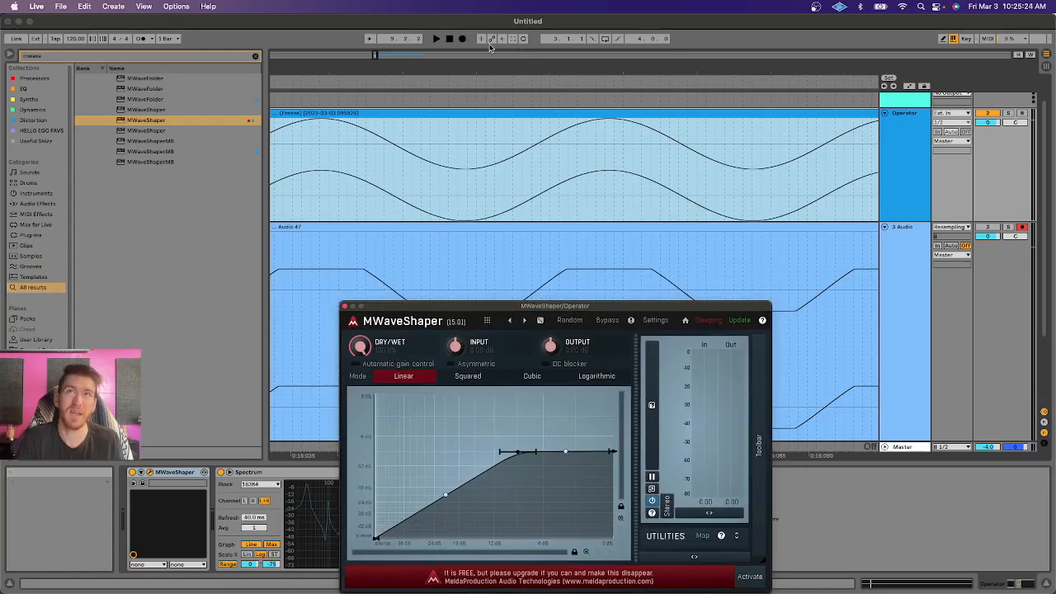
key("space")
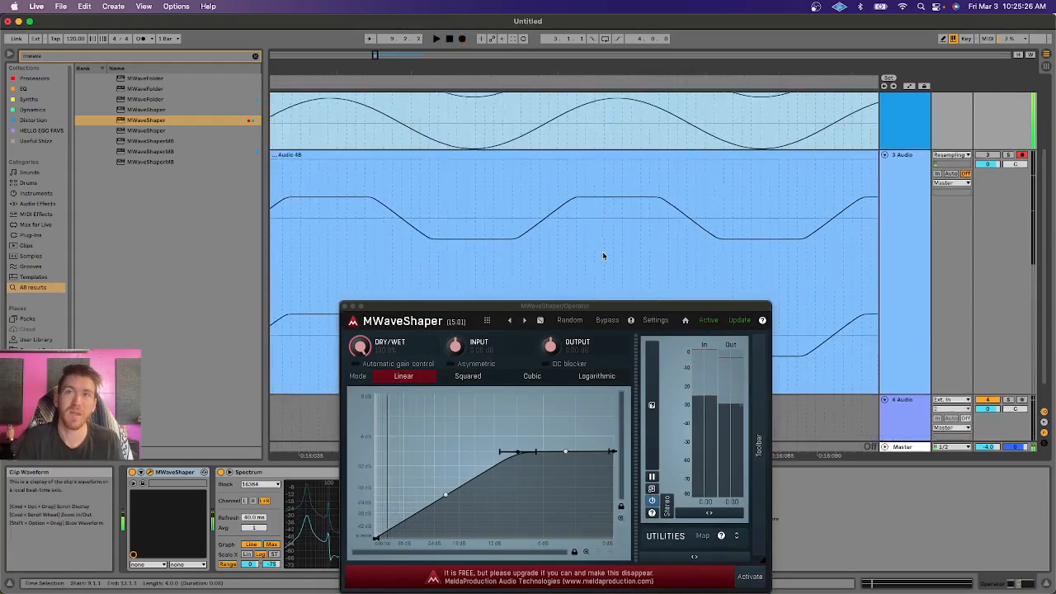
scroll(605, 247, "down", 3)
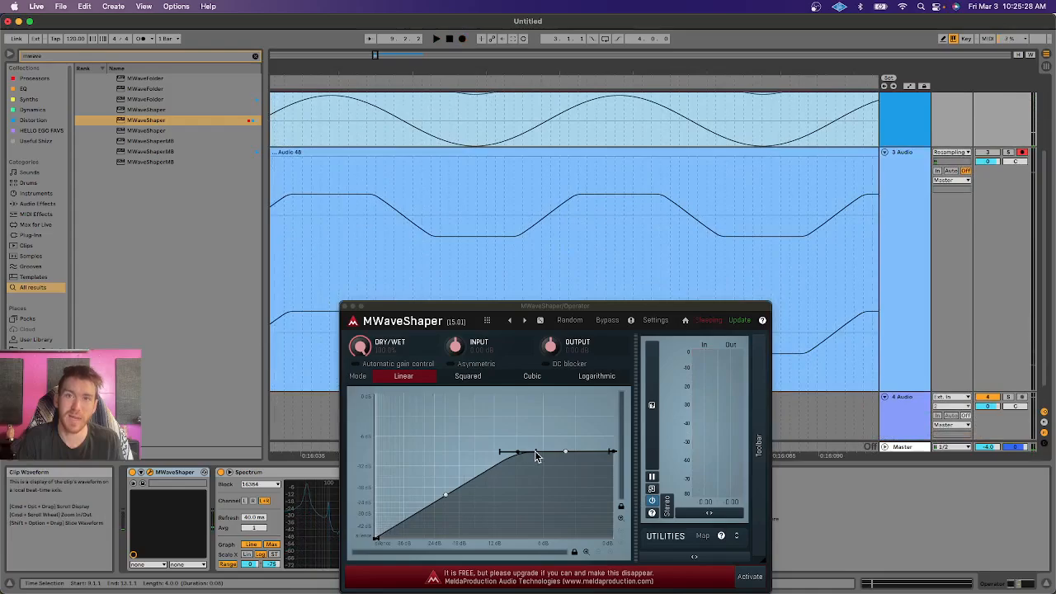
Widen the knee node's smoothing further into a broad soft knee and resample the wave again
left_click_drag(535, 456, 569, 454)
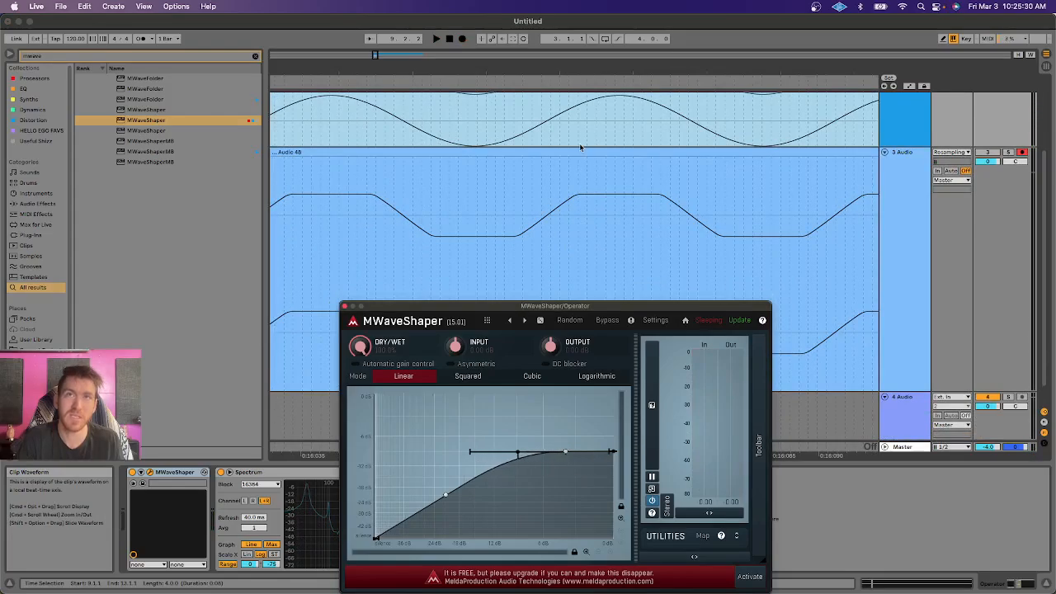
key("F9")
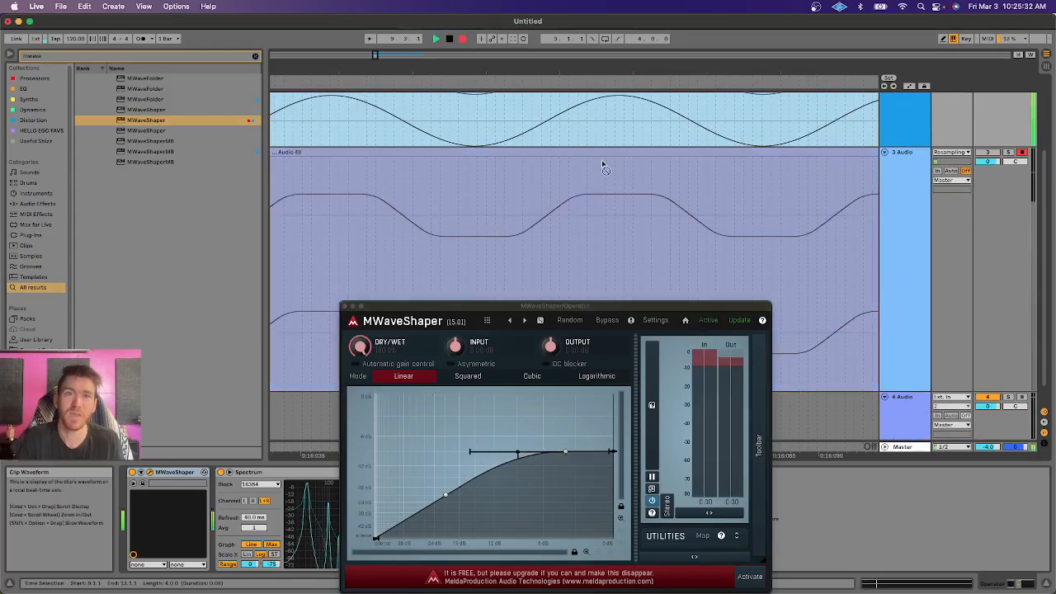
key("space")
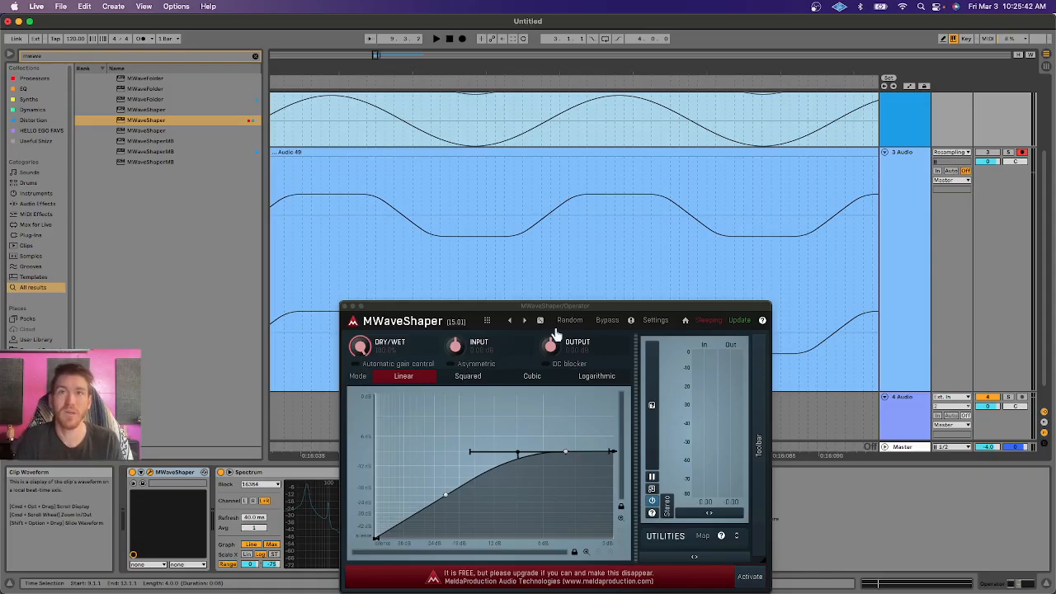
Remove the knee node, restore the end node to 0 dB output, and play the sine through the straight transfer curve
left_click_drag(538, 307, 536, 226)
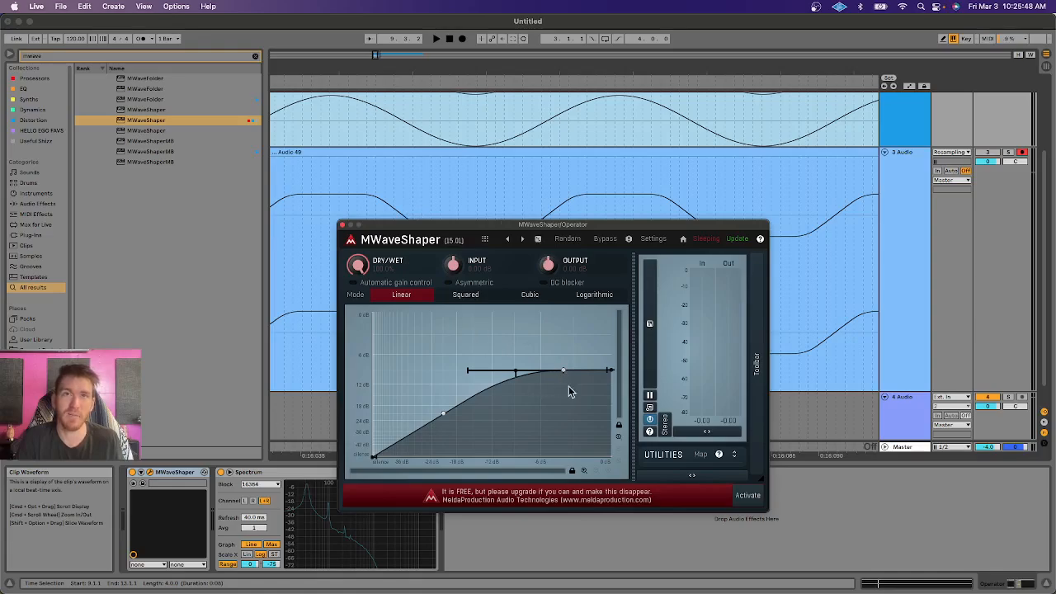
double_click(518, 373)
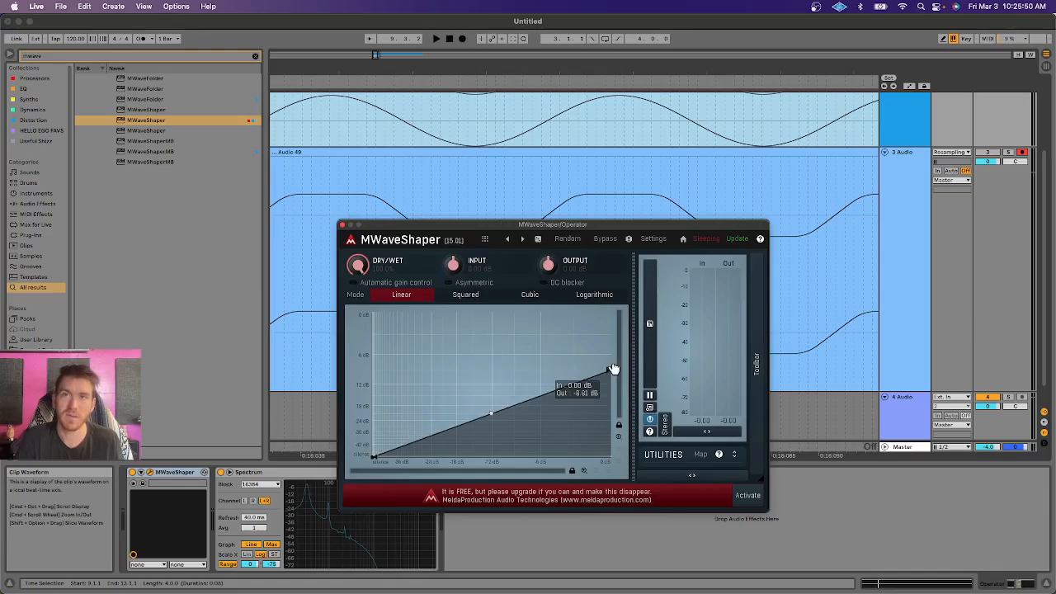
left_click_drag(610, 370, 610, 313)
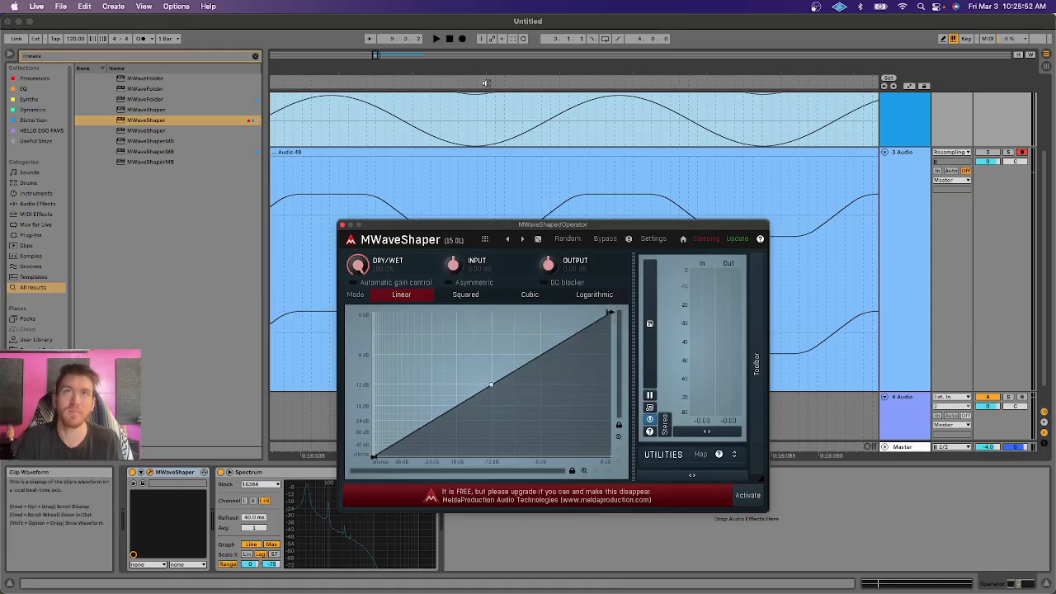
left_click(436, 39)
key("space")
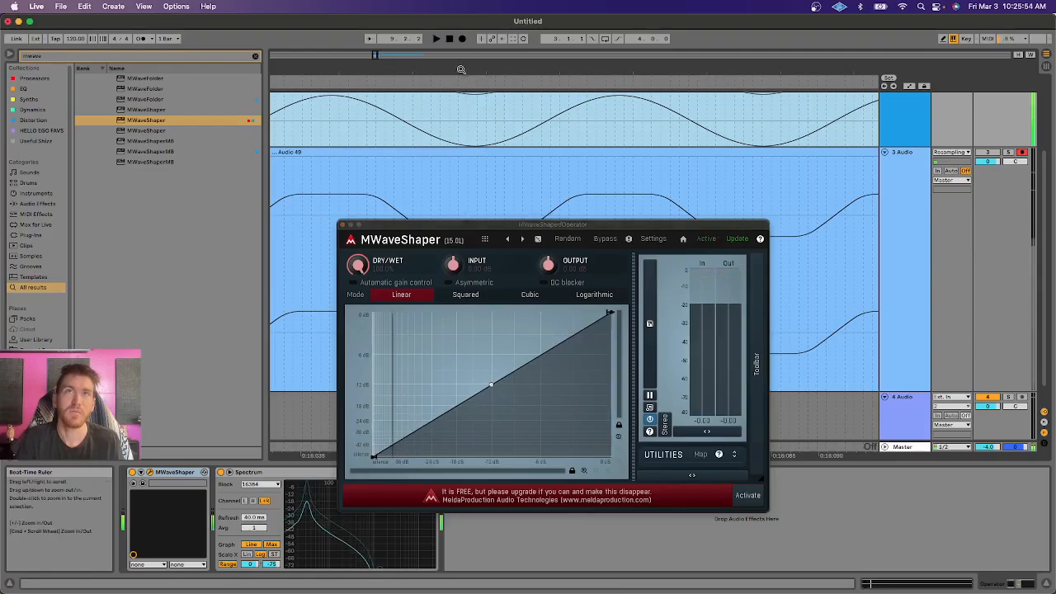
left_click_drag(460, 70, 459, 16)
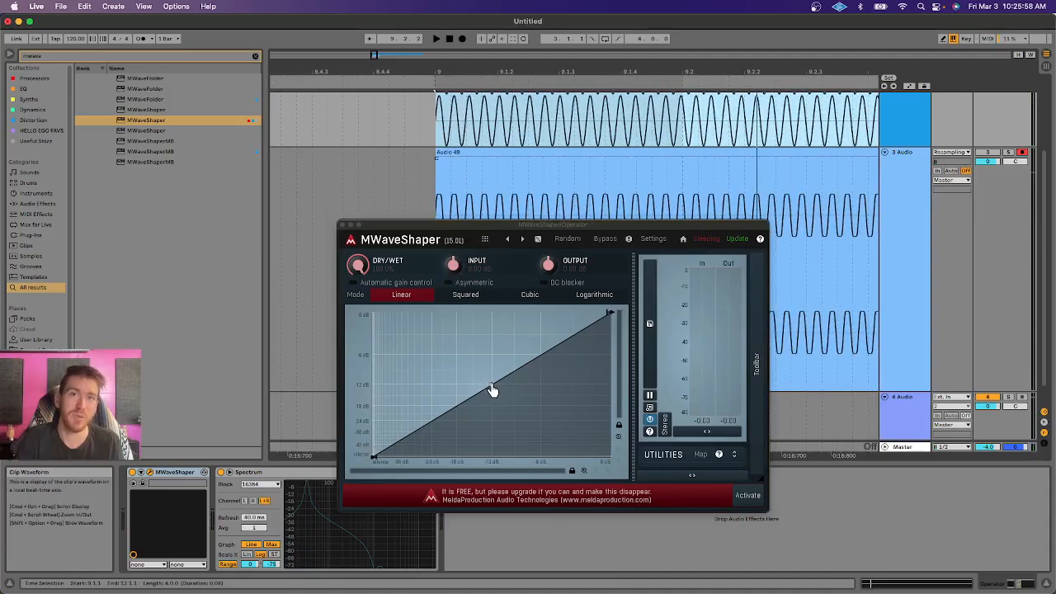
Bend the straight transfer curve upward at its midpoint into a smooth convex saturation curve
left_click_drag(492, 390, 471, 310)
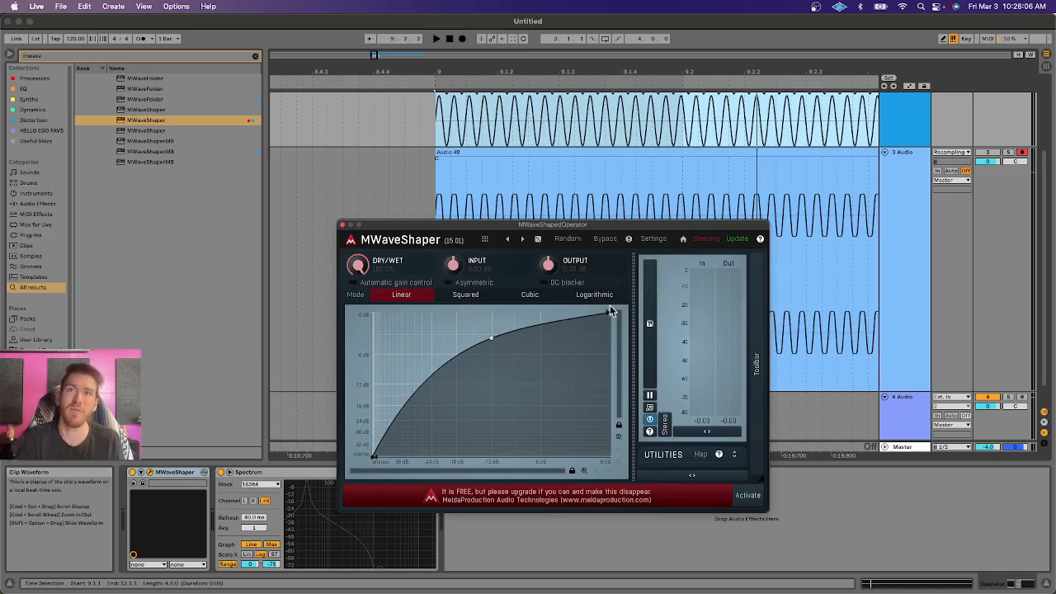
mouse_move(609, 312)
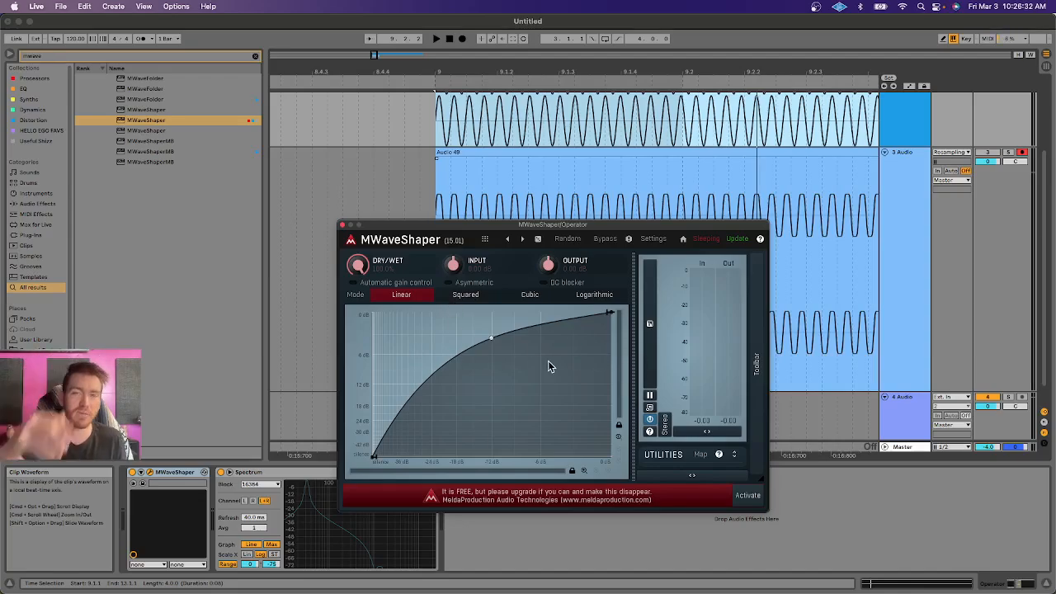
mouse_move(609, 314)
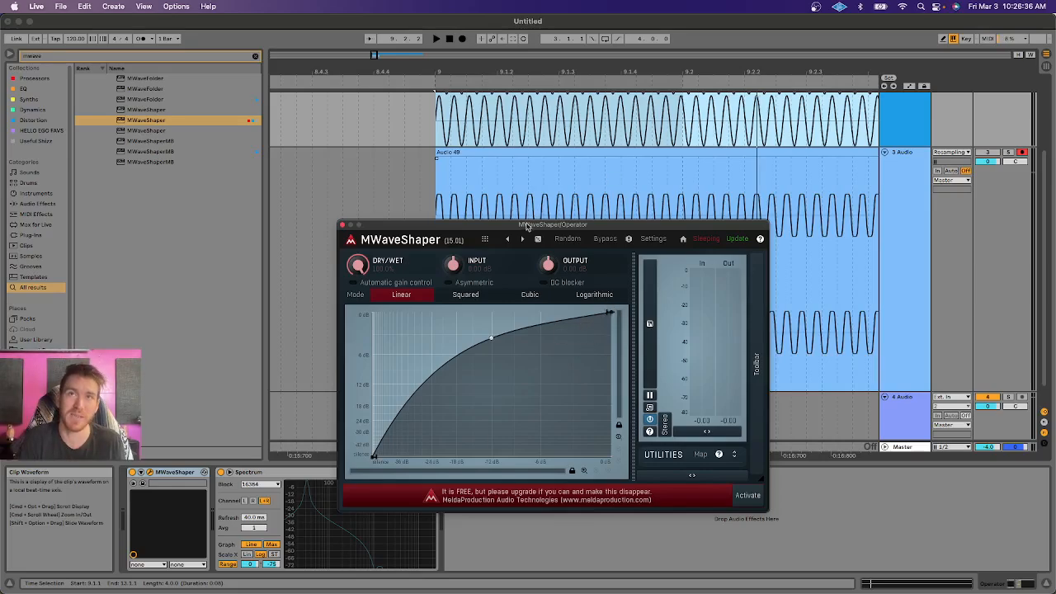
Resample the sine through the convex curve onto the 3 Audio track and inspect its harmonics in Spectrum
left_click_drag(527, 227, 524, 321)
left_click_drag(454, 64, 454, 68)
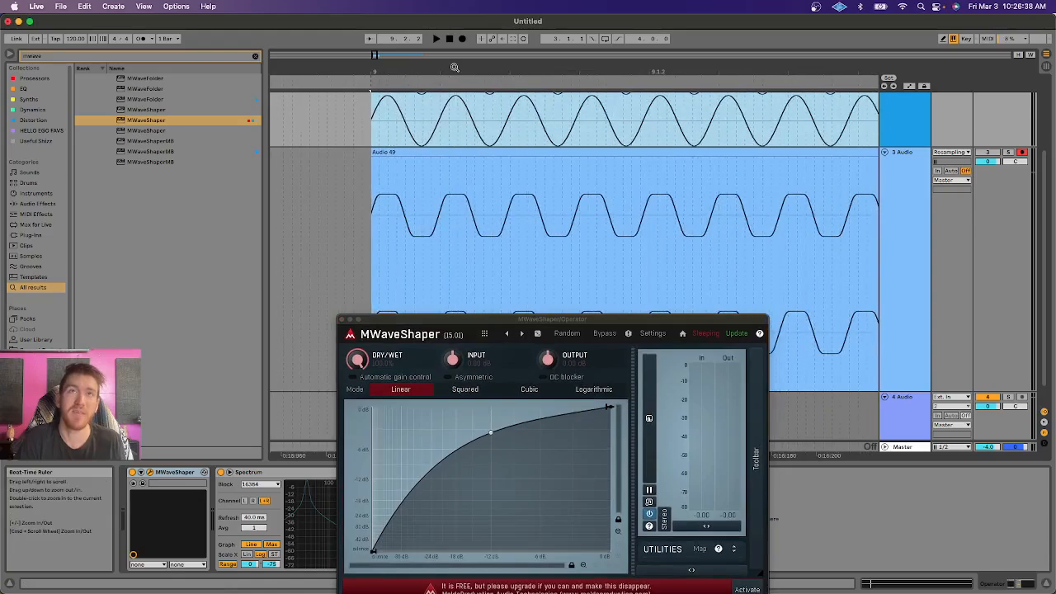
left_click(462, 39)
key("space")
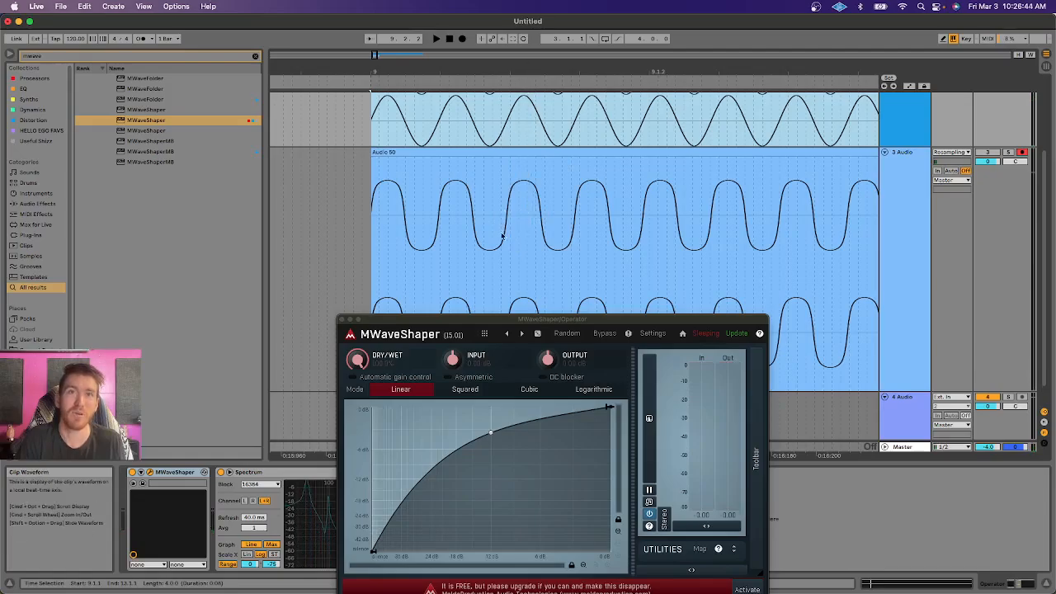
left_click_drag(482, 317, 639, 114)
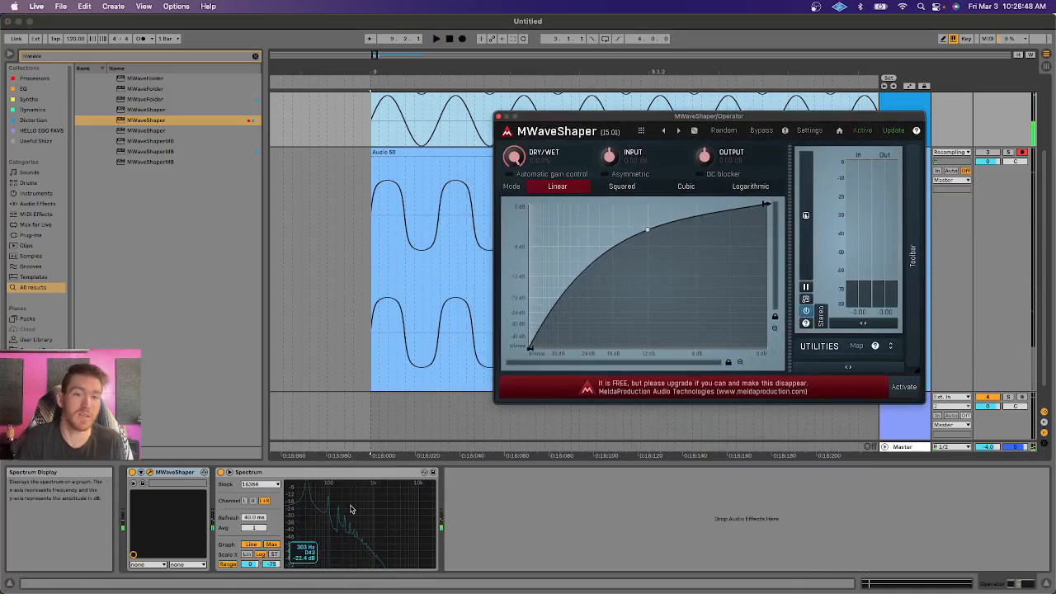
left_click_drag(569, 117, 456, 293)
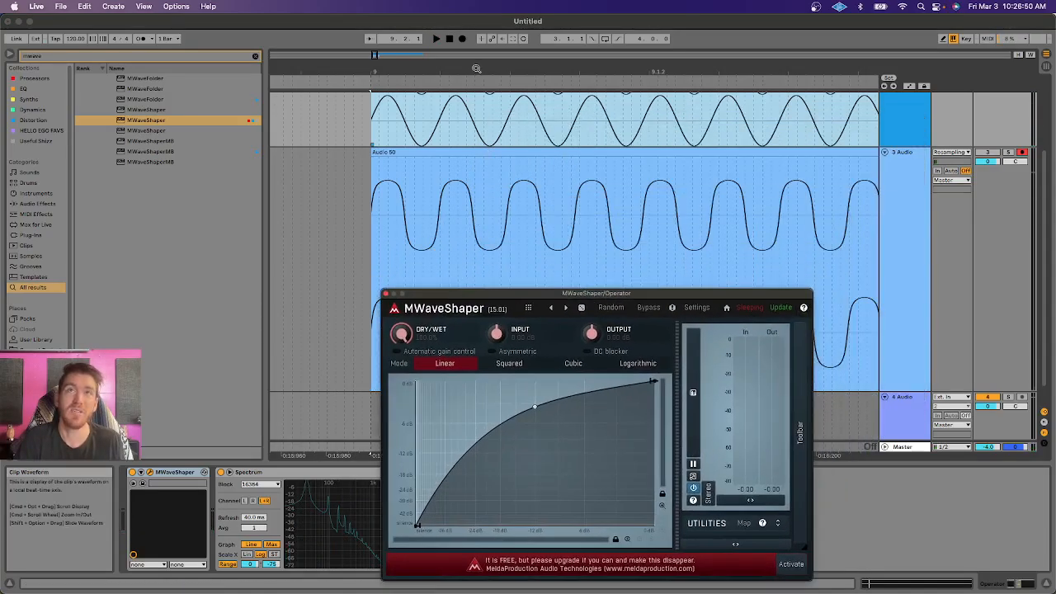
Delete both resampled clips from the 3 Audio track
left_click_drag(476, 72, 475, 34)
left_click(632, 152)
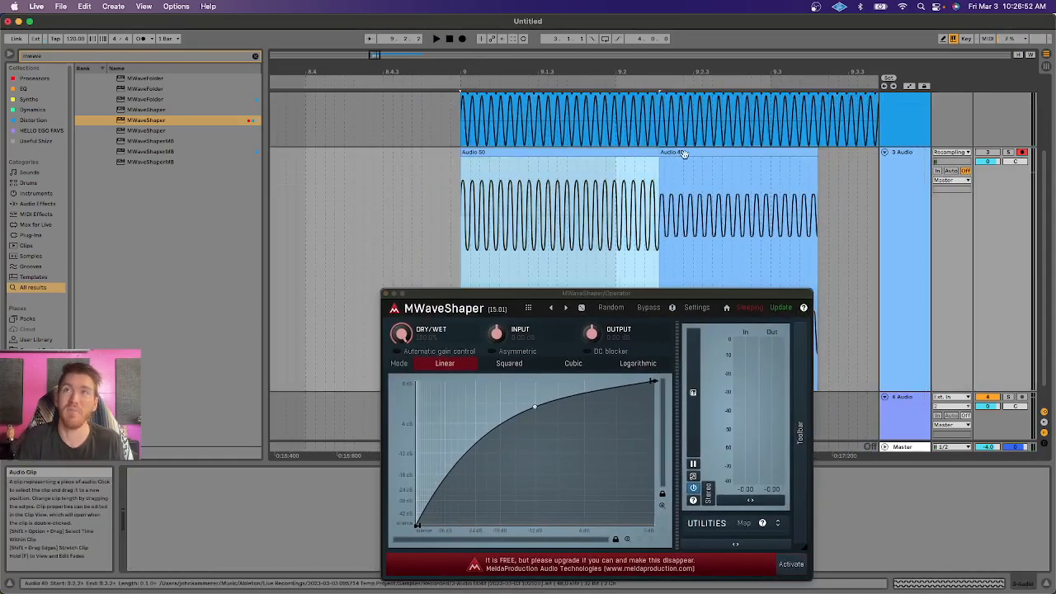
left_click(685, 152, "shift")
left_click(889, 201)
key("super+t")
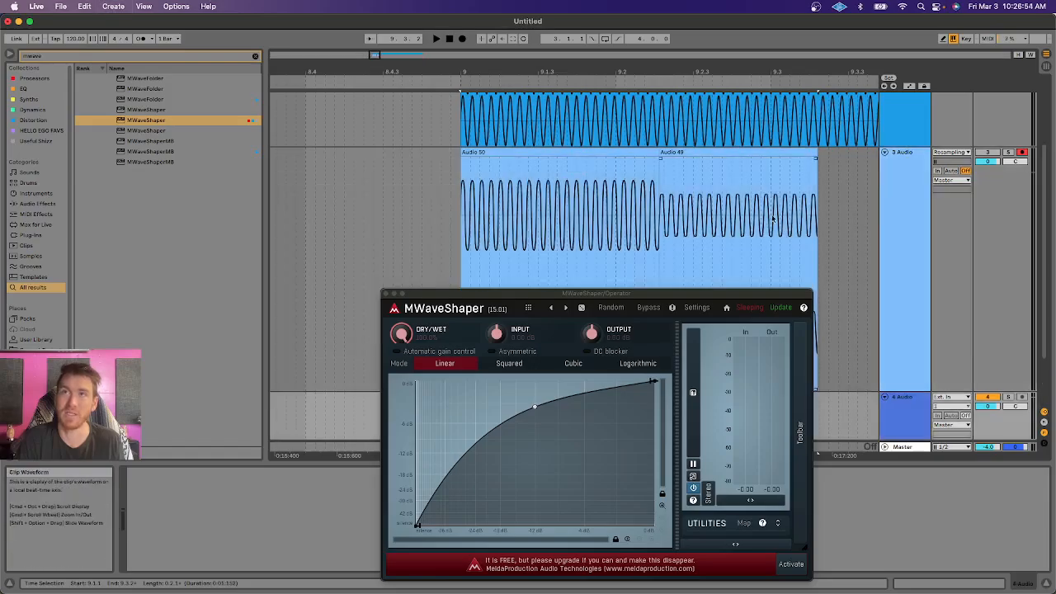
left_click_drag(731, 295, 466, 97)
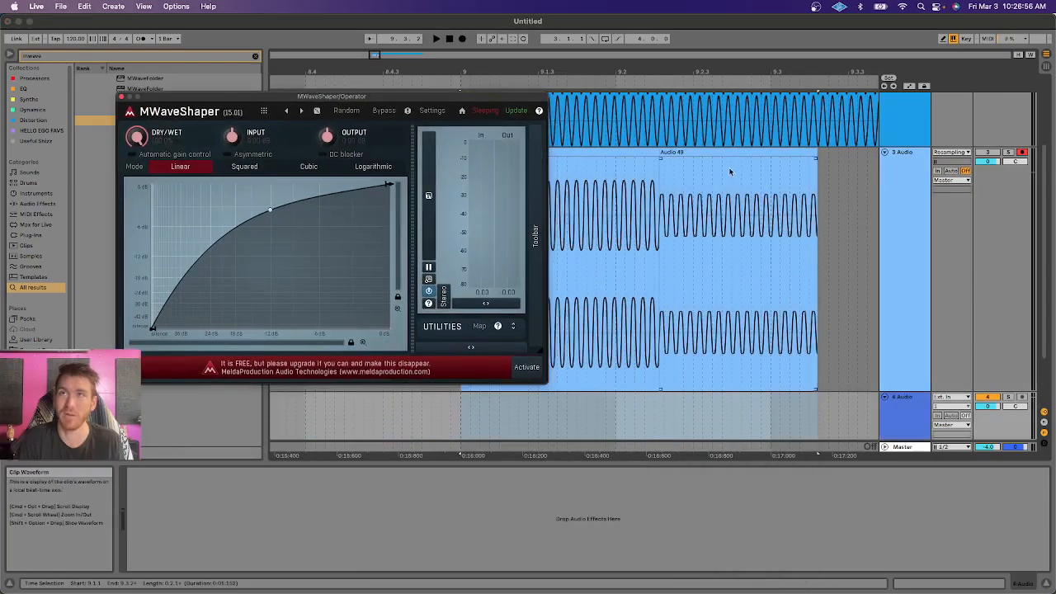
left_click(716, 160)
left_click(684, 153)
left_click(639, 152, "shift")
key("Delete")
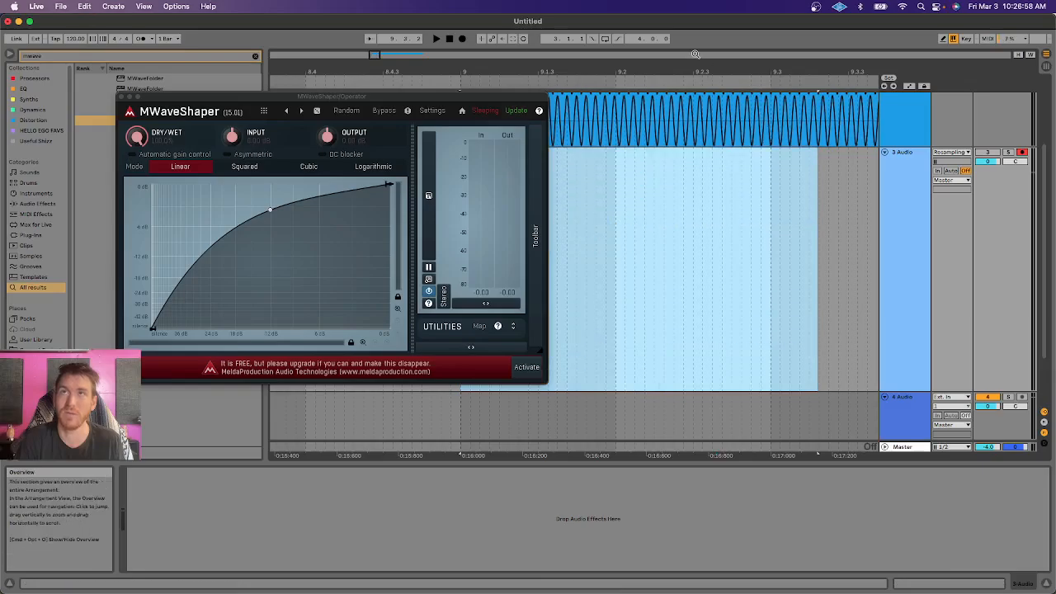
Place the insert marker at 14.4.1 in the empty part of the Operator track, past the frozen clip
left_click_drag(688, 75, 689, 72)
scroll(784, 212, "up", 3)
scroll(785, 213, "right", 10)
left_click(782, 212)
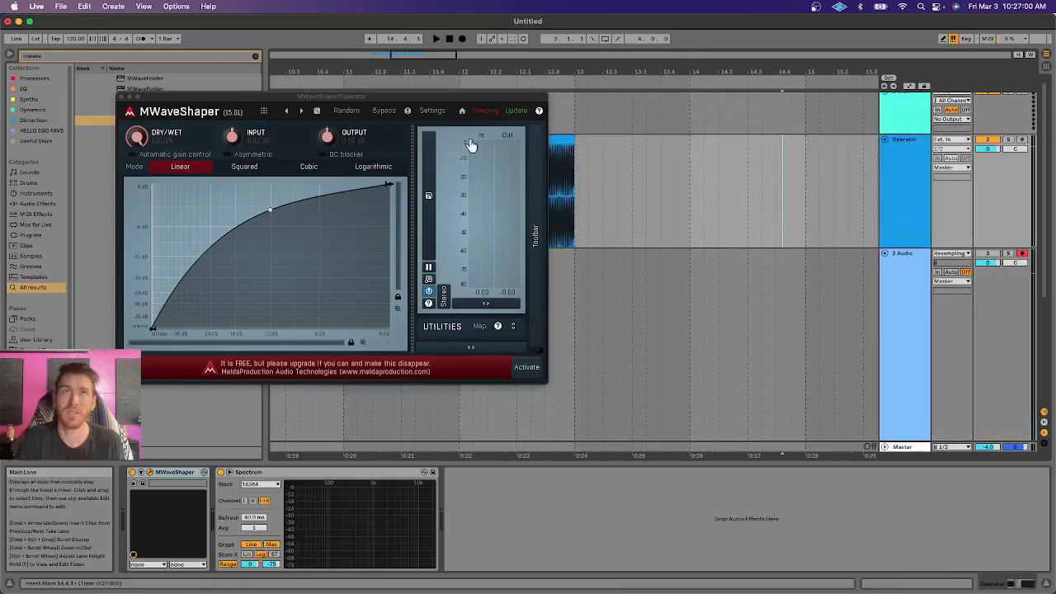
Move the MWaveShaper window clear of the browser and search the browser for a drum loop
left_click_drag(362, 97, 493, 125)
key("super+f")
type("d")
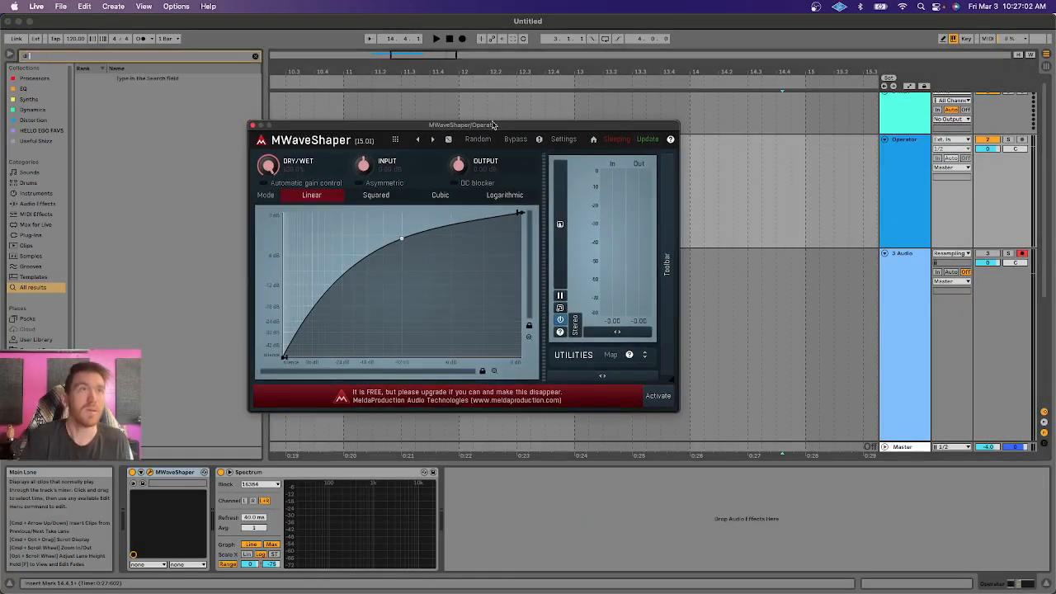
type("rum lop")
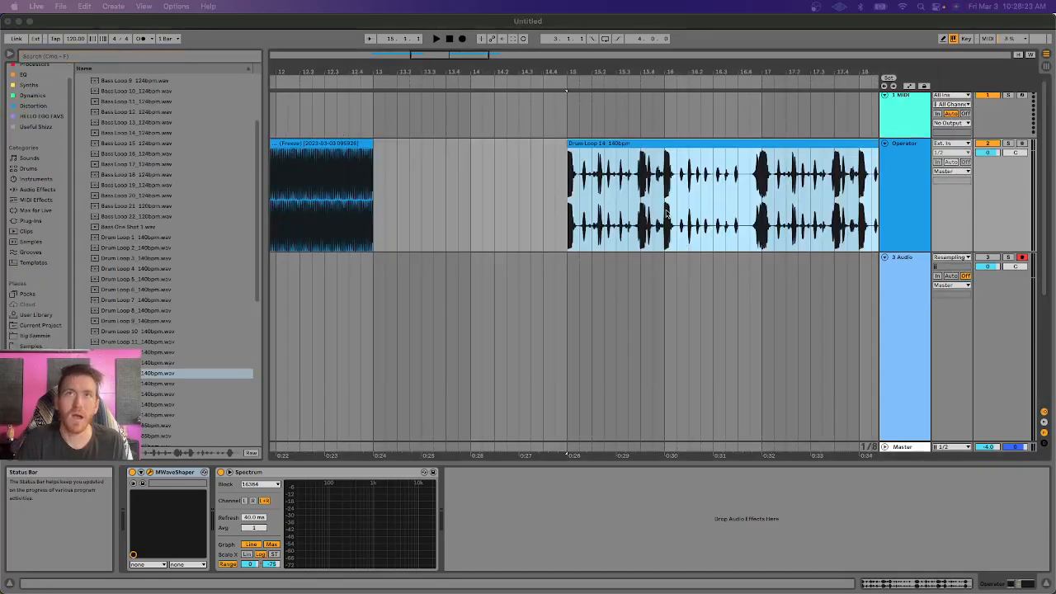
Play Drum Loop 14_140bpm on the Operator track through the convex MWaveShaper curve
left_click(667, 213)
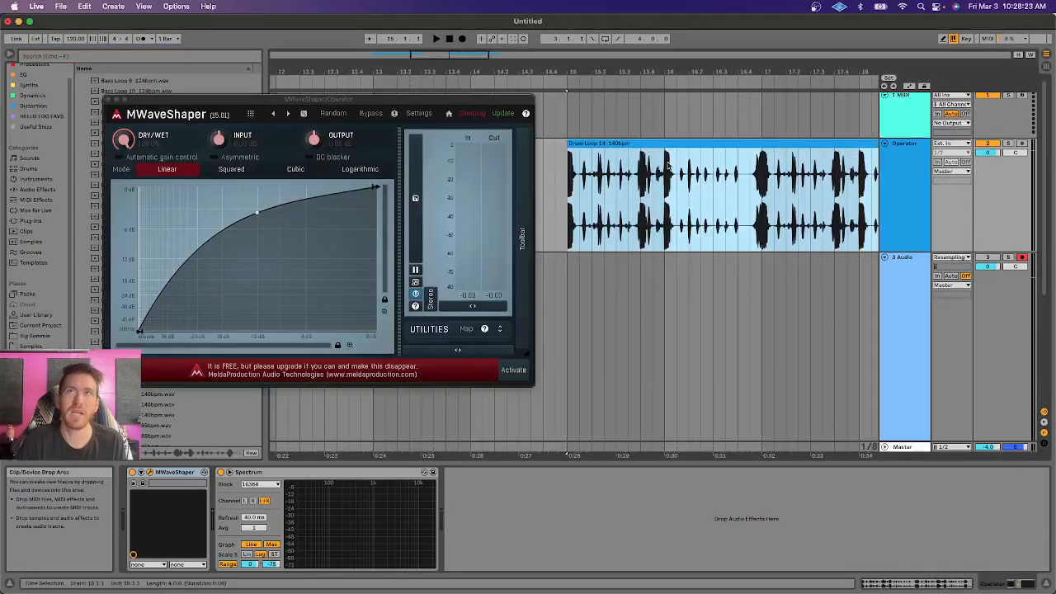
key("space")
key("space")
mouse_move(625, 72)
left_mouse_down()
mouse_move(625, 50)
mouse_move(624, 92)
left_mouse_up()
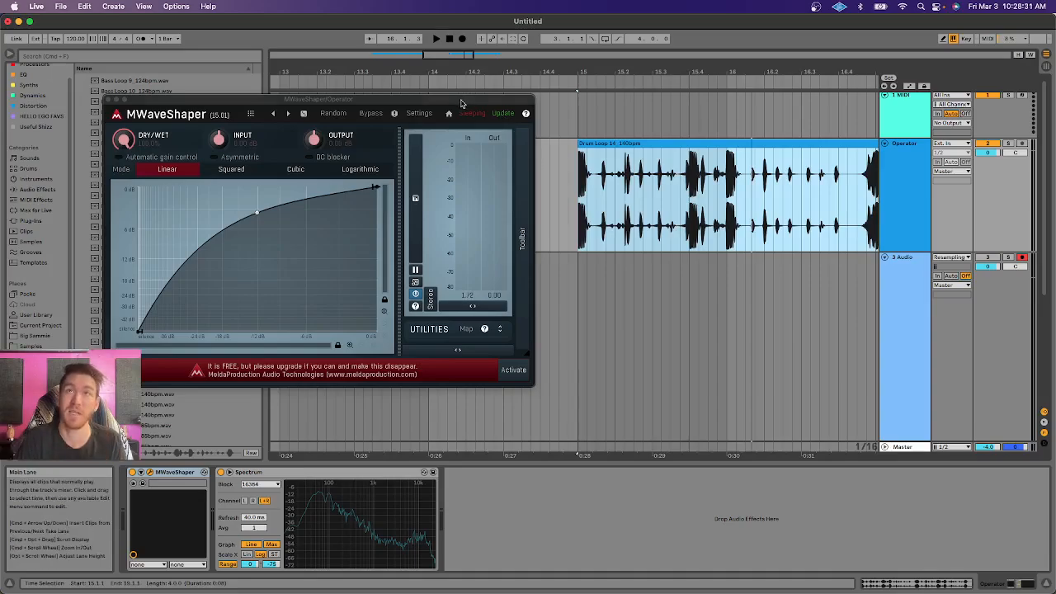
Close the MWaveShaper window and switch to the Patreon membership page in the Brave browser
left_click_drag(470, 98, 706, 285)
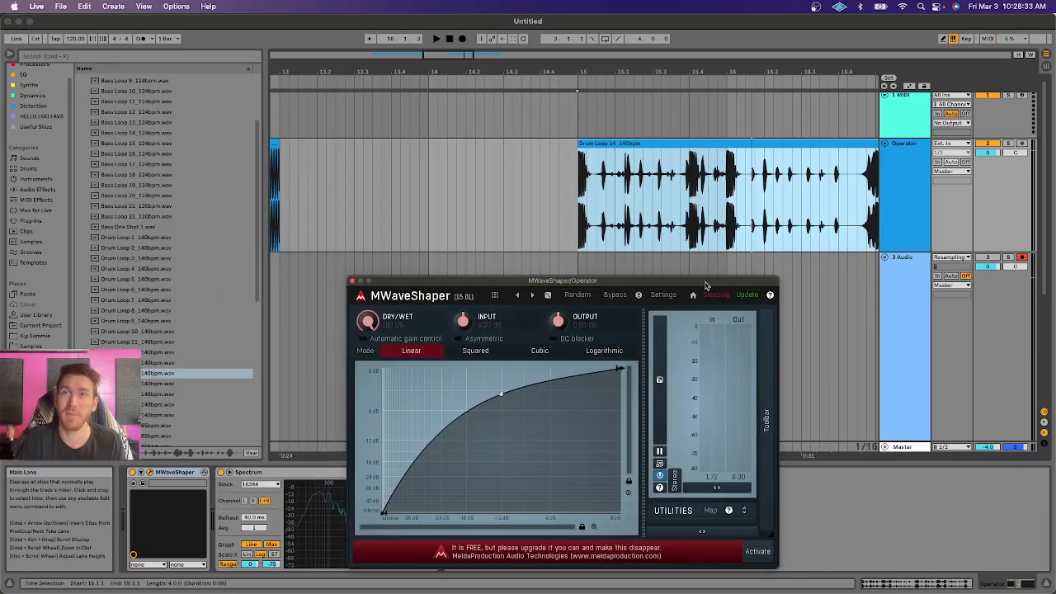
left_click(355, 284)
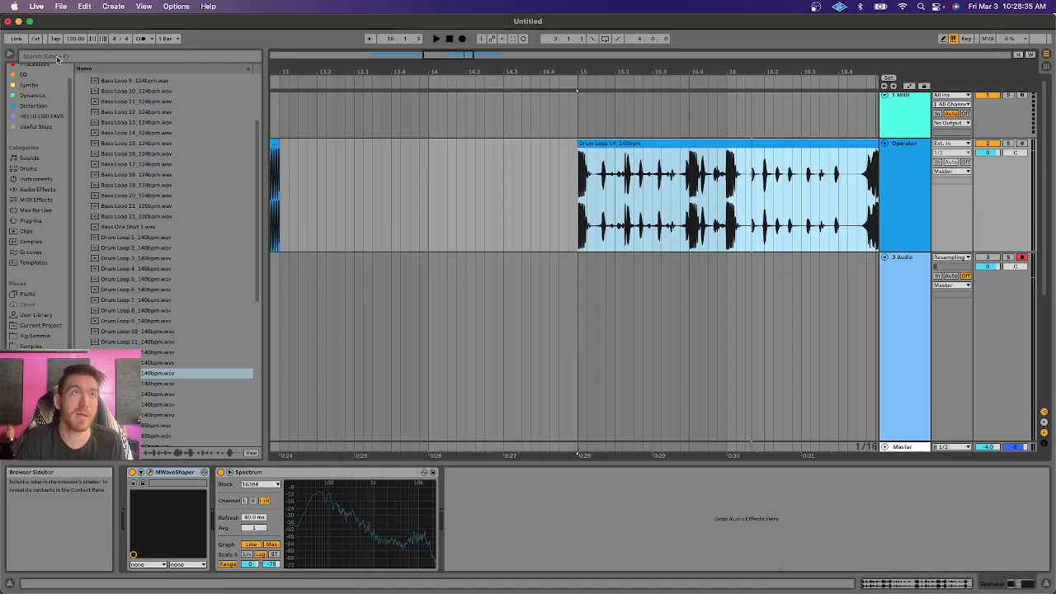
left_click(20, 22)
Read through the Hello Ego Patreon membership tiers, from Tier 1 to Tier 6, and return to the first ones
scroll(750, 274, "up", 5)
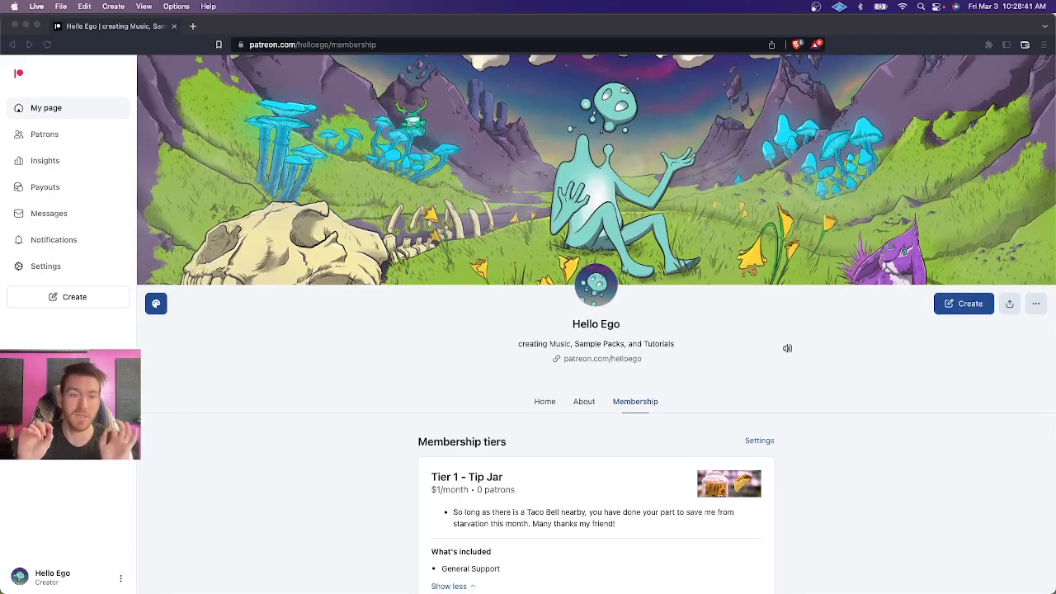
scroll(787, 349, "down", 5)
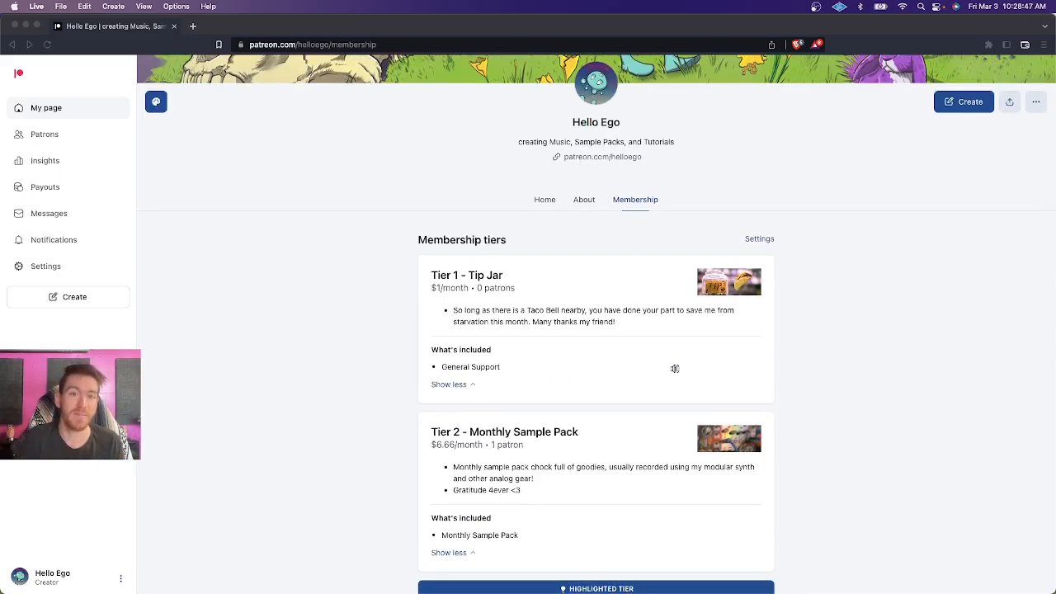
scroll(589, 306, "up", 2)
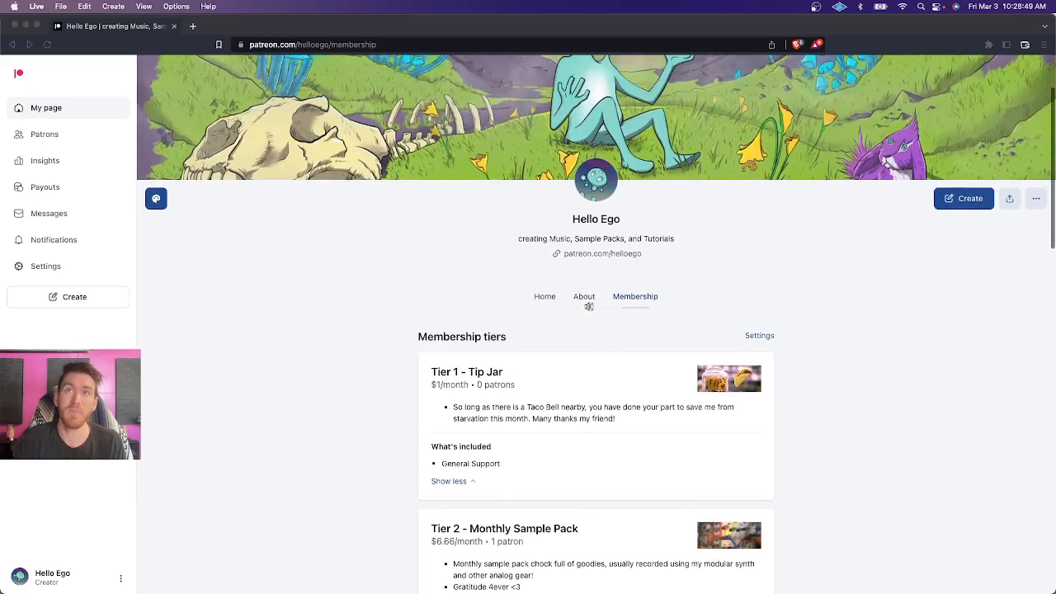
scroll(588, 306, "down", 3)
scroll(588, 306, "down", 3)
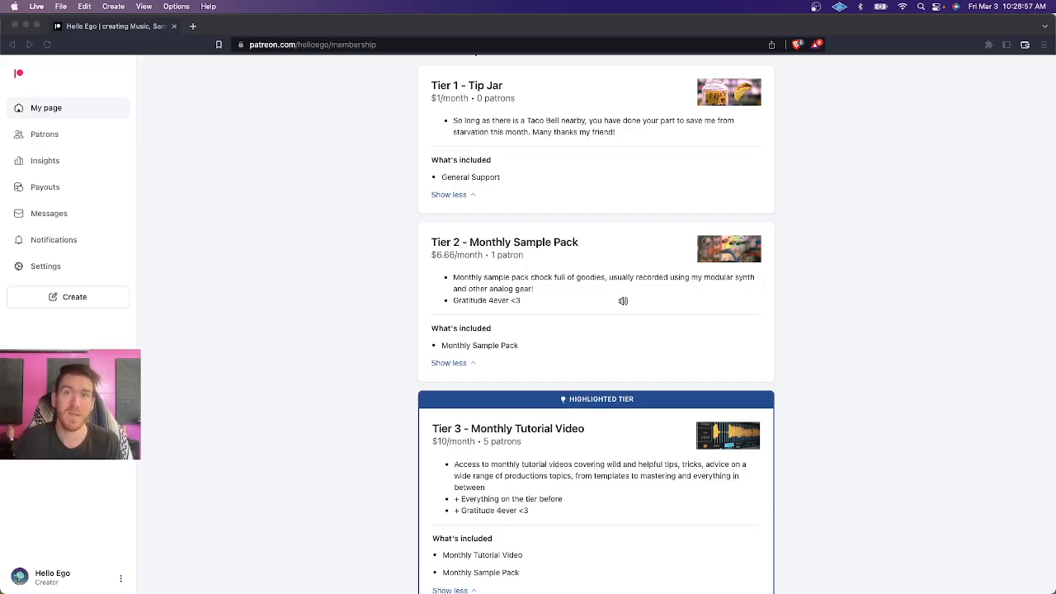
scroll(623, 301, "down", 7)
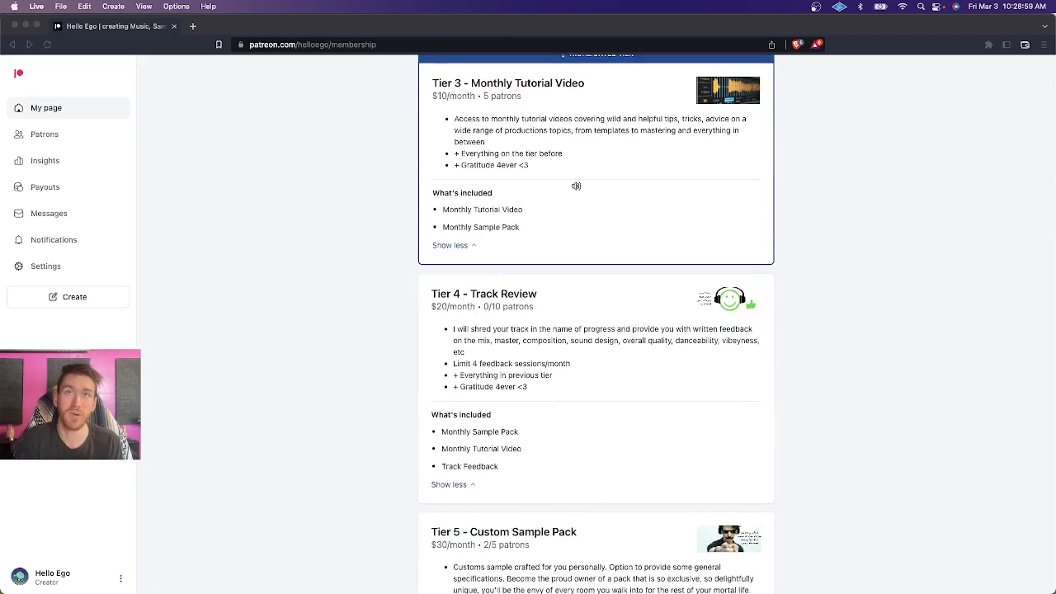
scroll(576, 186, "down", 3)
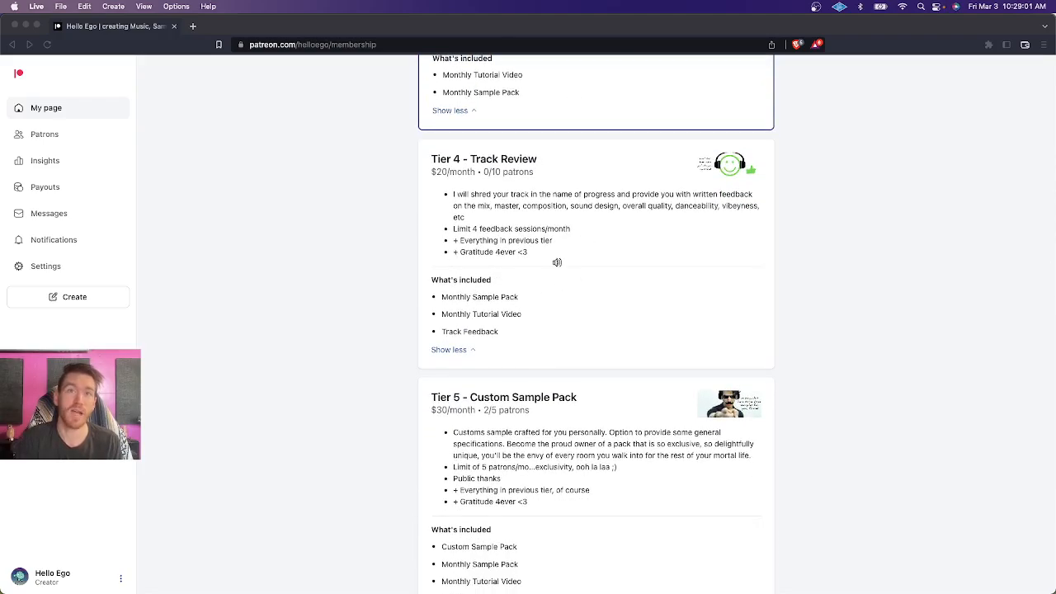
scroll(557, 262, "down", 4)
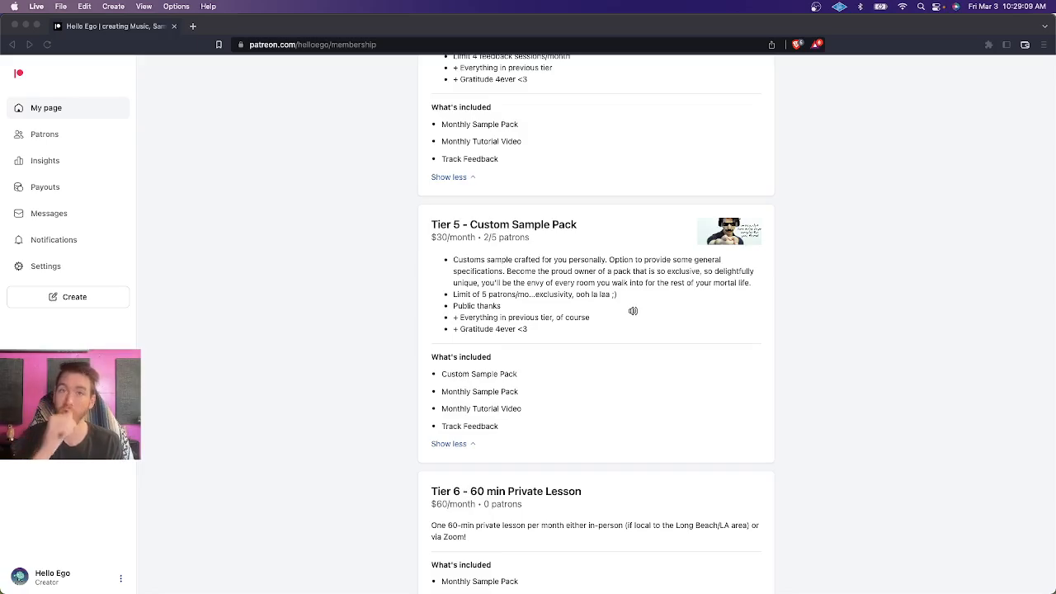
scroll(633, 310, "down", 3)
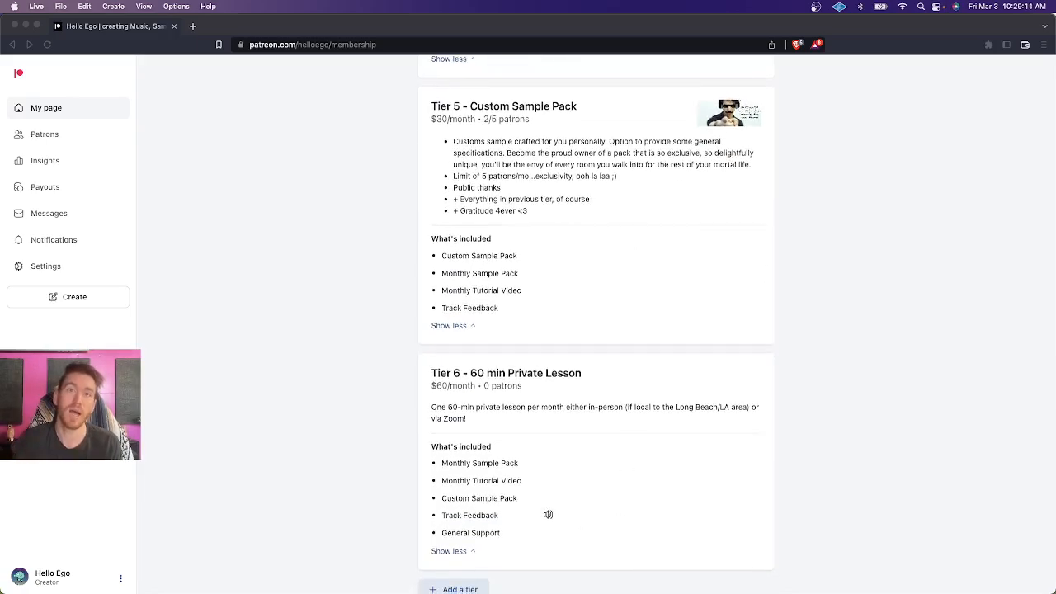
scroll(548, 514, "up", 20)
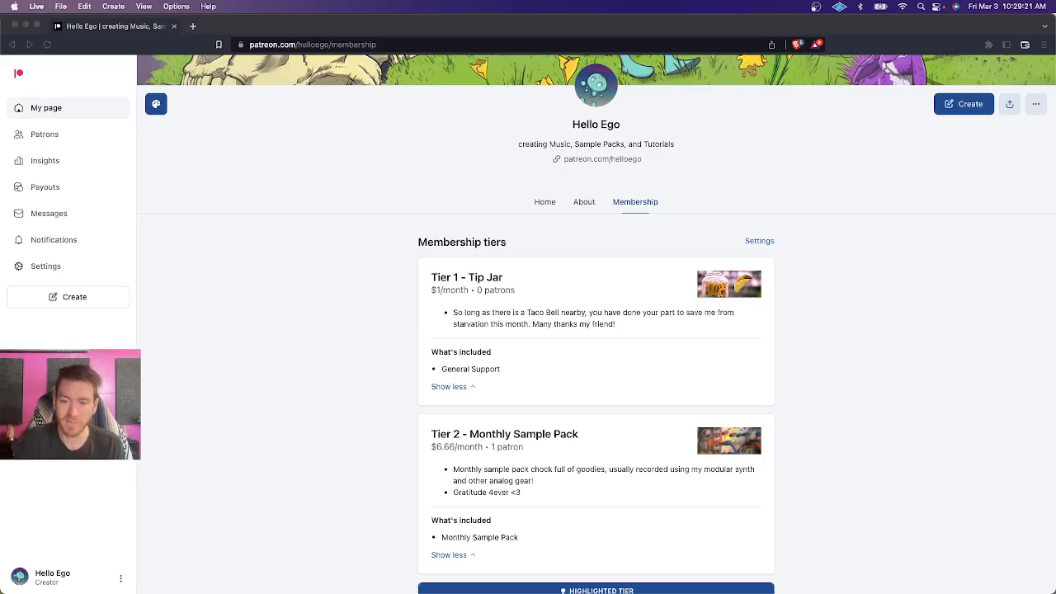
Switch back to Ableton Live, show the whole drum loop in the arrangement and reopen the MWaveShaper window
key("super+Tab")
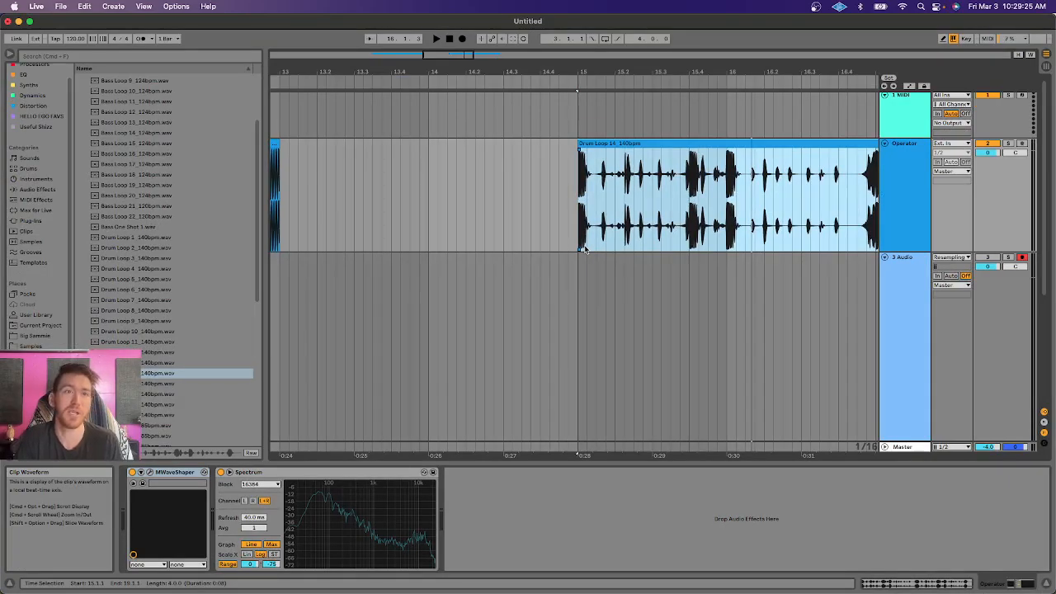
left_click_drag(609, 73, 606, 40)
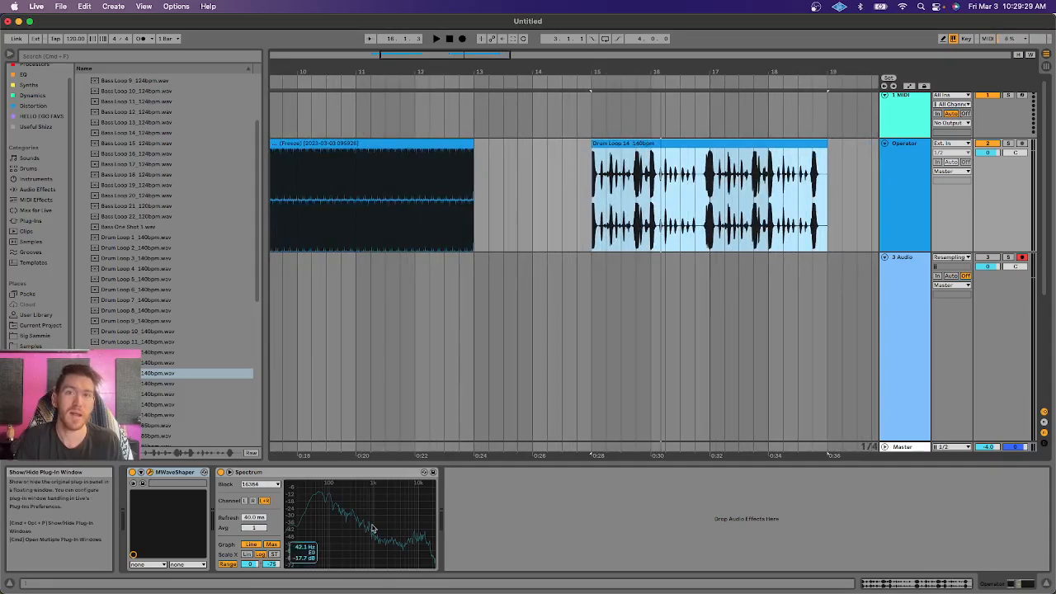
left_click(204, 472)
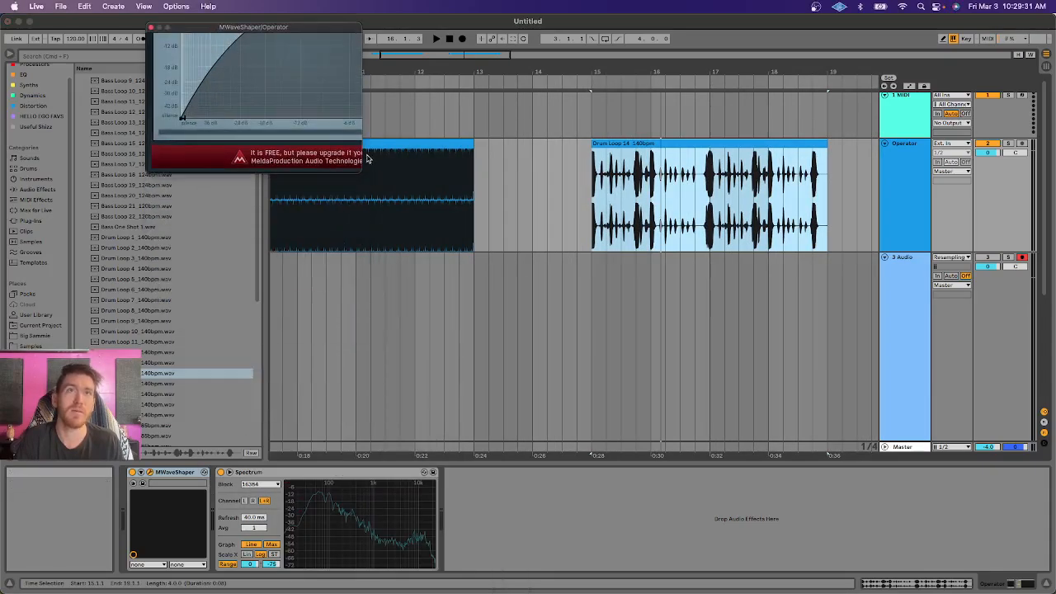
Try to enlarge the cropped MWaveShaper window, close the MeldaProduction web page and switch back to Ableton Live
left_click_drag(358, 165, 359, 176)
left_click(352, 196)
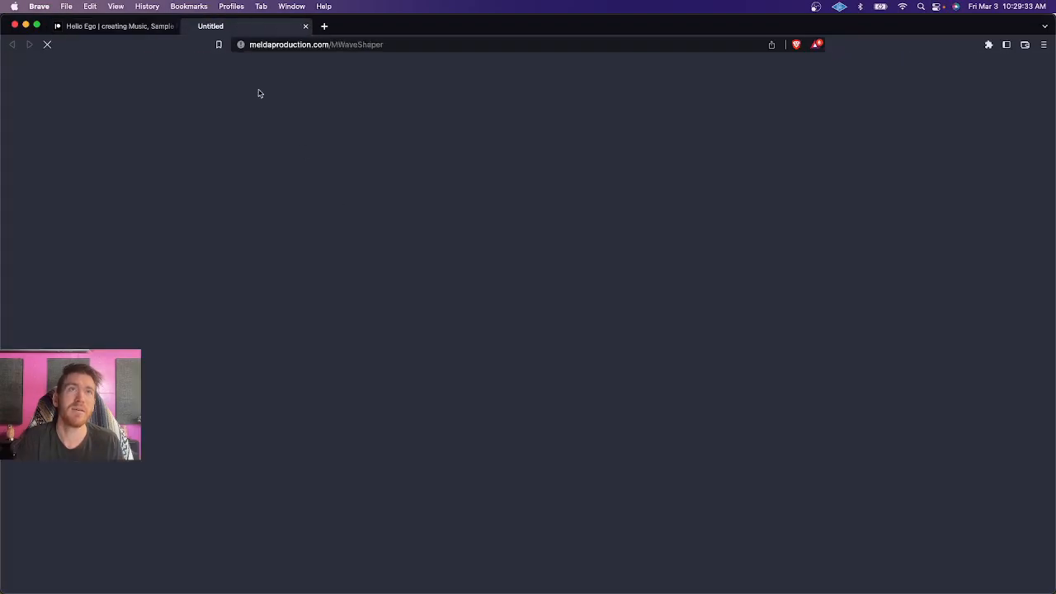
left_click(306, 26)
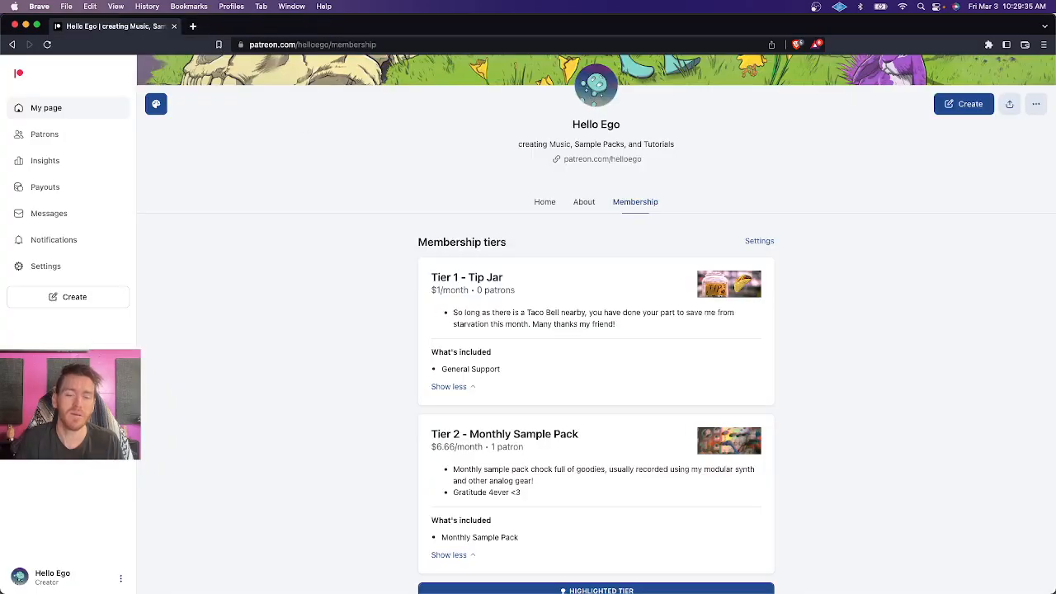
key("super+Tab")
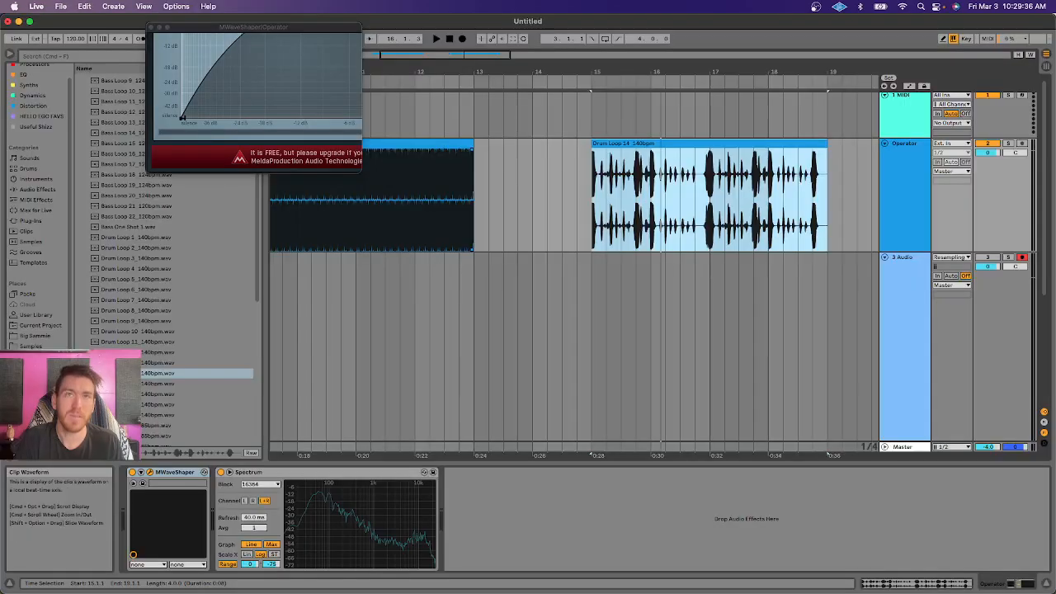
Delete the MWaveShaper device from the Operator track and undo the deletion to reload its plug-in window
left_click(172, 473)
key("Delete")
key("super+z")
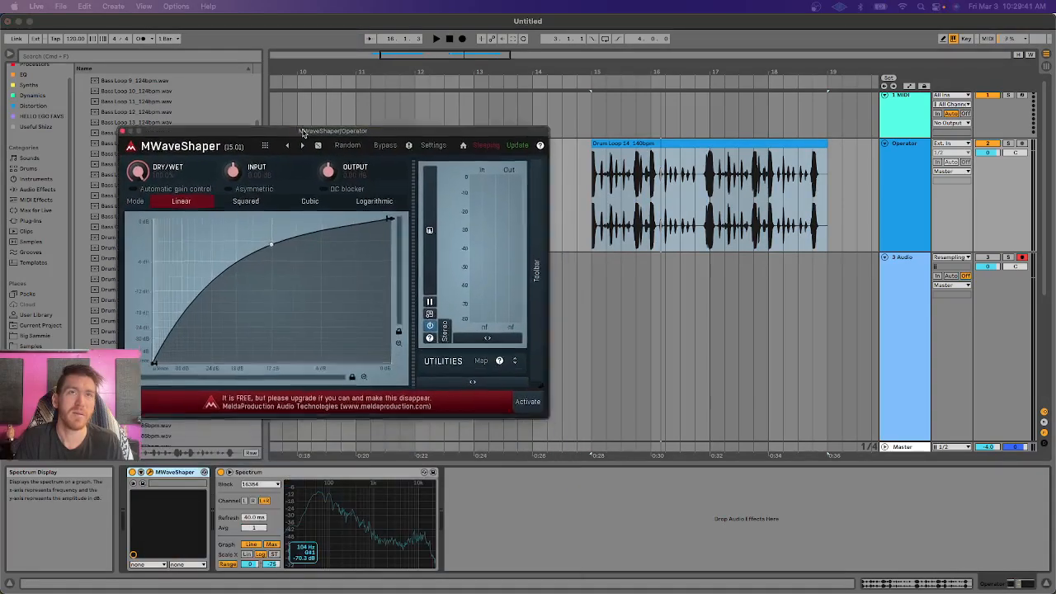
Straighten MWaveShaper's transfer curve to 0% bend and play the drum loop through it
left_click_drag(270, 244, 302, 326)
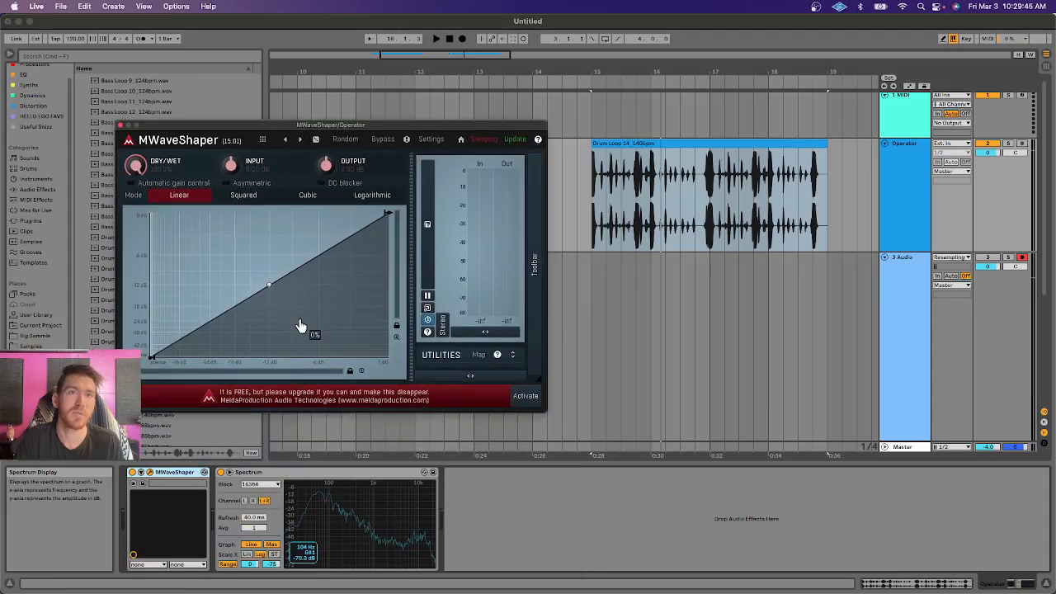
left_click(622, 144)
key("space")
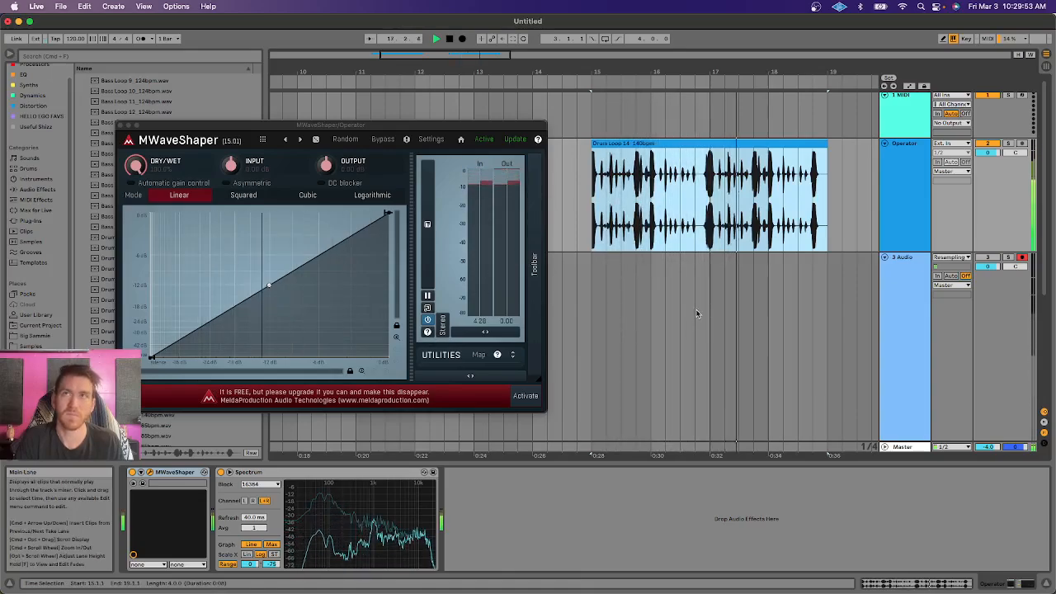
key("space")
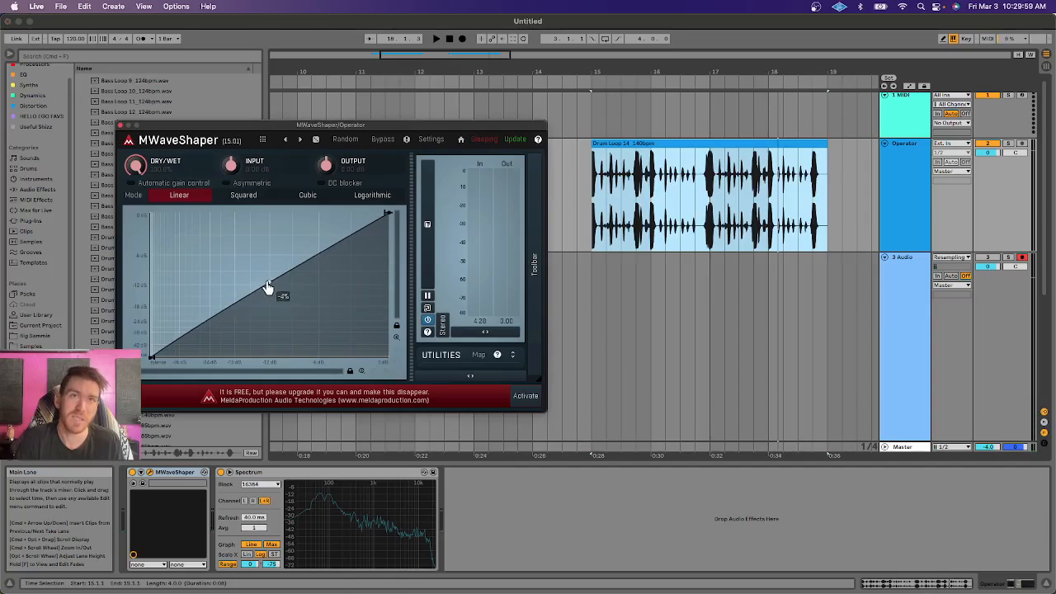
Bend the transfer curve upward at its midpoint into a convex saturation curve and play the drum loop through it
left_click_drag(267, 287, 254, 204)
key("space")
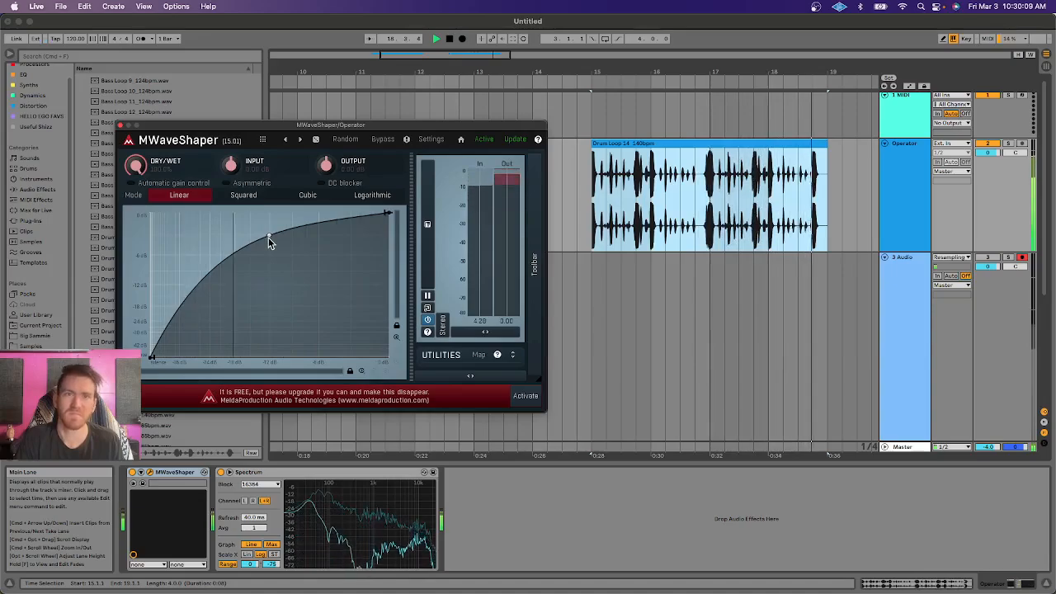
key("space")
Resample the drum loop from bar 15 through the convex curve onto the 3 Audio track
left_click_drag(605, 69, 719, 70)
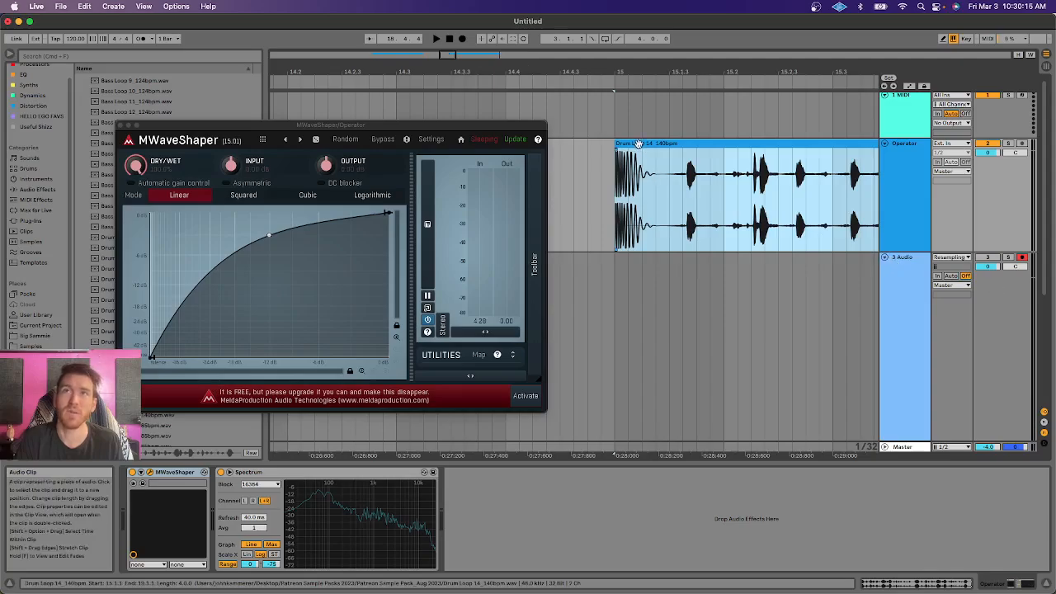
left_click(462, 39)
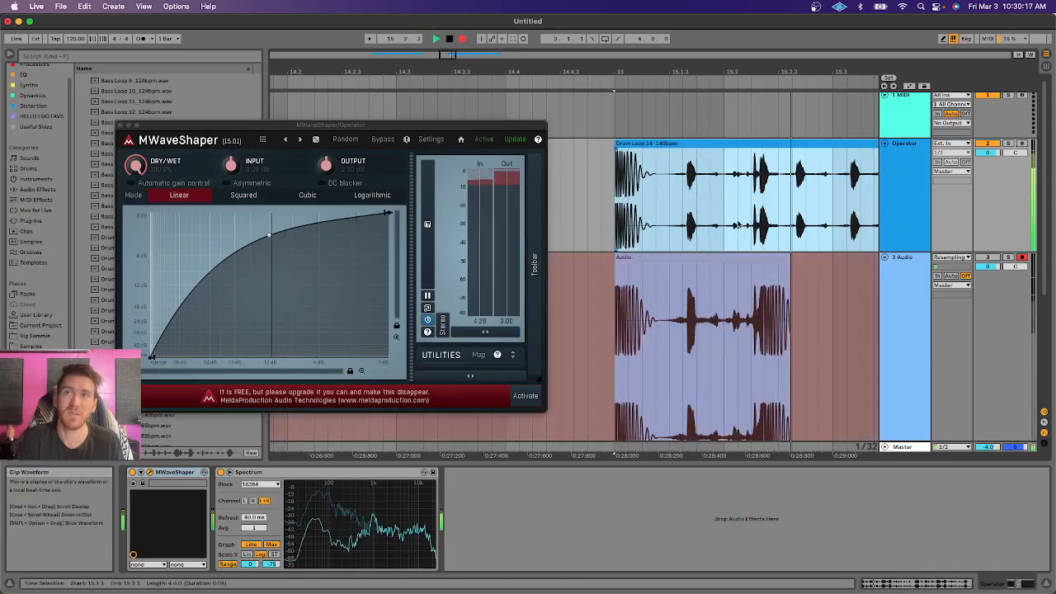
scroll(730, 260, "down", 2)
scroll(729, 260, "down", 1)
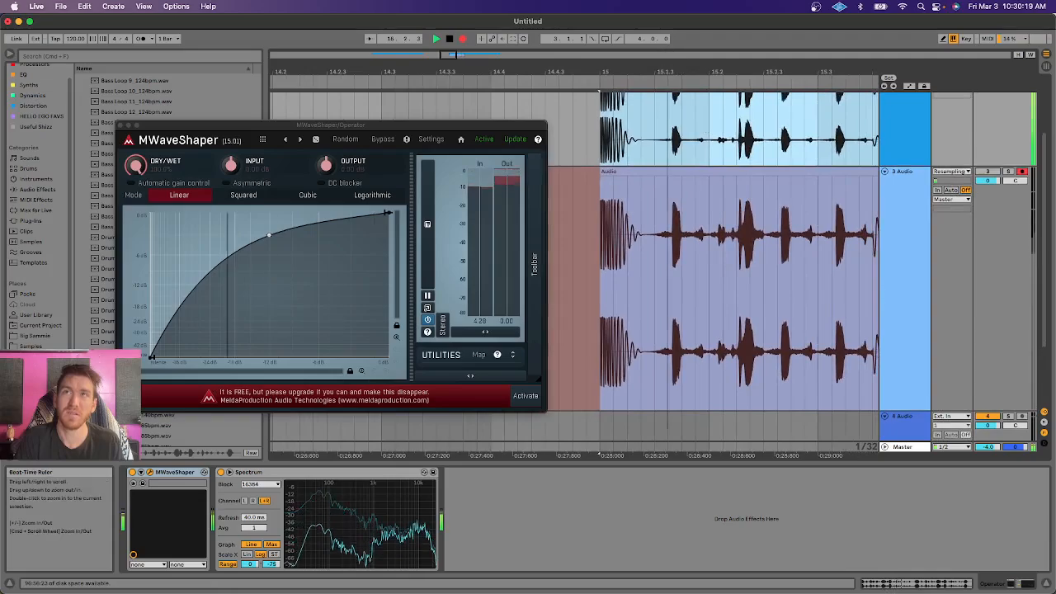
mouse_move(650, 455)
left_mouse_down()
mouse_move(650, 388)
mouse_move(649, 455)
left_mouse_up()
key("space")
Compare the resampled clip's waveform with the original drum loop, looking closely at the opening kick and its quiet tail
left_click_drag(625, 255, 731, 254)
scroll(733, 254, "left", 2)
scroll(733, 254, "left", 5)
left_click_drag(678, 71, 741, 157)
scroll(705, 173, "up", 2)
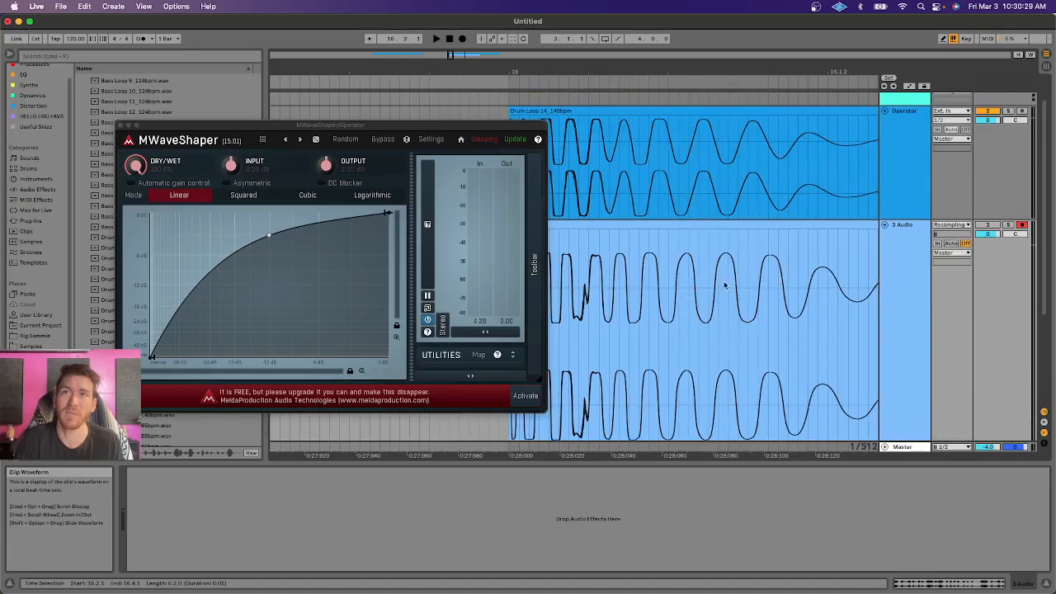
scroll(725, 286, "right", 6)
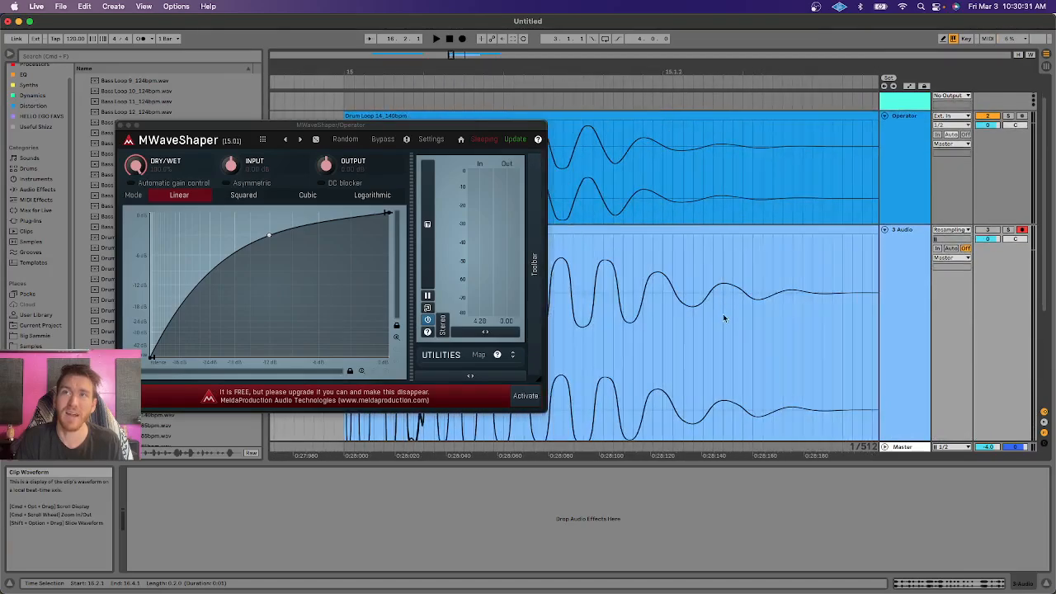
scroll(719, 292, "right", 10)
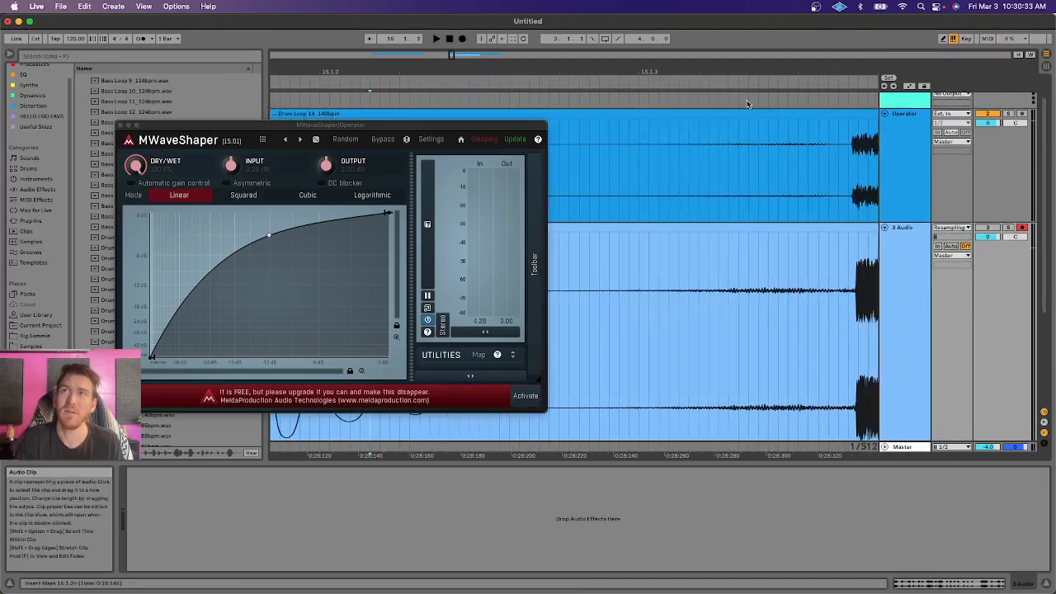
left_click_drag(728, 76, 729, 16)
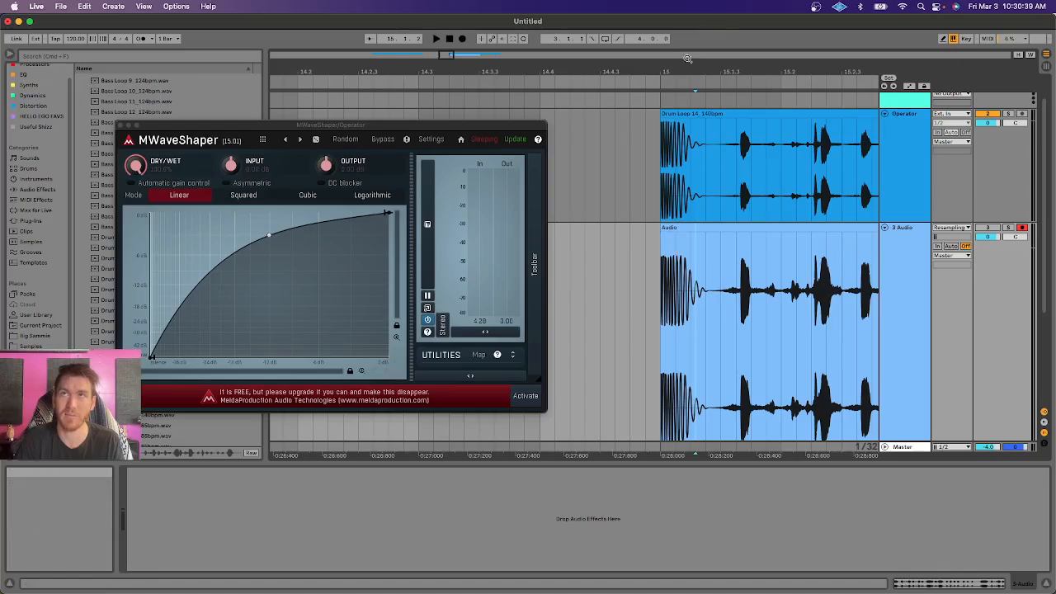
left_click_drag(678, 73, 678, 17)
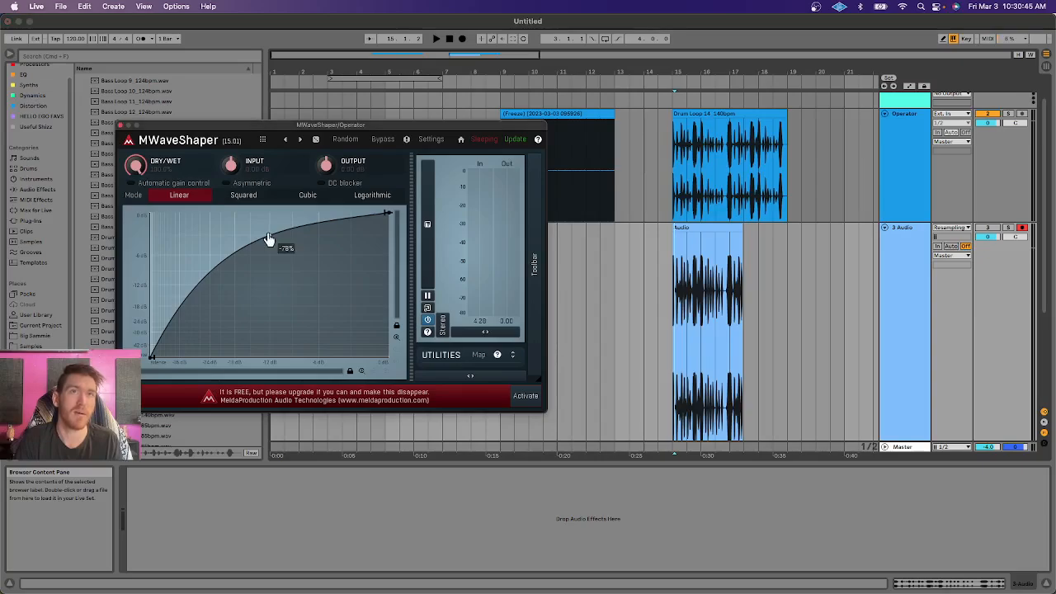
Bend the convex transfer curve slightly further upward and delete the resampled clip from the 3 Audio track
left_click_drag(267, 233, 267, 228)
left_click(711, 228)
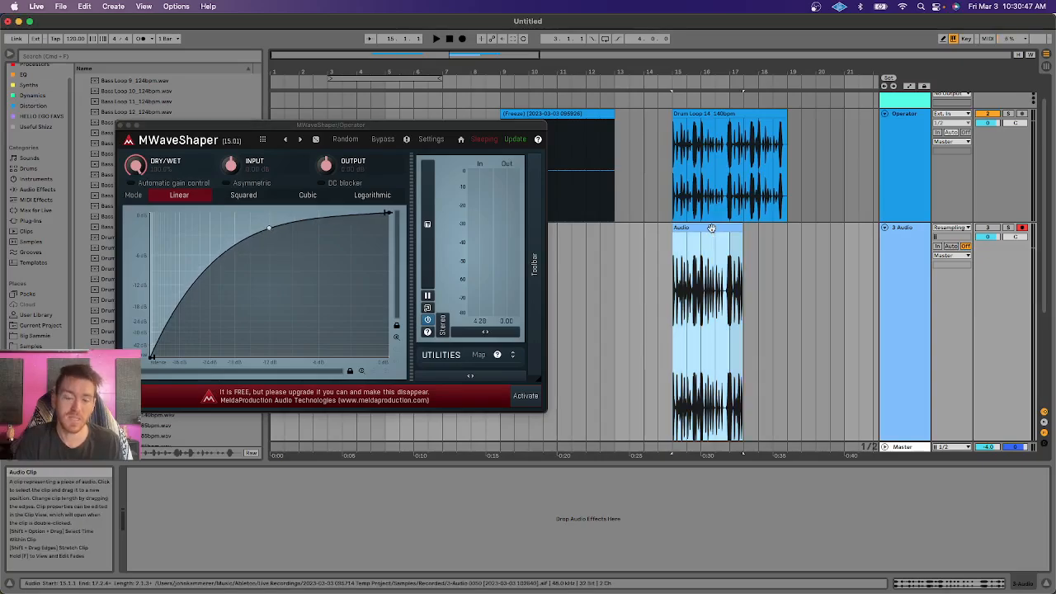
key("Delete")
Bend the transfer curve downward at its midpoint into a concave shape and resample the drum loop from bar 15 onto the 3 Audio track
left_click(699, 113)
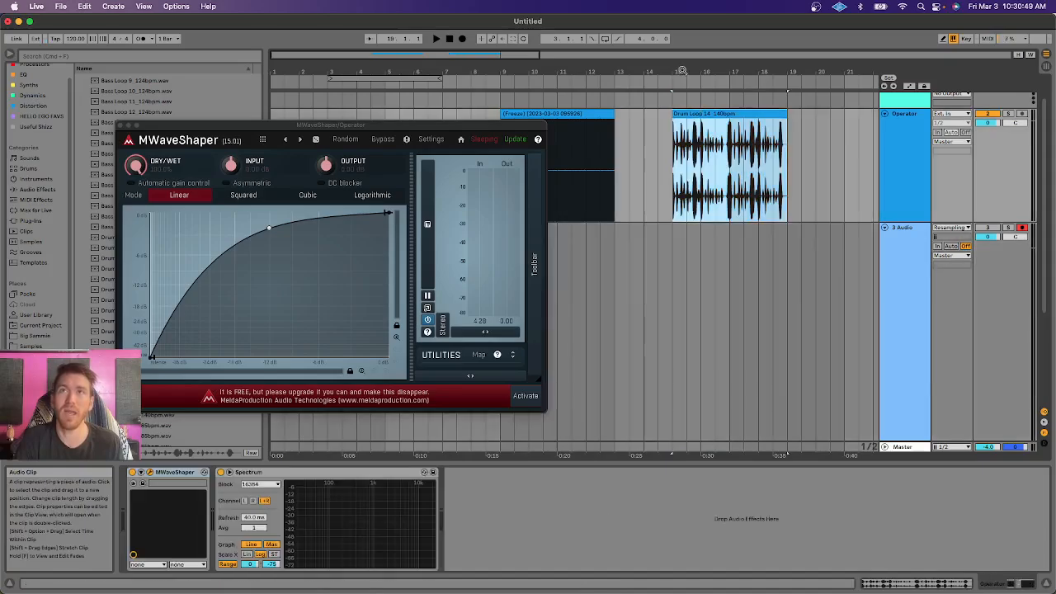
left_click_drag(682, 72, 682, 145)
left_click_drag(272, 229, 266, 375)
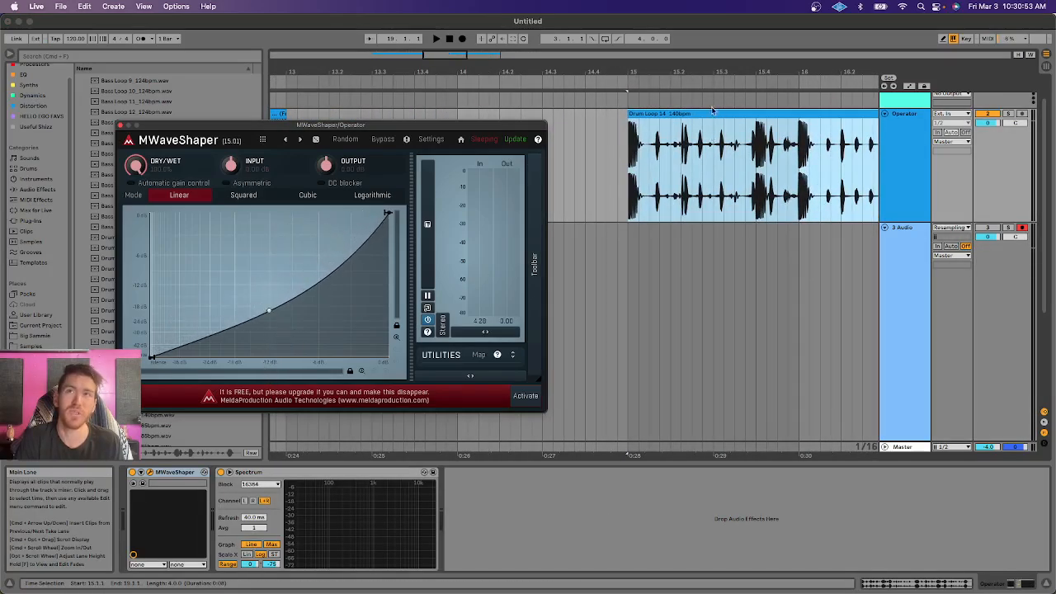
left_click(462, 39)
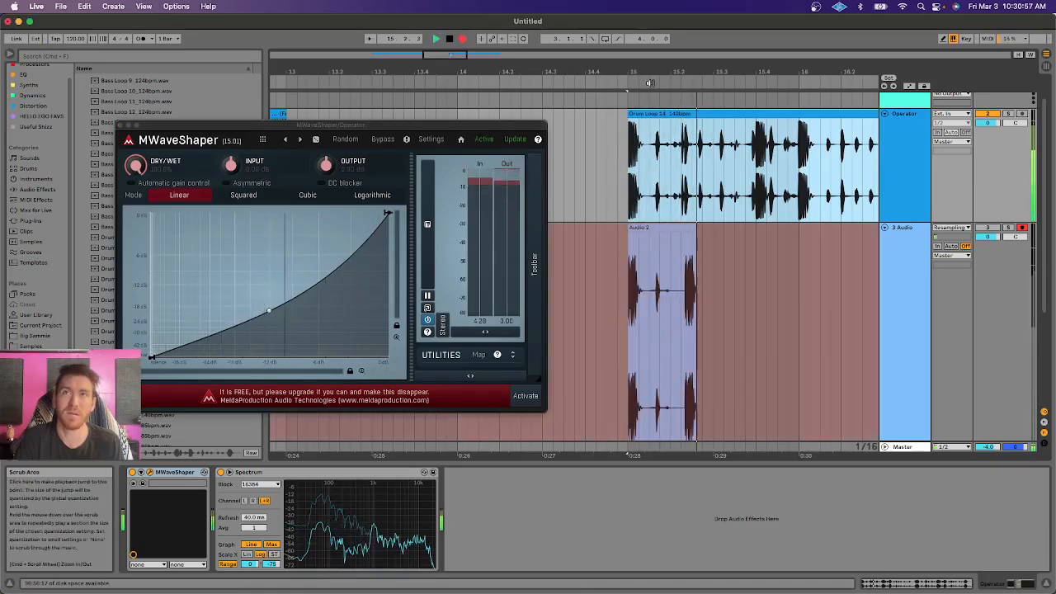
left_click_drag(642, 76, 642, 103)
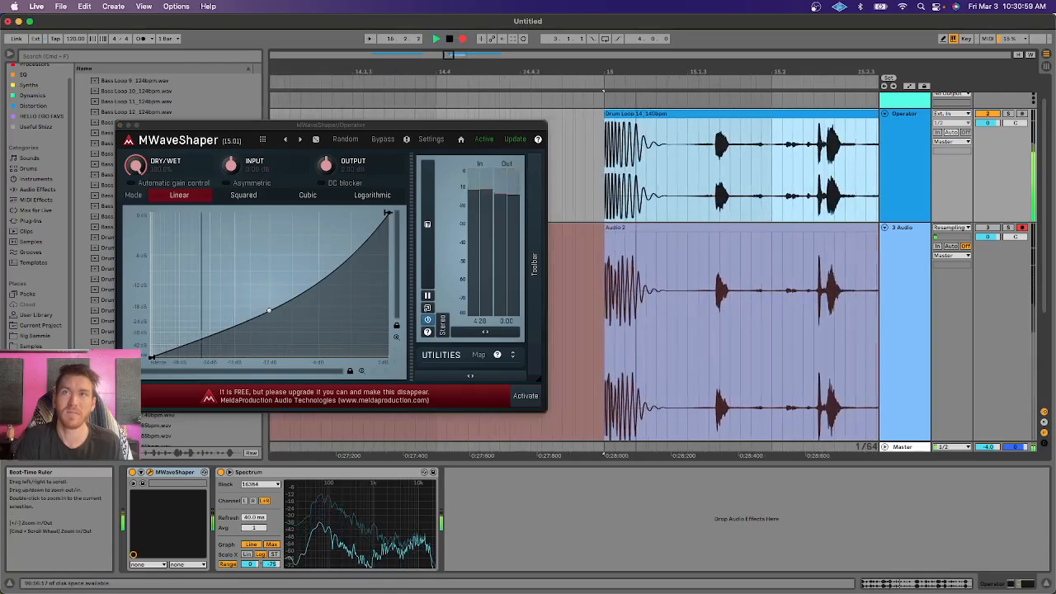
key("space")
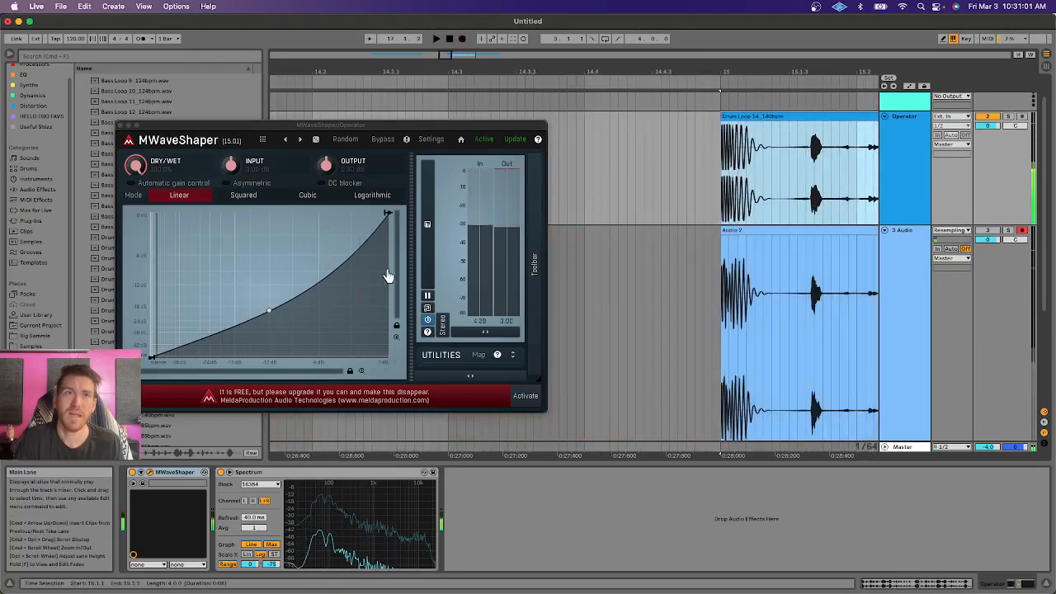
Pull the curve's midpoint further down for a steeper concave bend and resample the drum loop from bar 15 over the previous take
left_click_drag(272, 309, 277, 361)
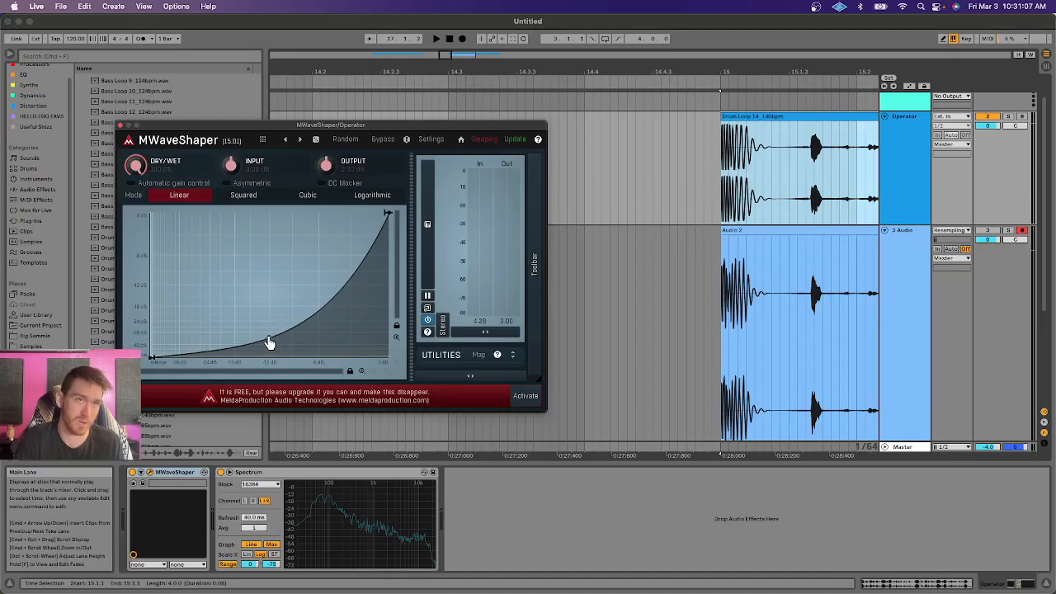
scroll(830, 232, "right", 2)
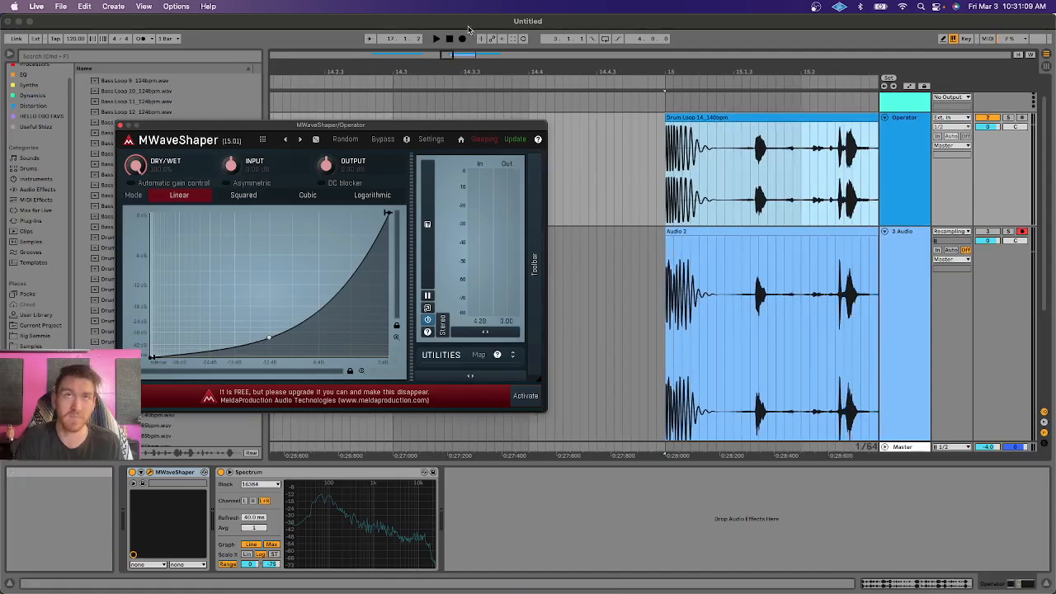
left_click(464, 39)
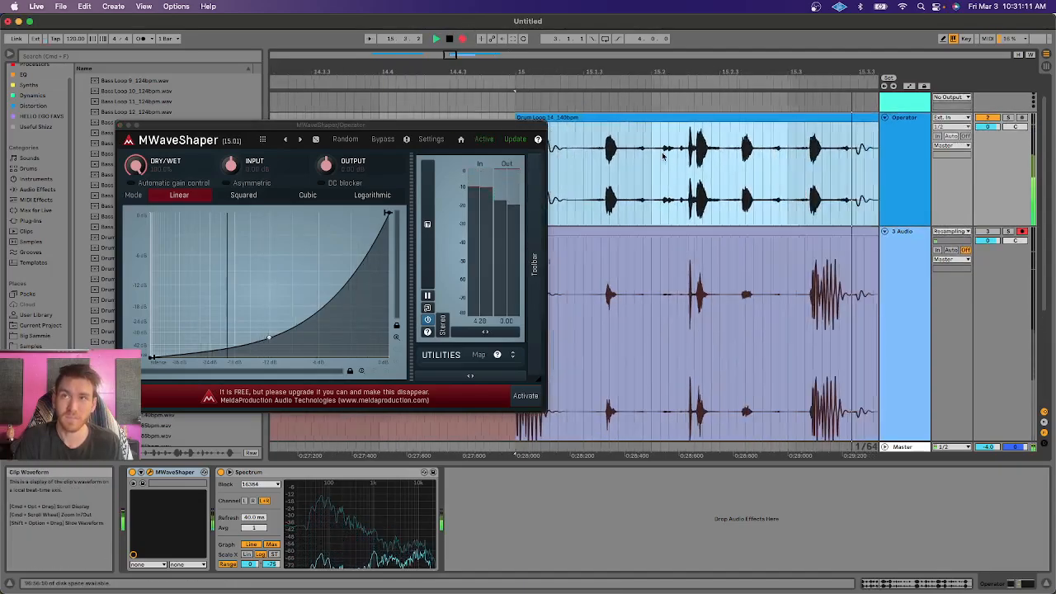
scroll(736, 237, "down", 4)
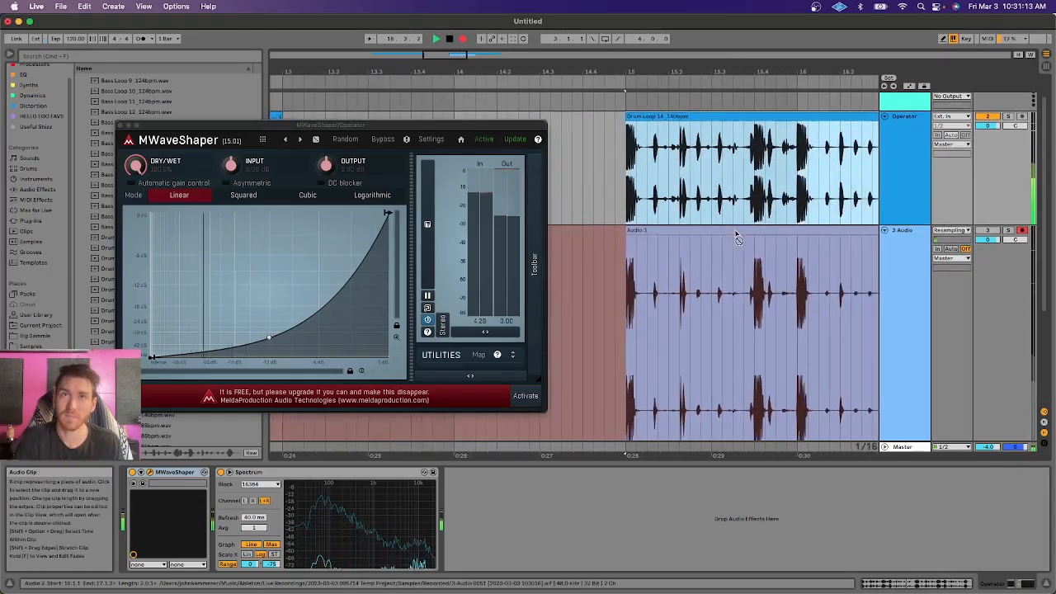
key("space")
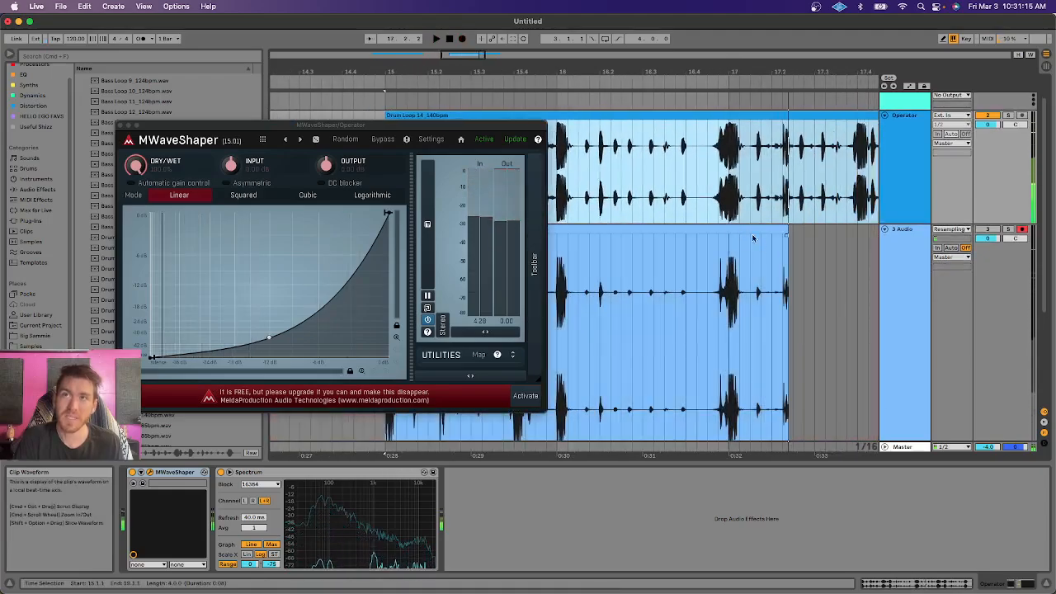
Compare the resampled waveform with the original drum loop at the kick on bar 17, down to individual cycles
scroll(734, 182, "up", 5)
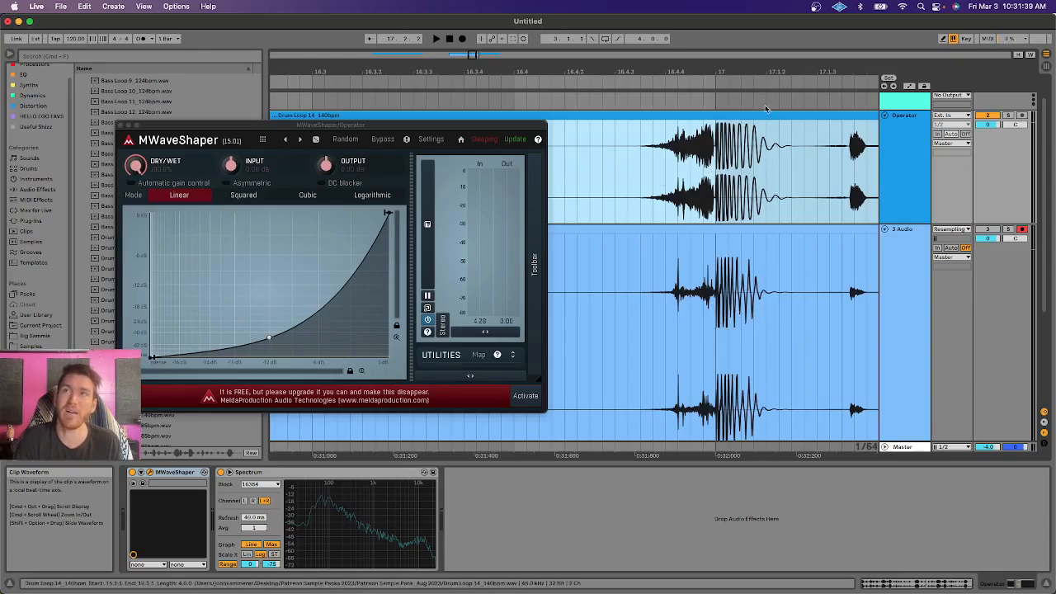
left_click_drag(738, 66, 684, 113)
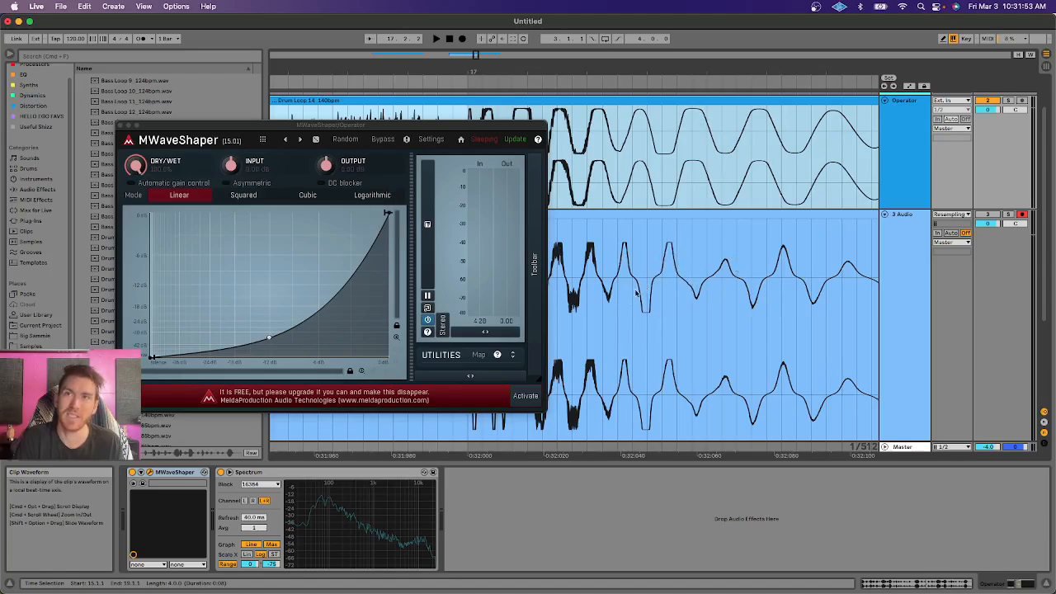
scroll(652, 293, "down", 5)
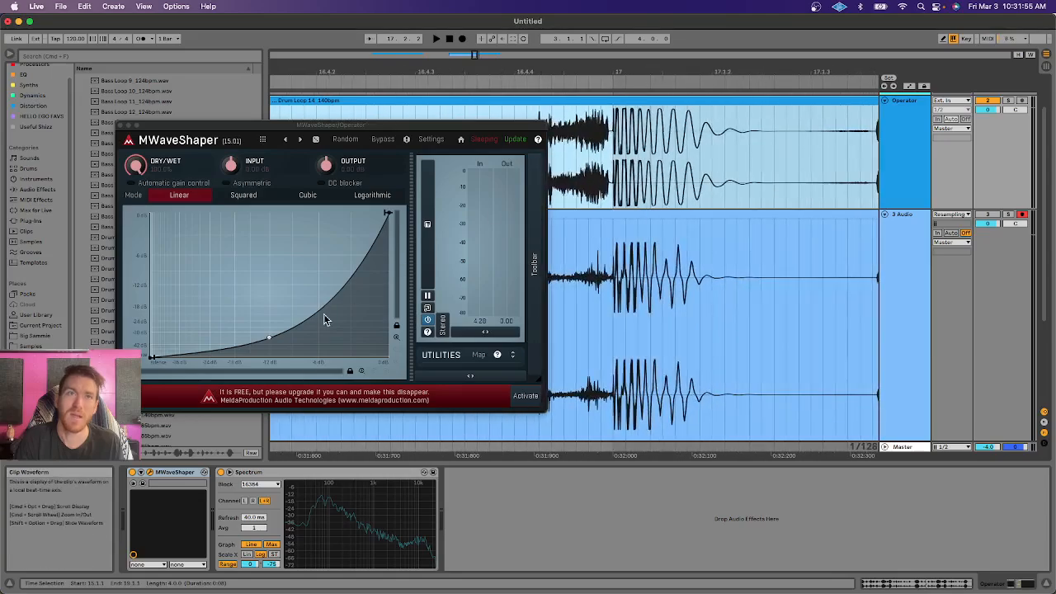
Add four points to the transfer curve to form a zigzag with two peaks and two dips, the second peak at about -6.2 dB in
double_click(293, 327)
double_click(248, 288)
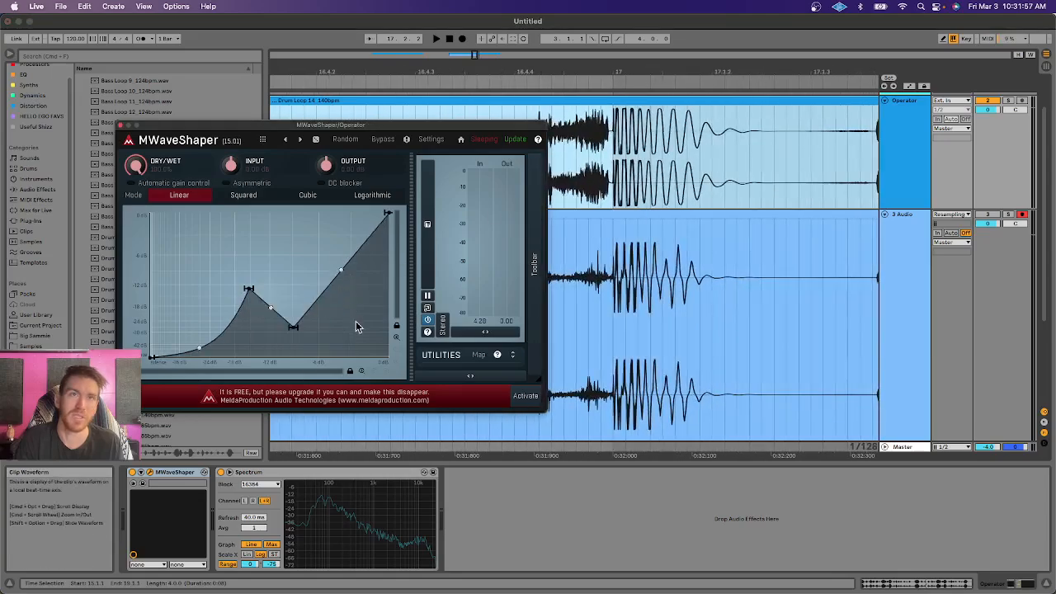
double_click(317, 257)
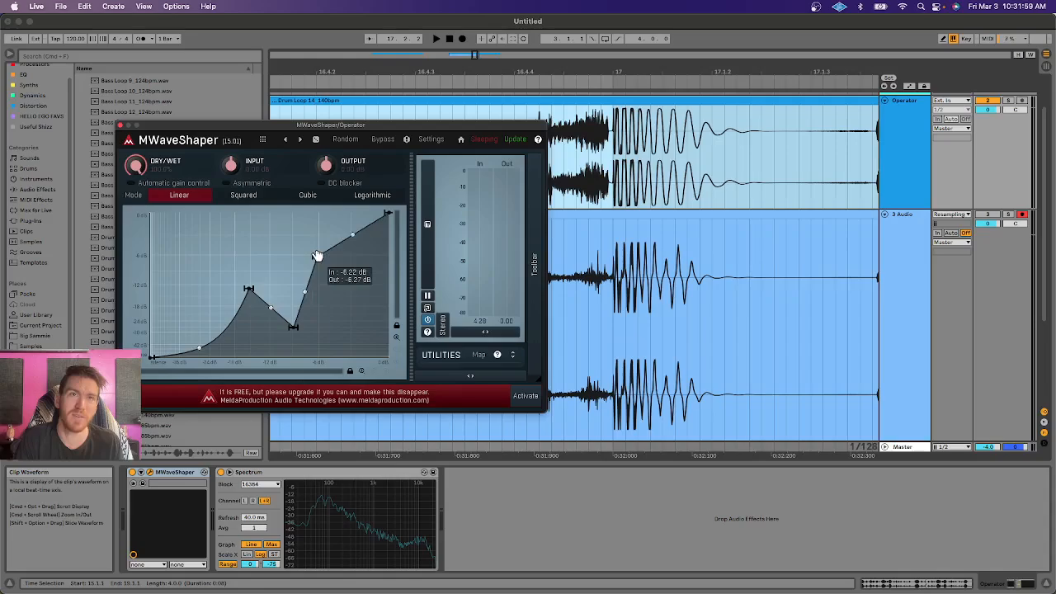
double_click(355, 326)
Play the drum loop through the zigzag curve and resample it from bar 15 onto the 3 Audio track
left_click_drag(569, 72, 569, 69)
key("space")
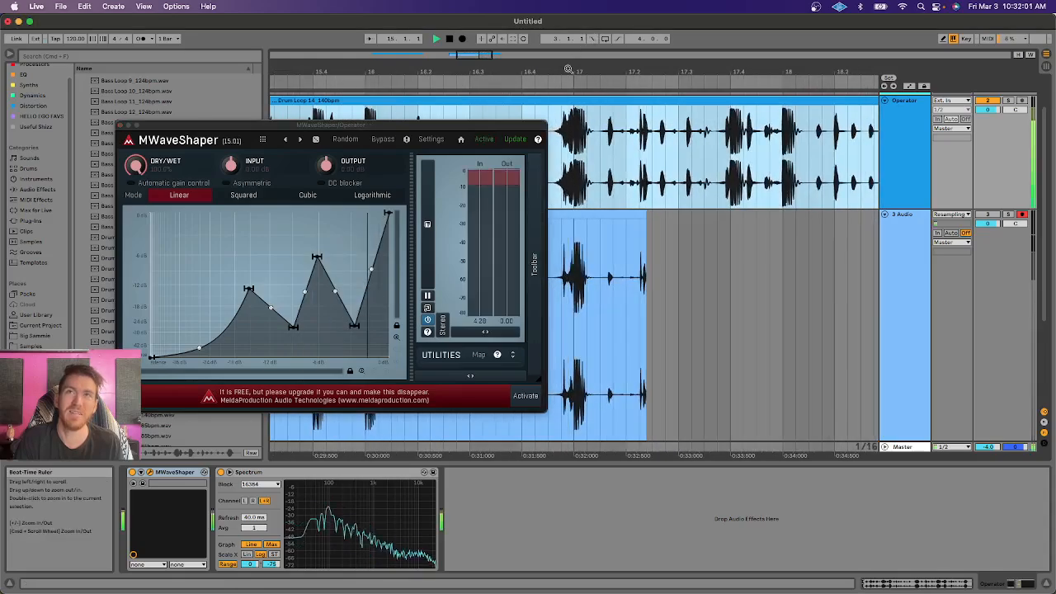
left_click(462, 38)
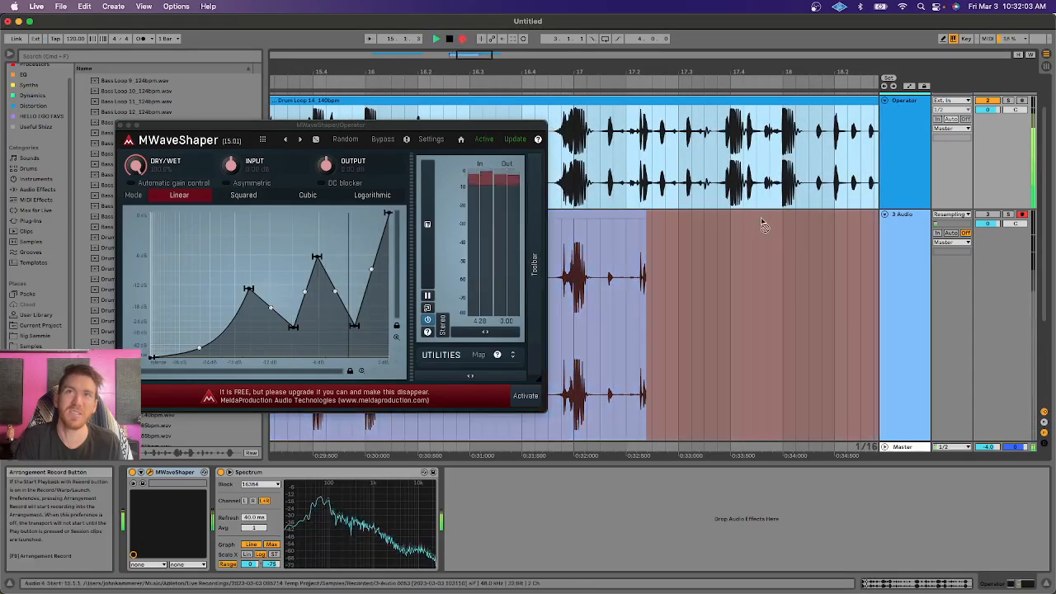
scroll(759, 224, "left", 10)
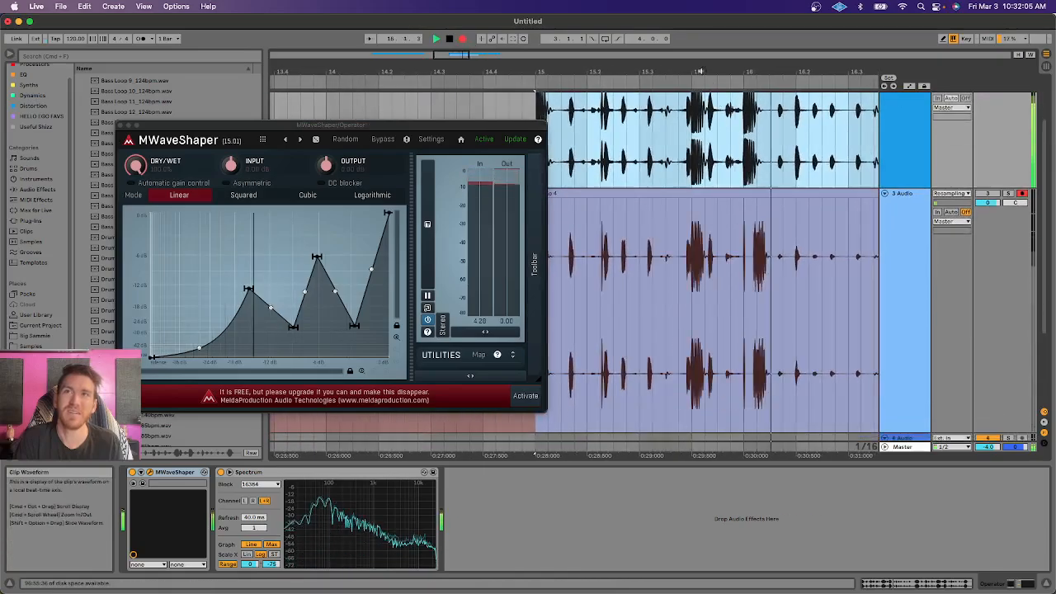
key("space")
Examine the individual kick cycles of the zigzag-shaped resampled clip against the original drum loop just after 15.4
left_click_drag(700, 72, 700, 74)
scroll(723, 231, "up", 3)
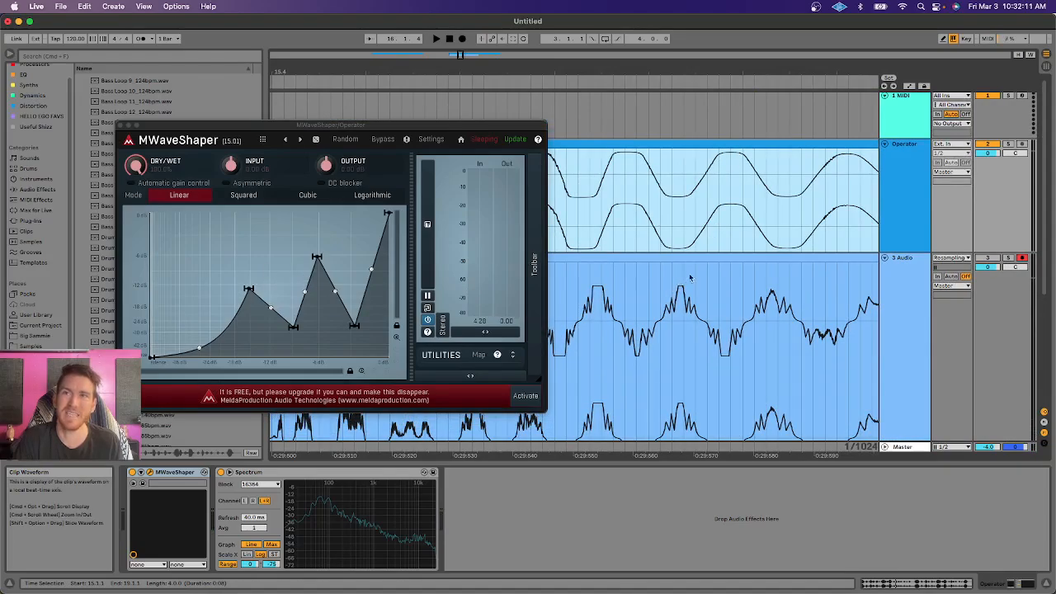
scroll(738, 320, "right", 2)
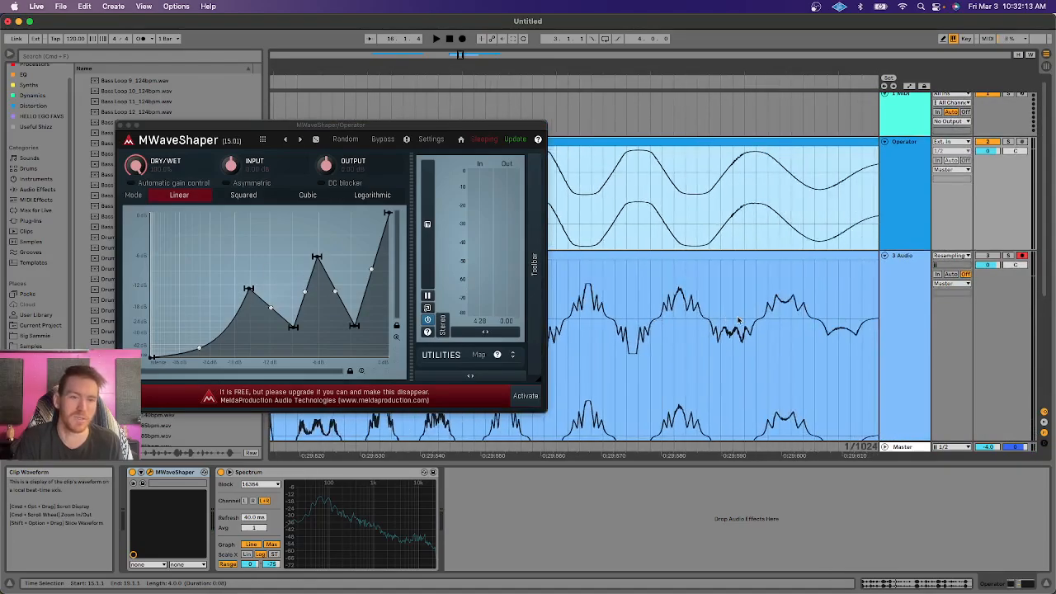